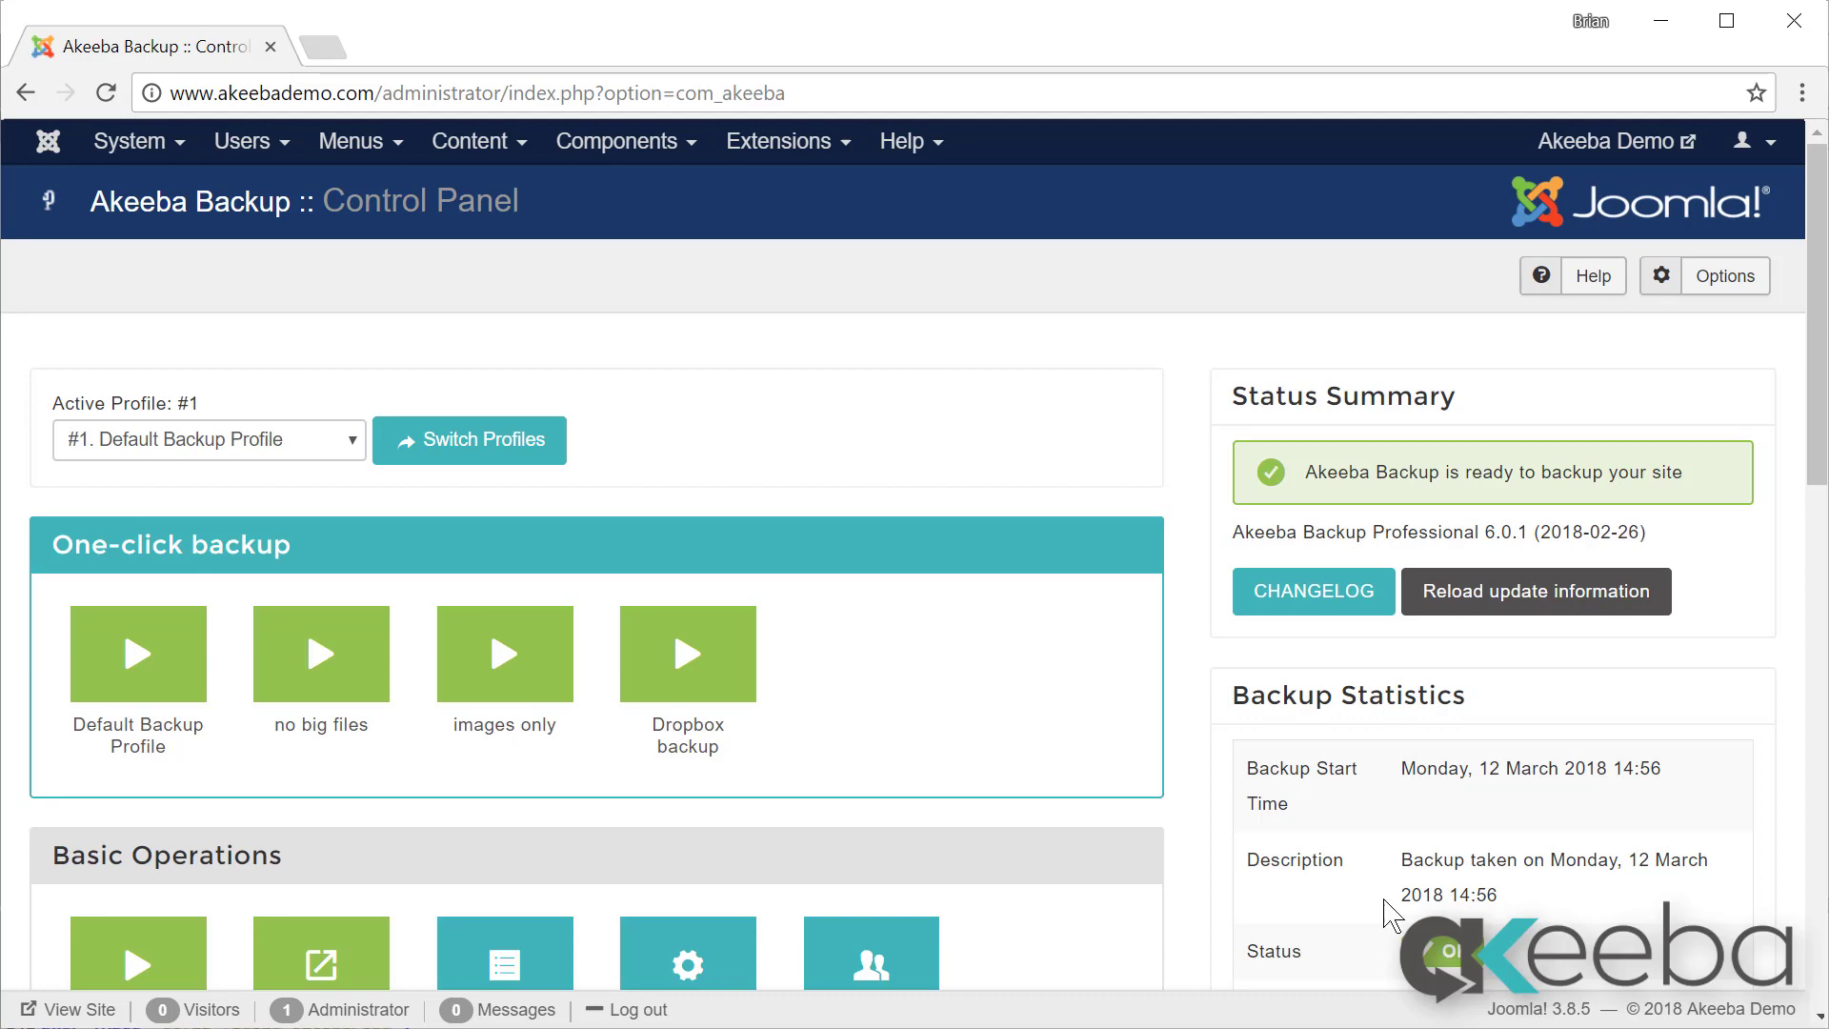
Step: Scroll the Control Panel for profile #1 down to the Include and Exclude Information section
{"action": "scroll", "coordinate": [1135, 743], "scroll_direction": "down", "scroll_amount": 15}
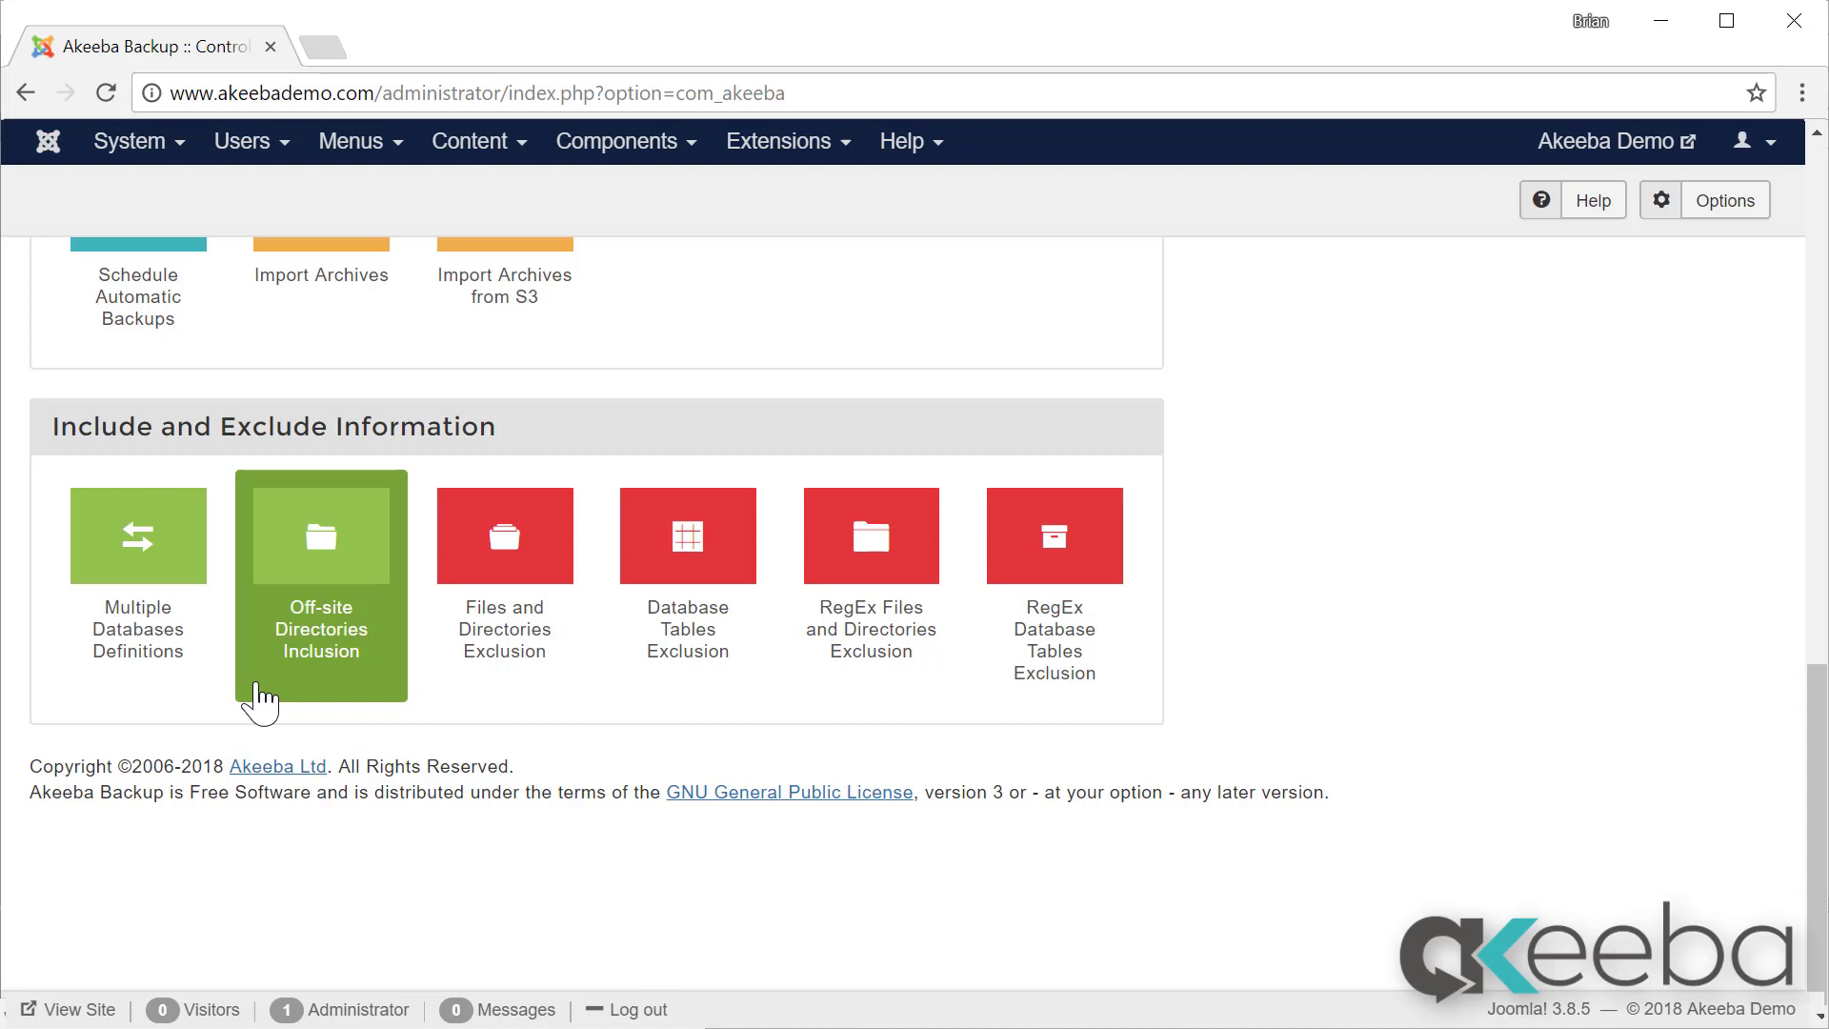
Step: Open the Multiple Databases Definitions page for the Default Backup Profile
{"action": "left_click", "coordinate": [117, 585]}
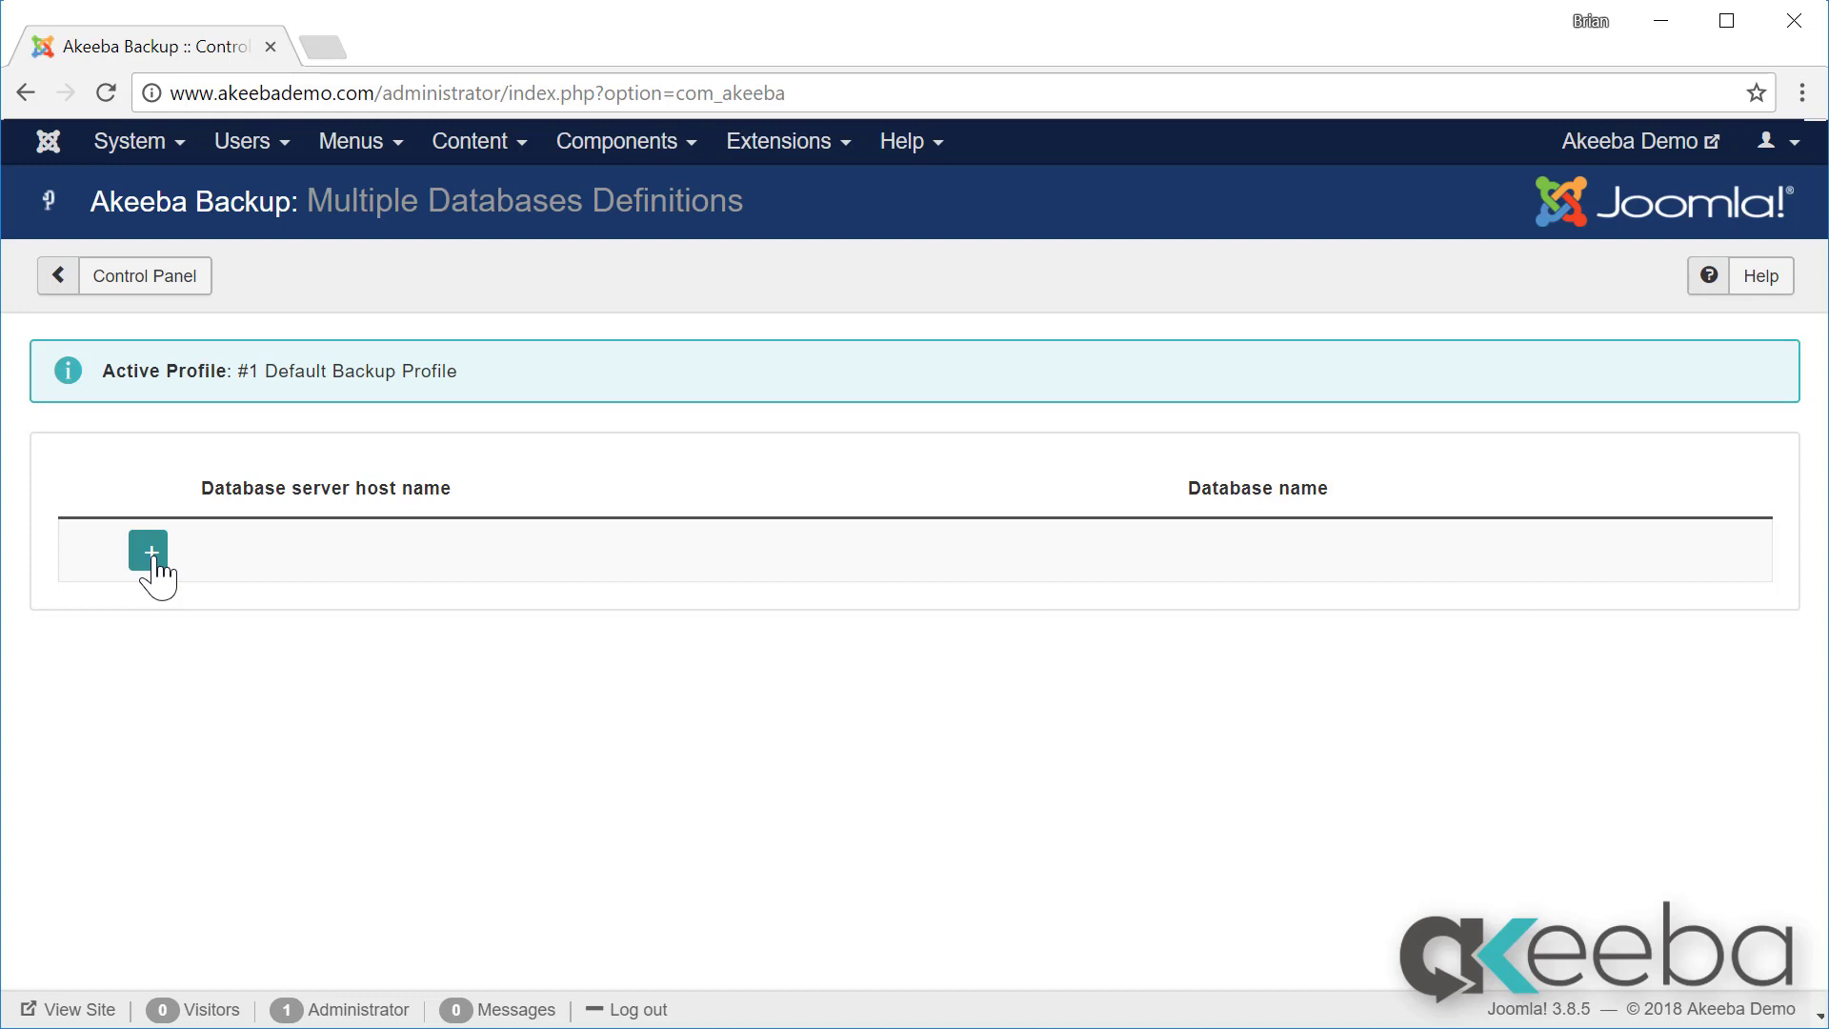
Step: Add a MySQLi database definition for host localhost and database phpbb, with username and password
{"action": "left_click", "coordinate": [151, 551]}
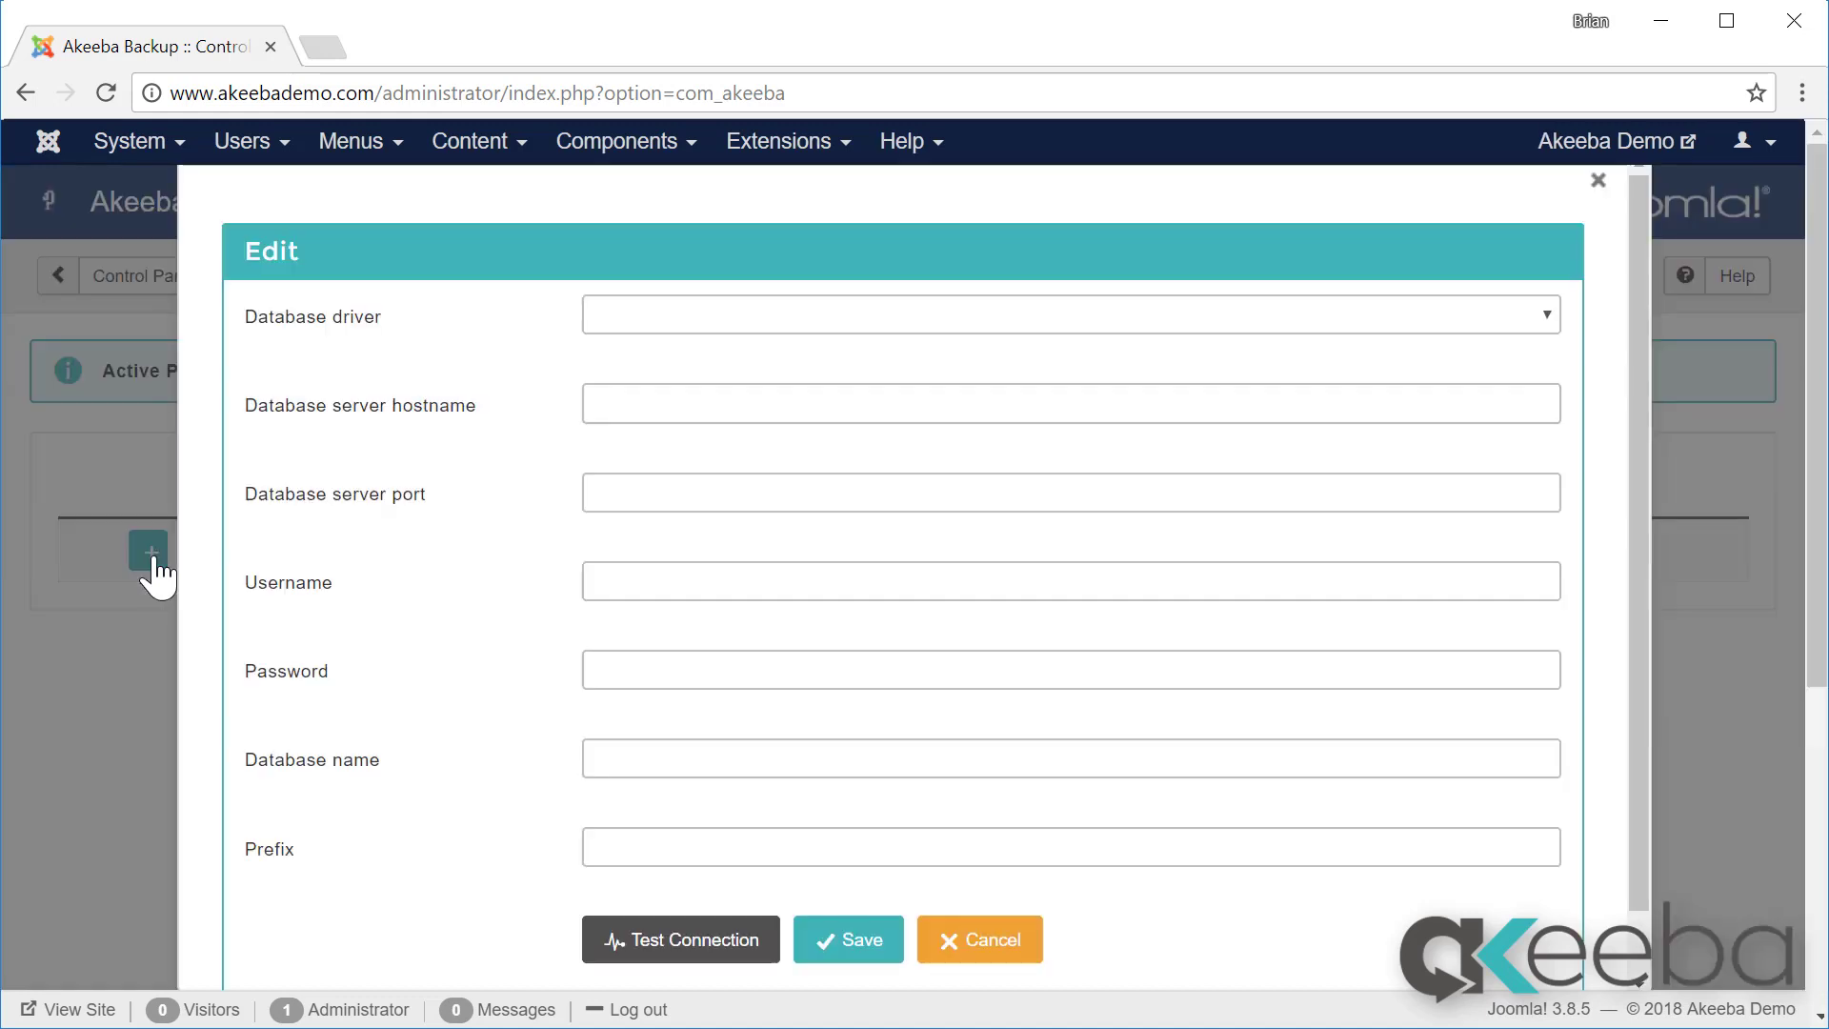
{"action": "left_click", "coordinate": [750, 324]}
{"action": "left_click", "coordinate": [738, 367]}
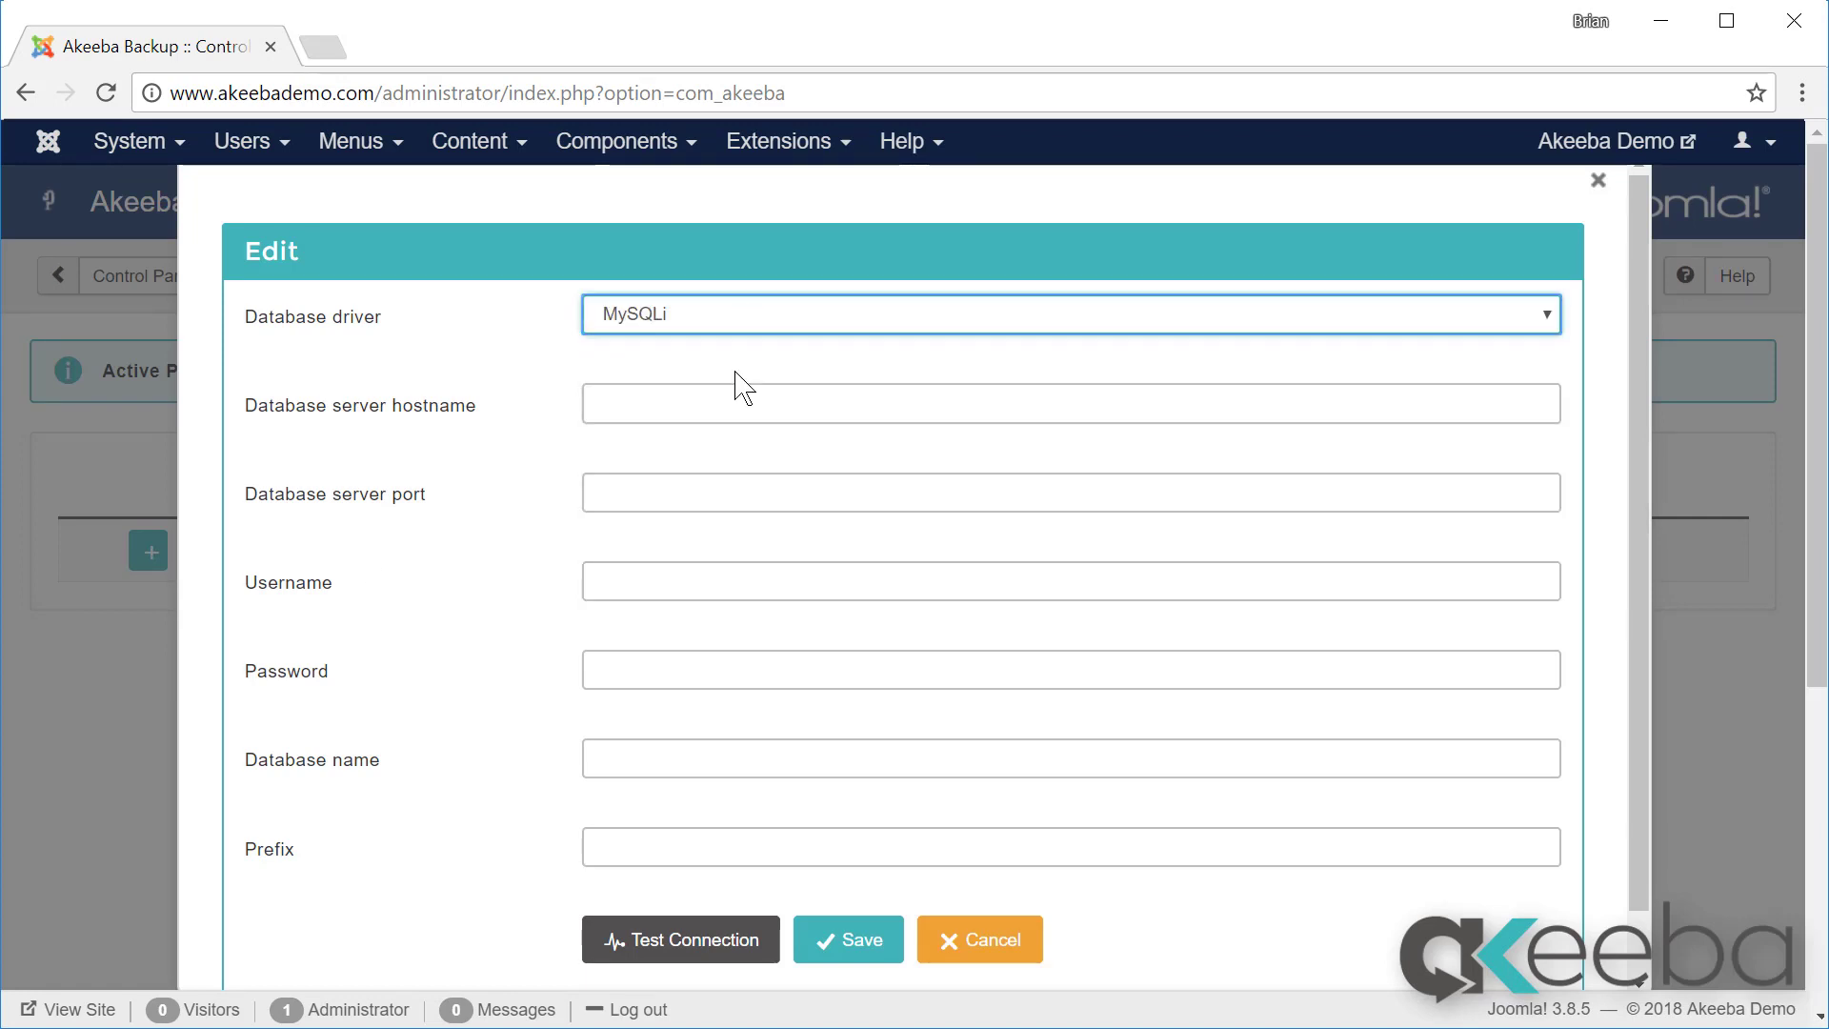
{"action": "left_click", "coordinate": [737, 392]}
{"action": "type", "text": "lo"}
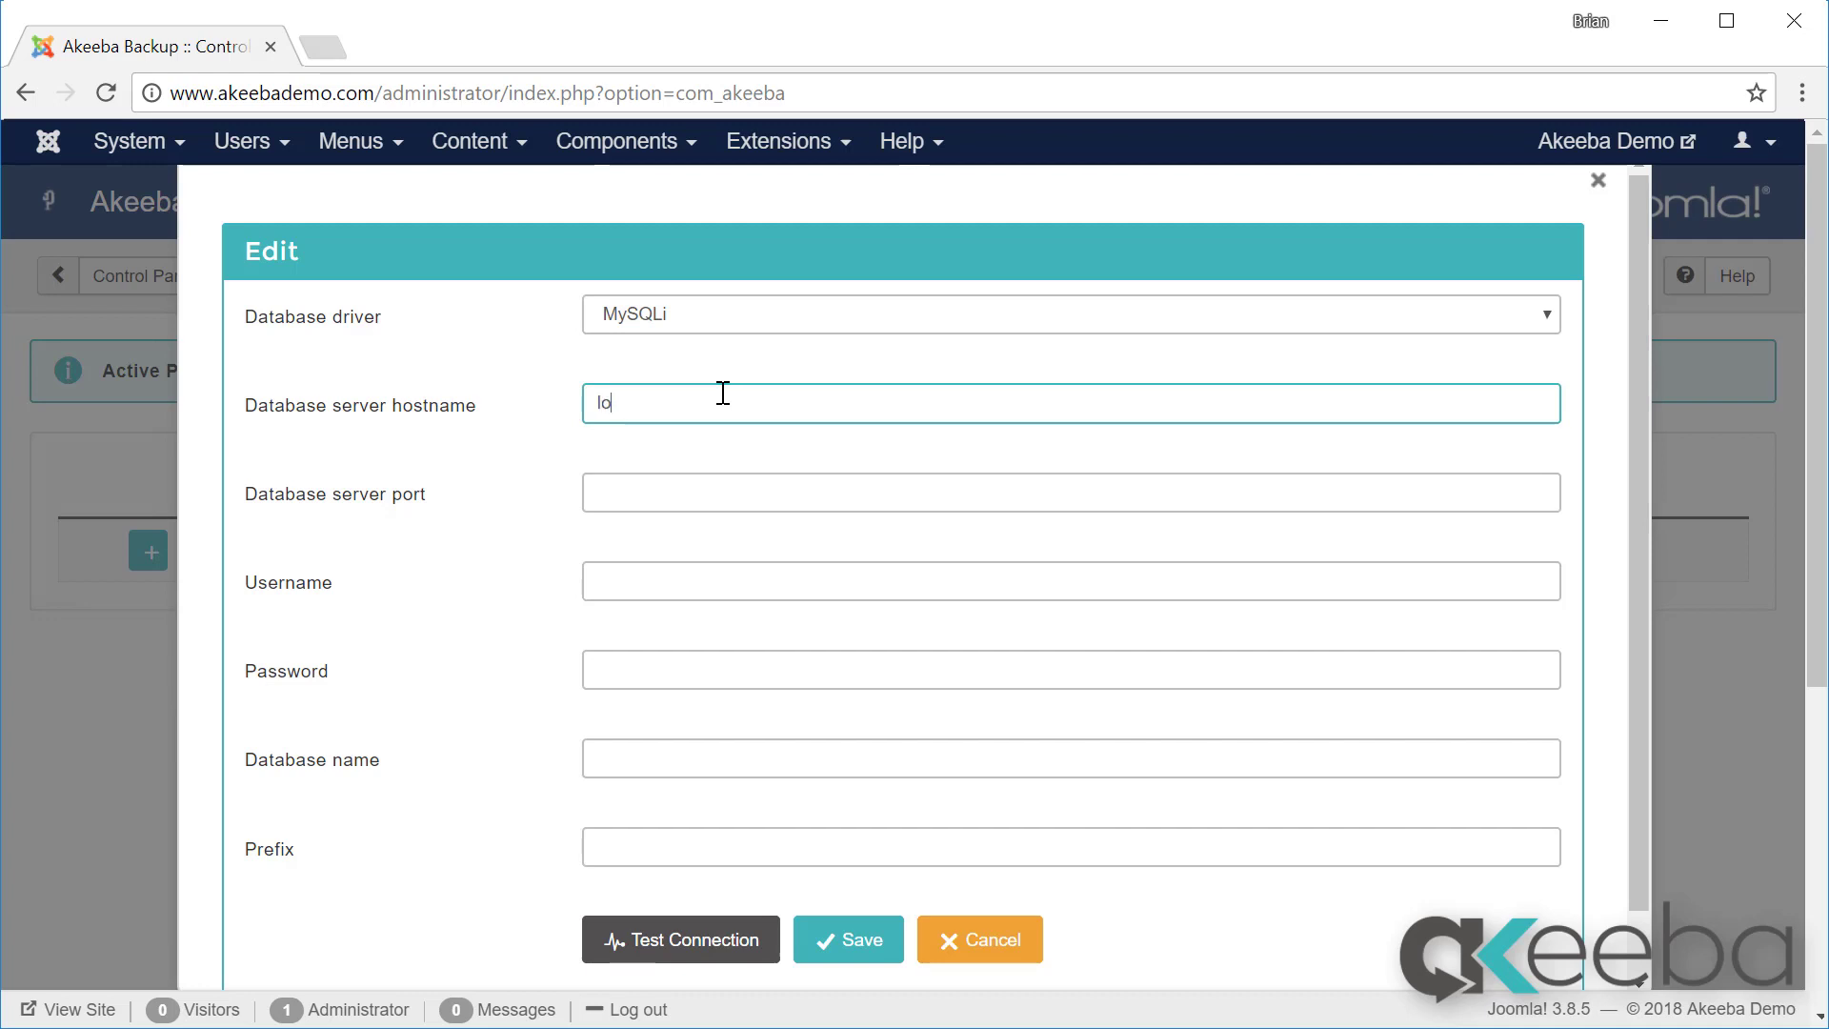
{"action": "type", "text": "calhost"}
{"action": "key", "text": "Tab"}
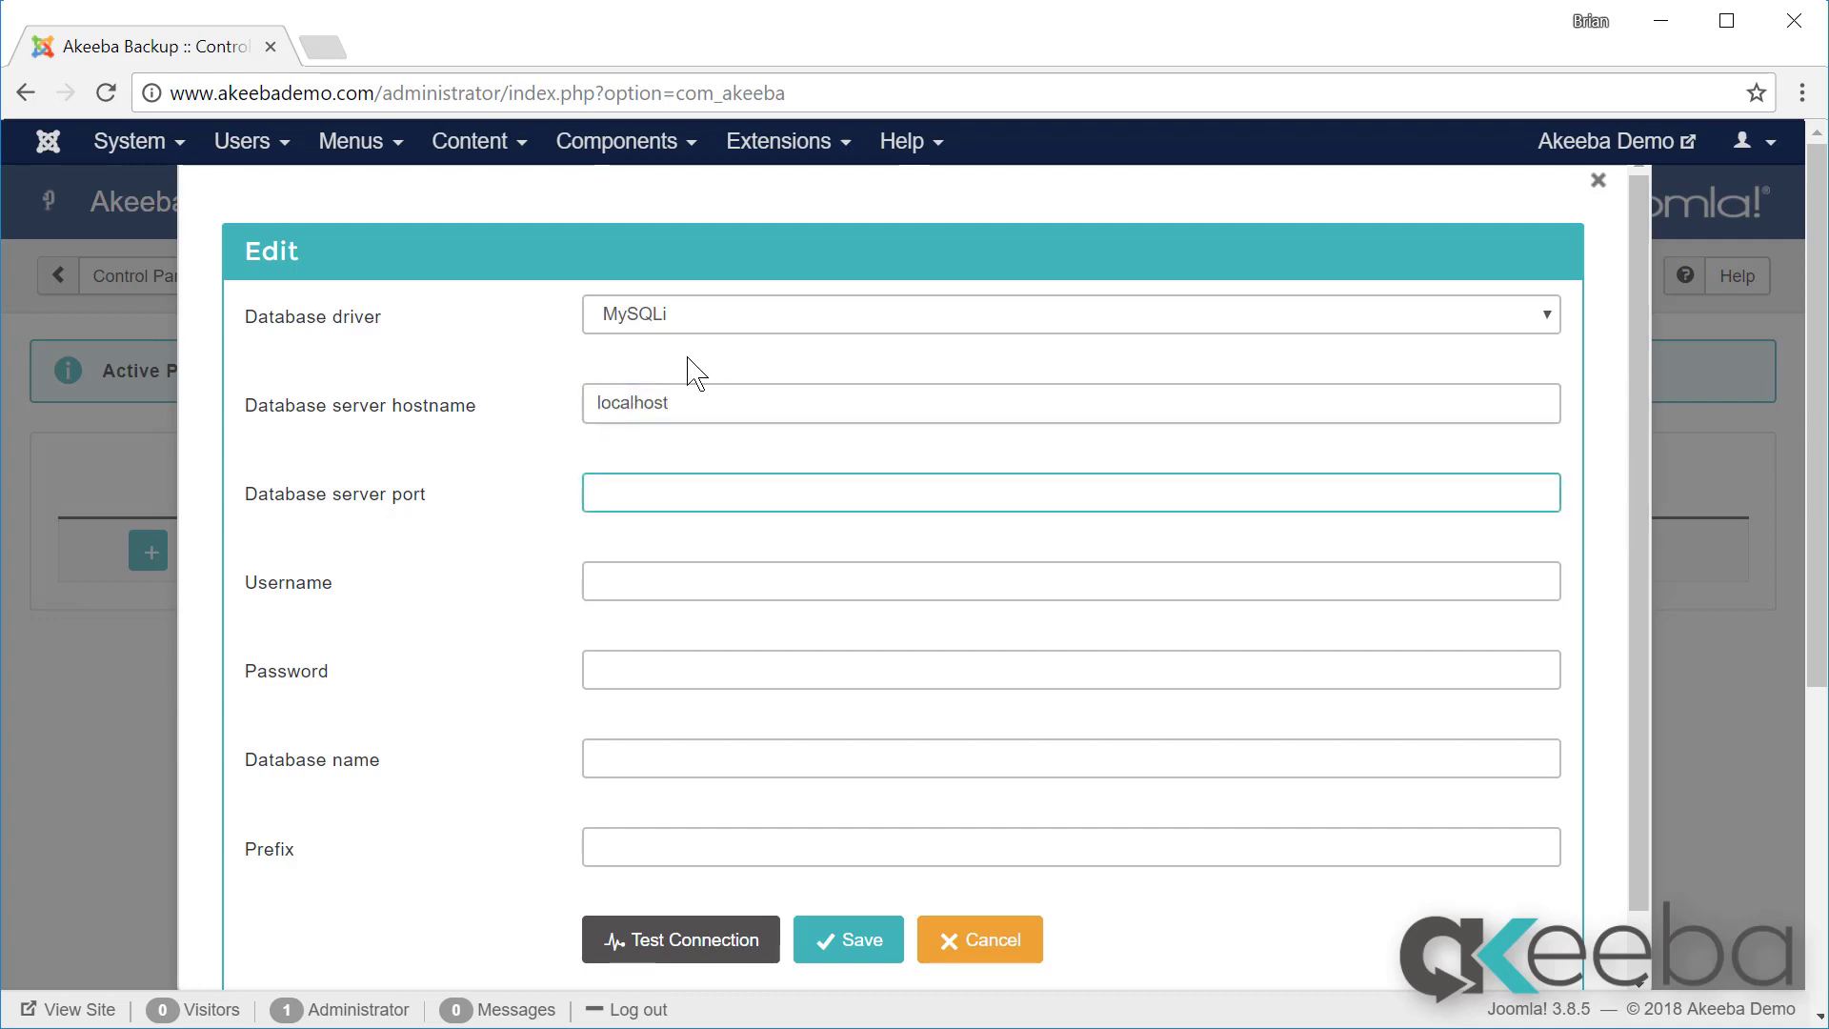
{"action": "key", "text": "Tab"}
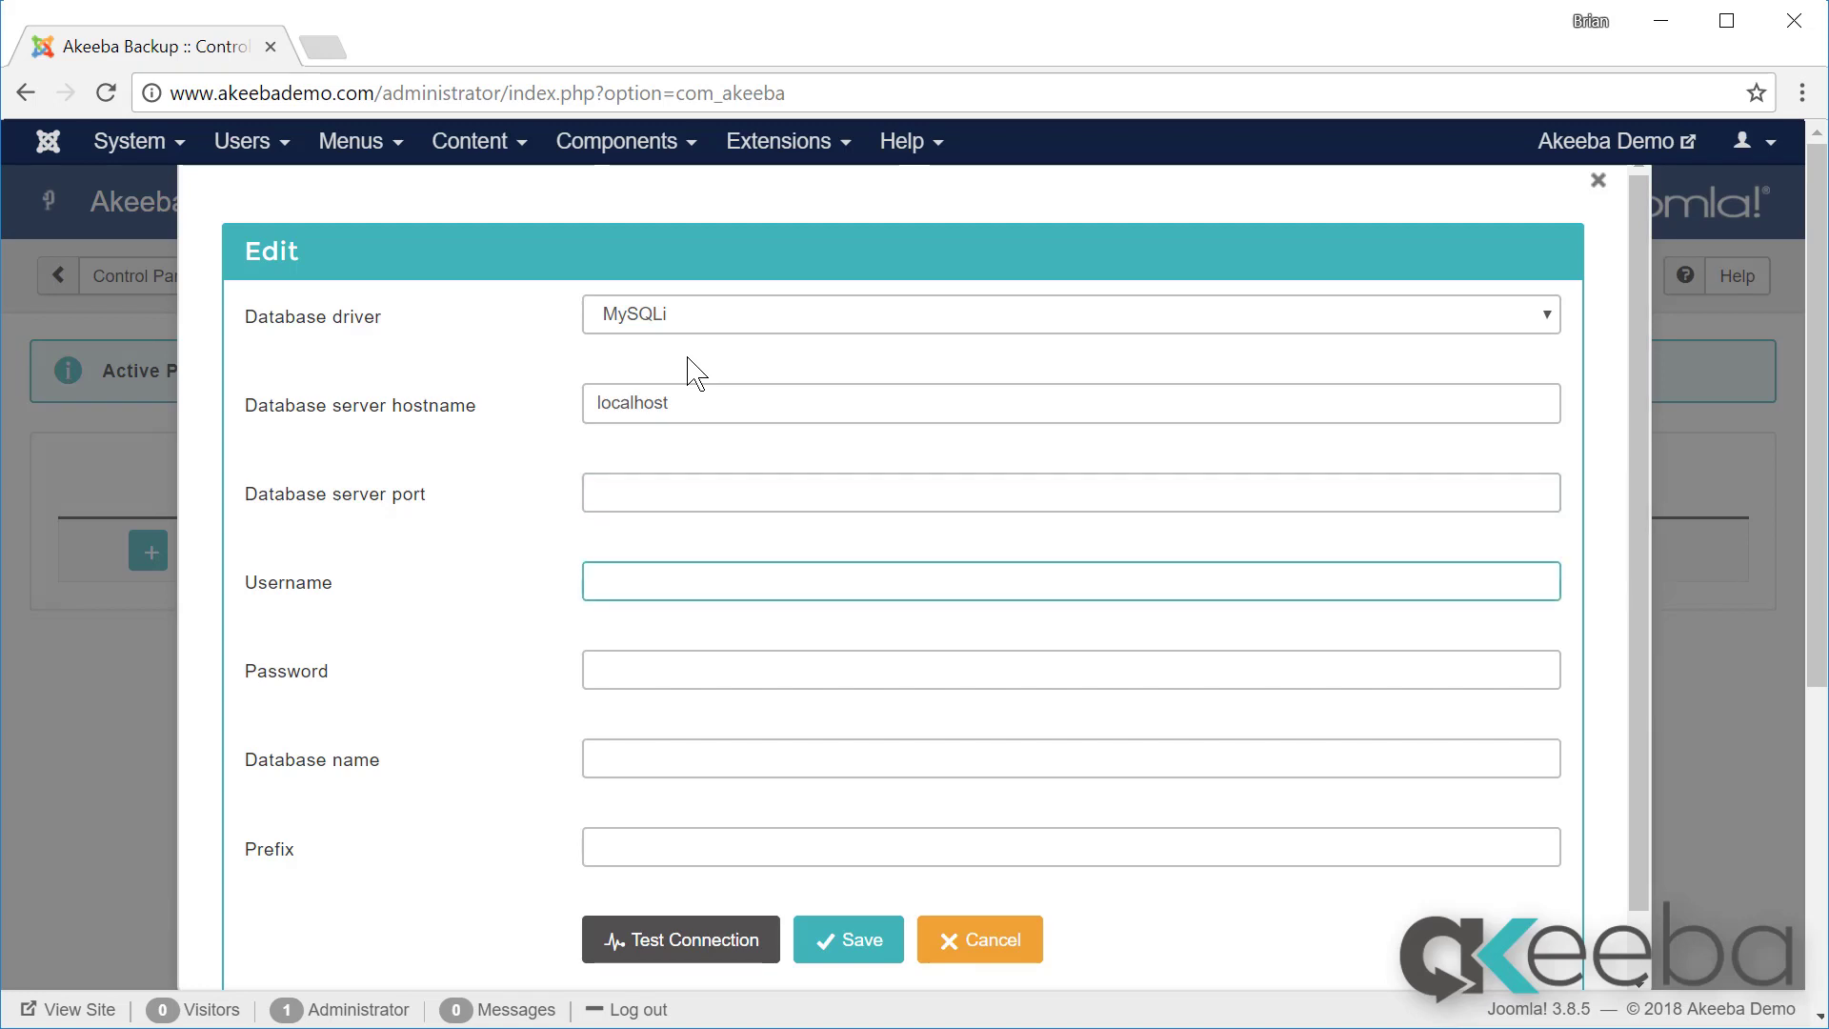
{"action": "type", "text": "root"}
{"action": "key", "text": "Tab"}
{"action": "type", "text": "root"}
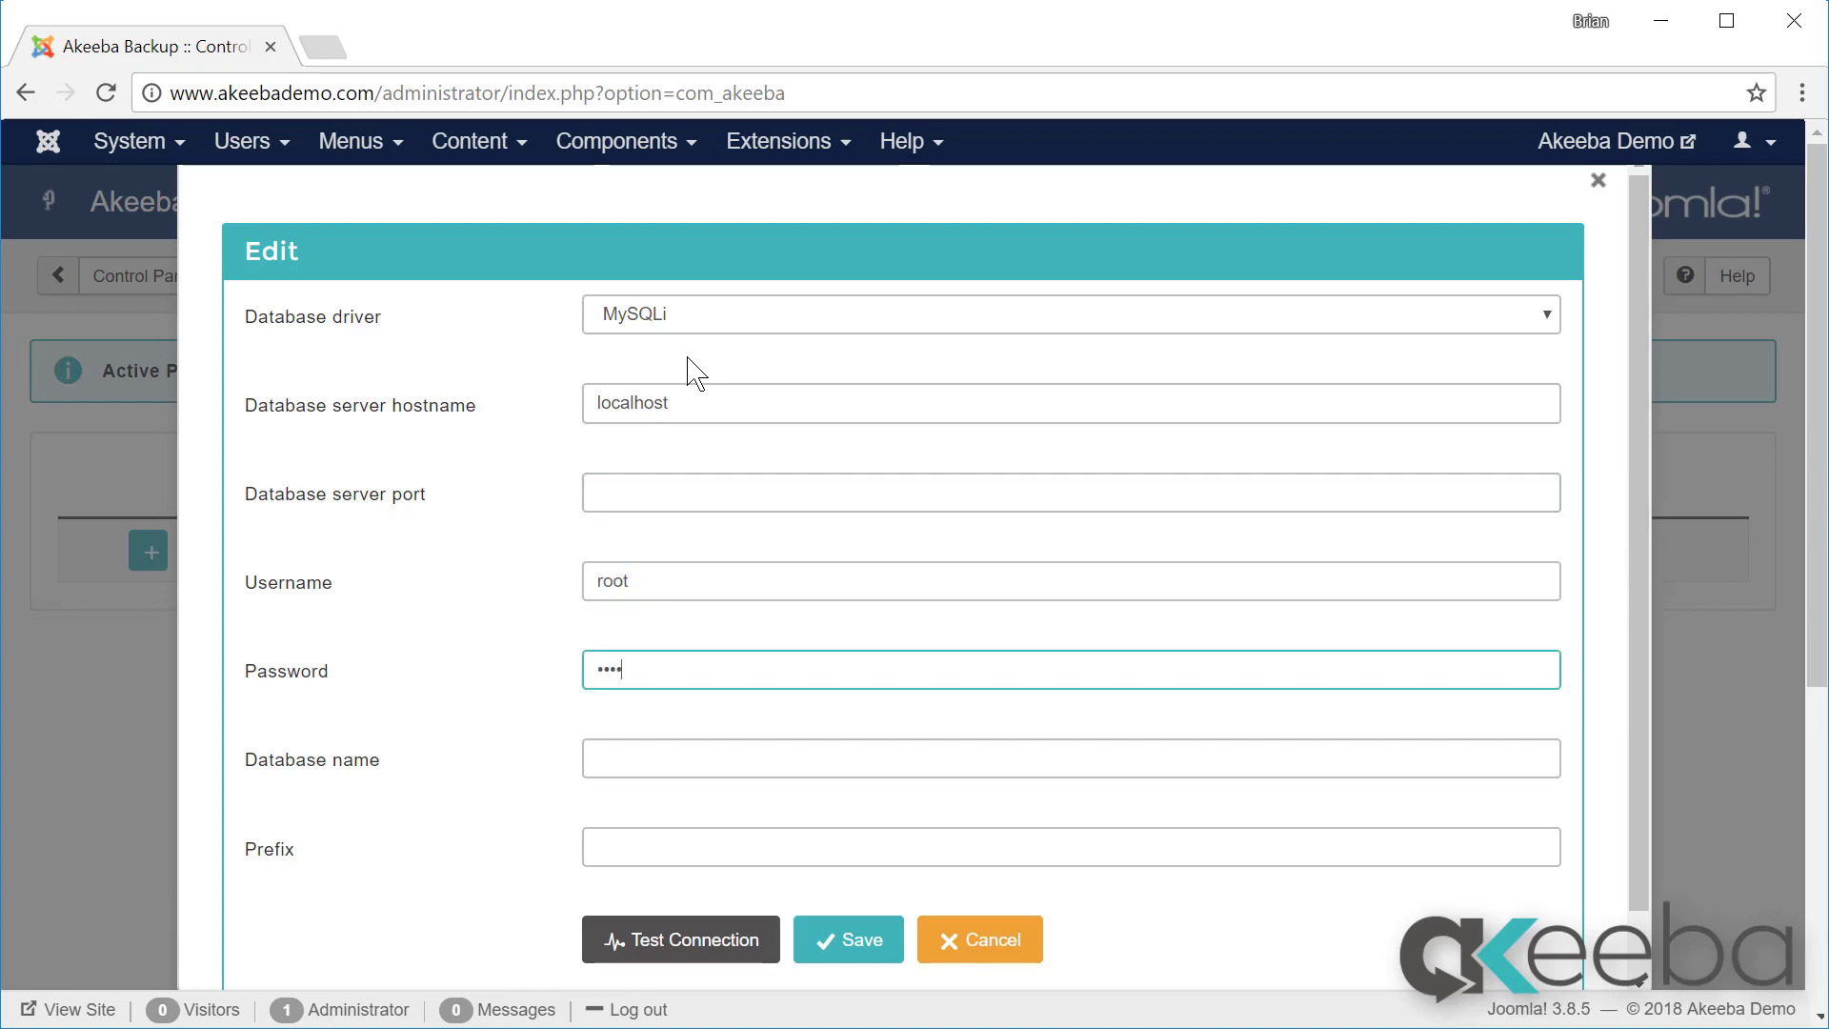
{"action": "type", "text": "xxxxxxx"}
{"action": "key", "text": "Tab"}
{"action": "type", "text": "p"}
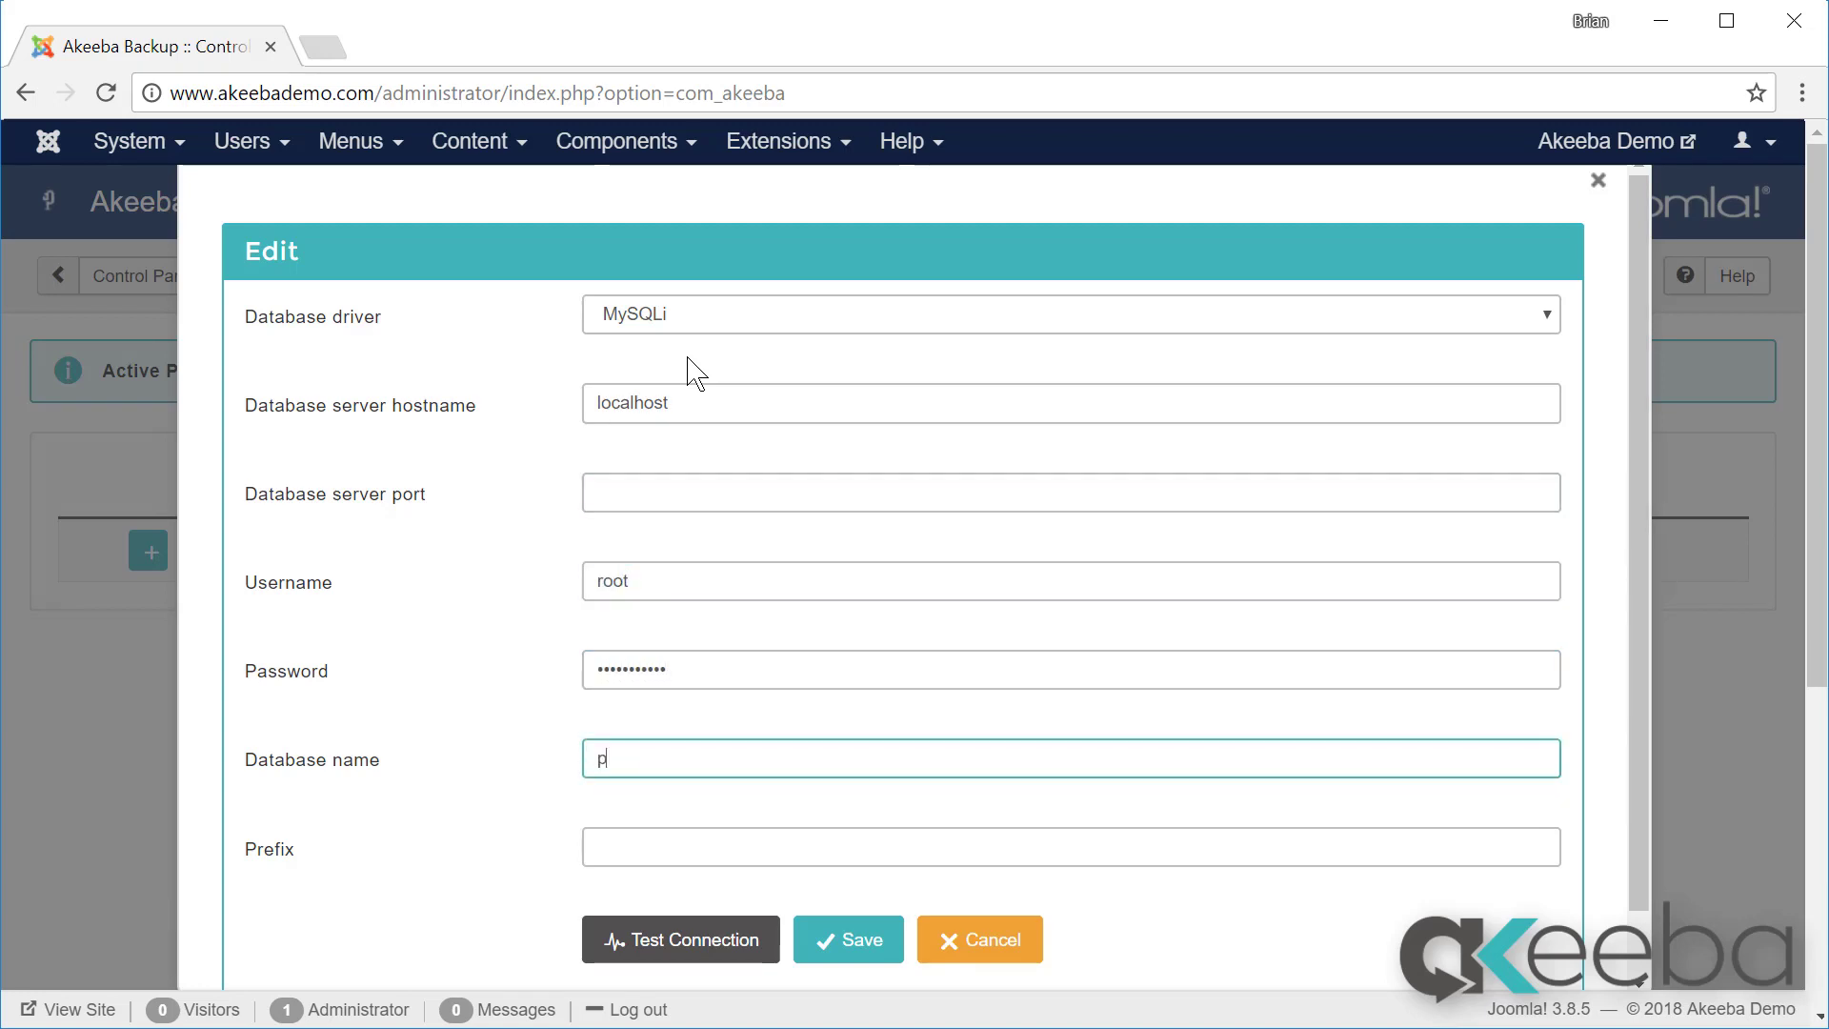
{"action": "type", "text": "hpbb"}
Step: Test the phpbb connection successfully and save the database definition
{"action": "left_click", "coordinate": [673, 943]}
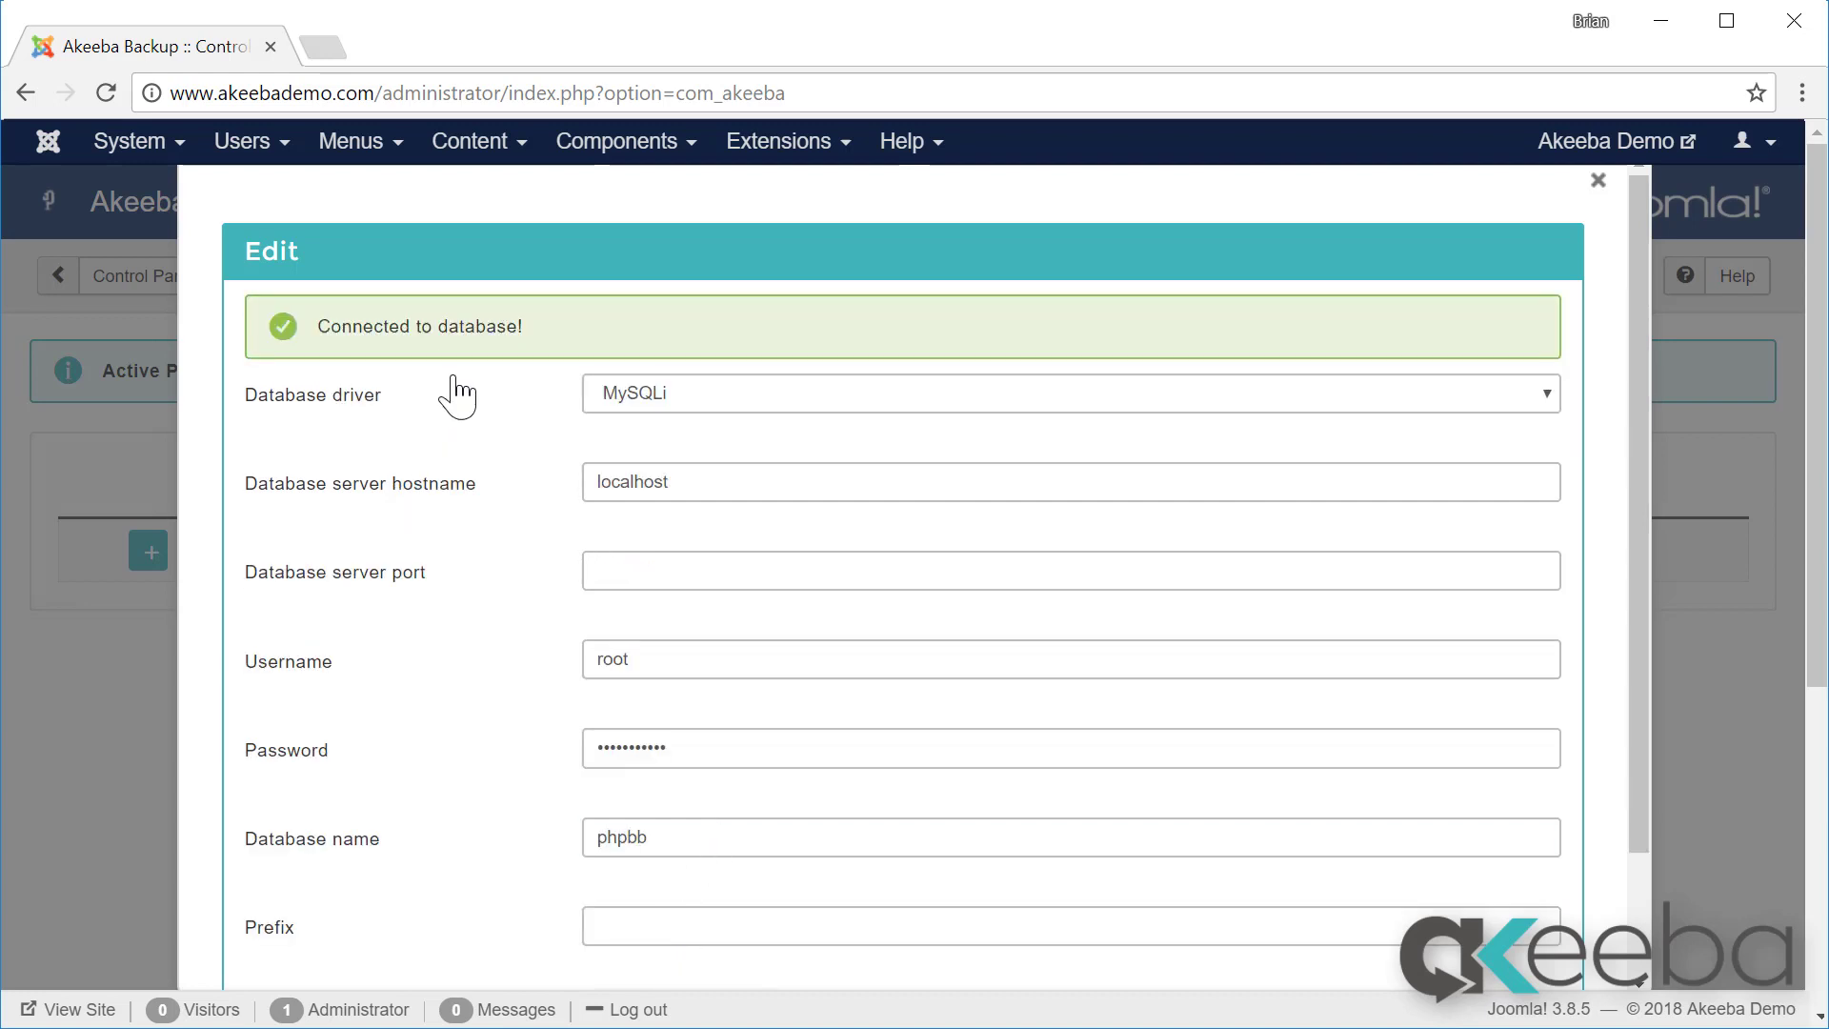
{"action": "scroll", "coordinate": [455, 395], "scroll_direction": "down", "scroll_amount": 3}
{"action": "left_click", "coordinate": [860, 881]}
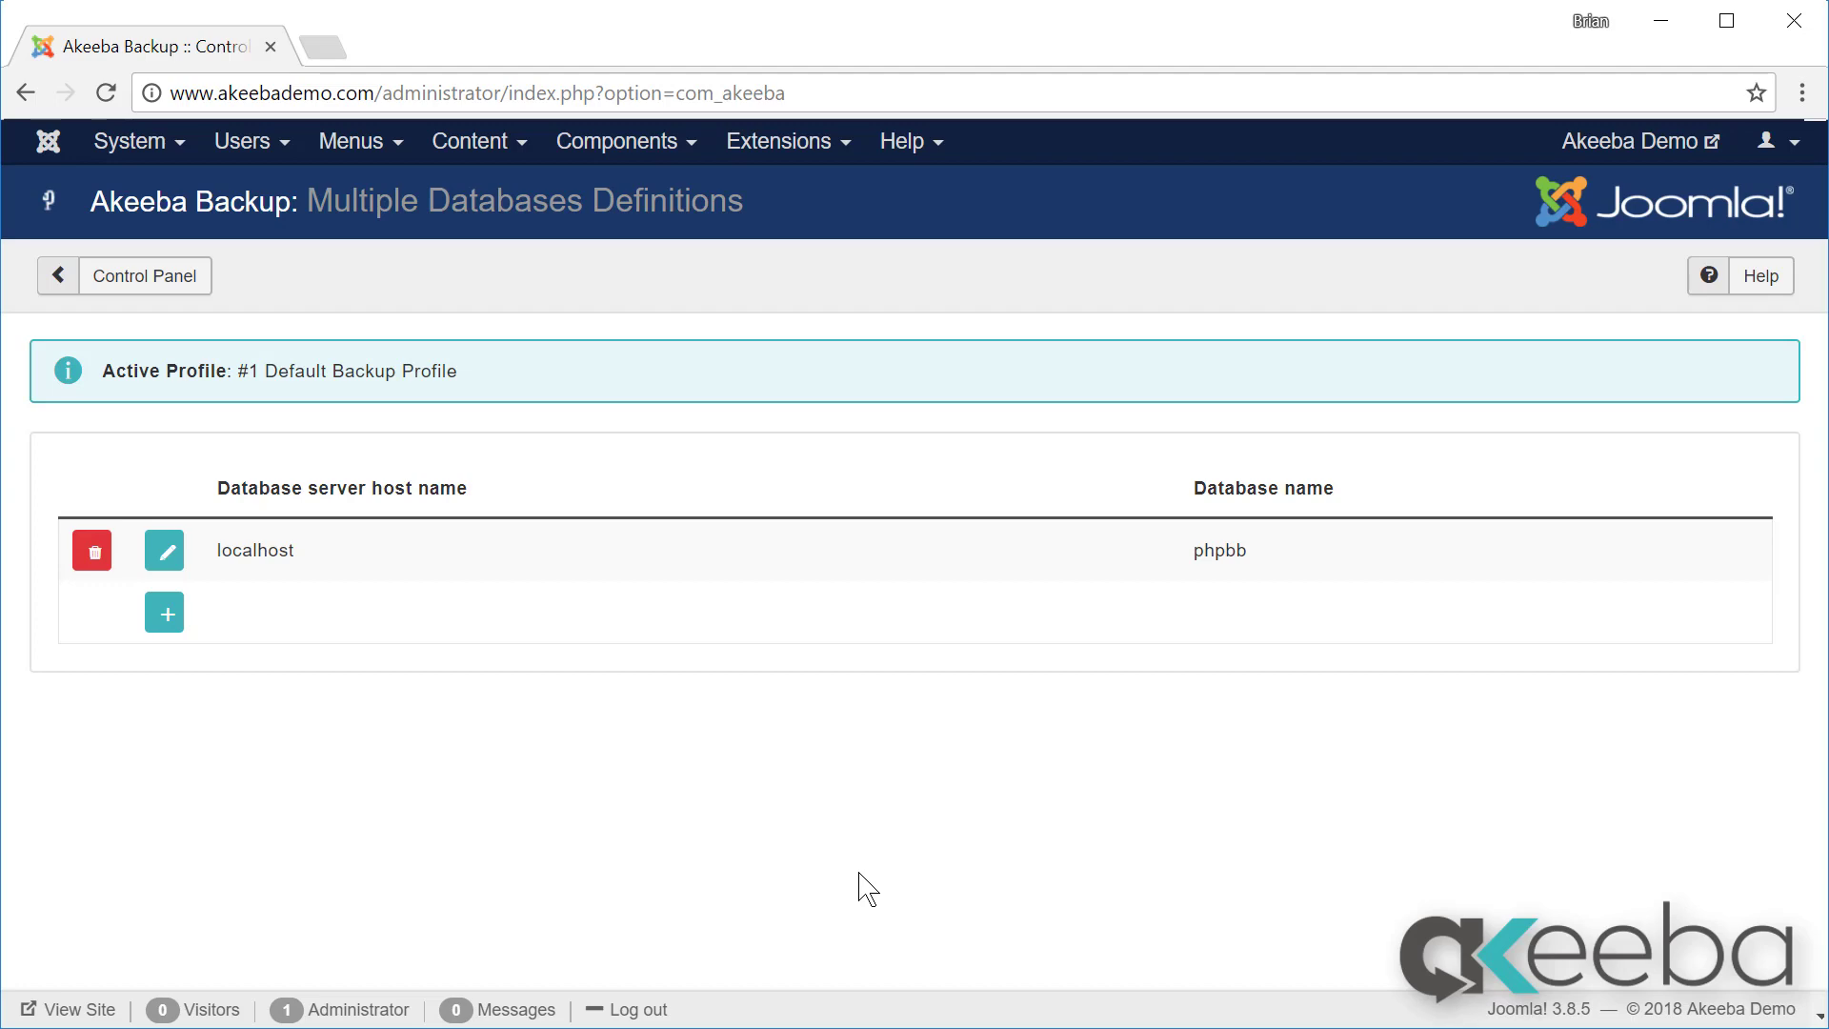
Step: Go back to the Control Panel and open Off-site Directories Inclusion
{"action": "left_click", "coordinate": [196, 274]}
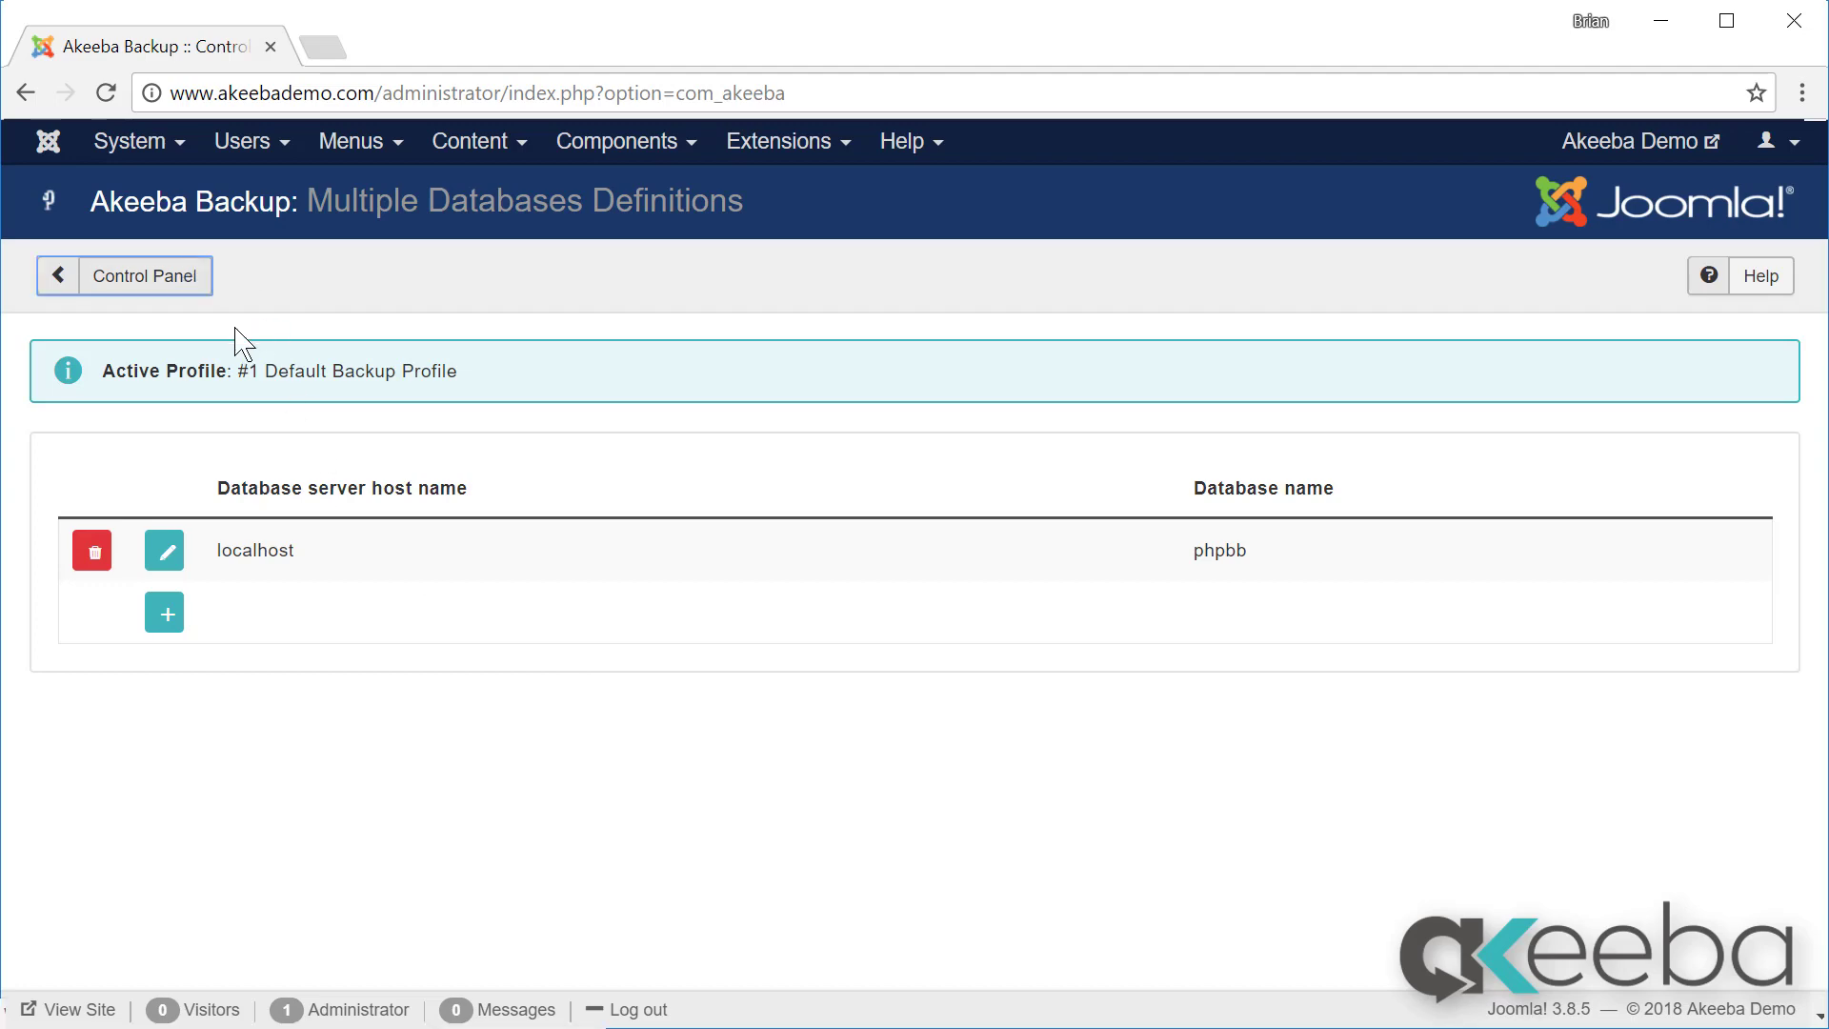
{"action": "scroll", "coordinate": [371, 576], "scroll_direction": "down", "scroll_amount": 10}
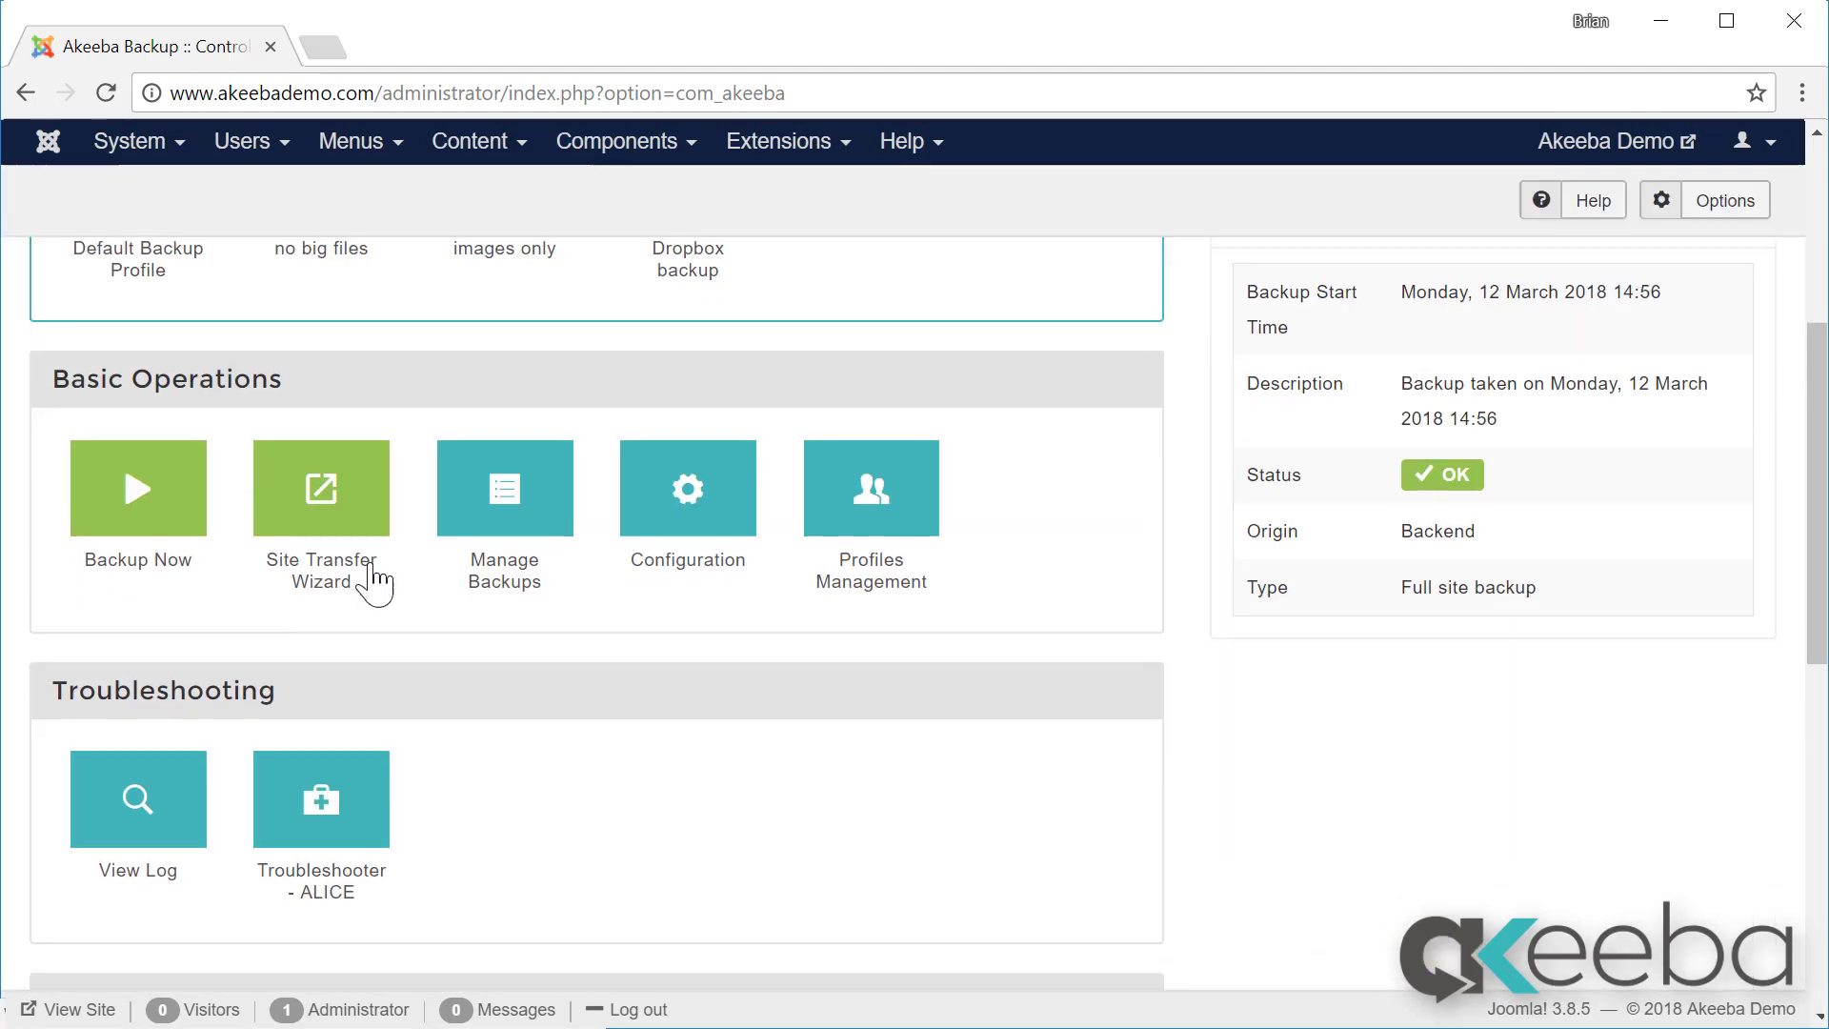
{"action": "scroll", "coordinate": [372, 577], "scroll_direction": "down", "scroll_amount": 5}
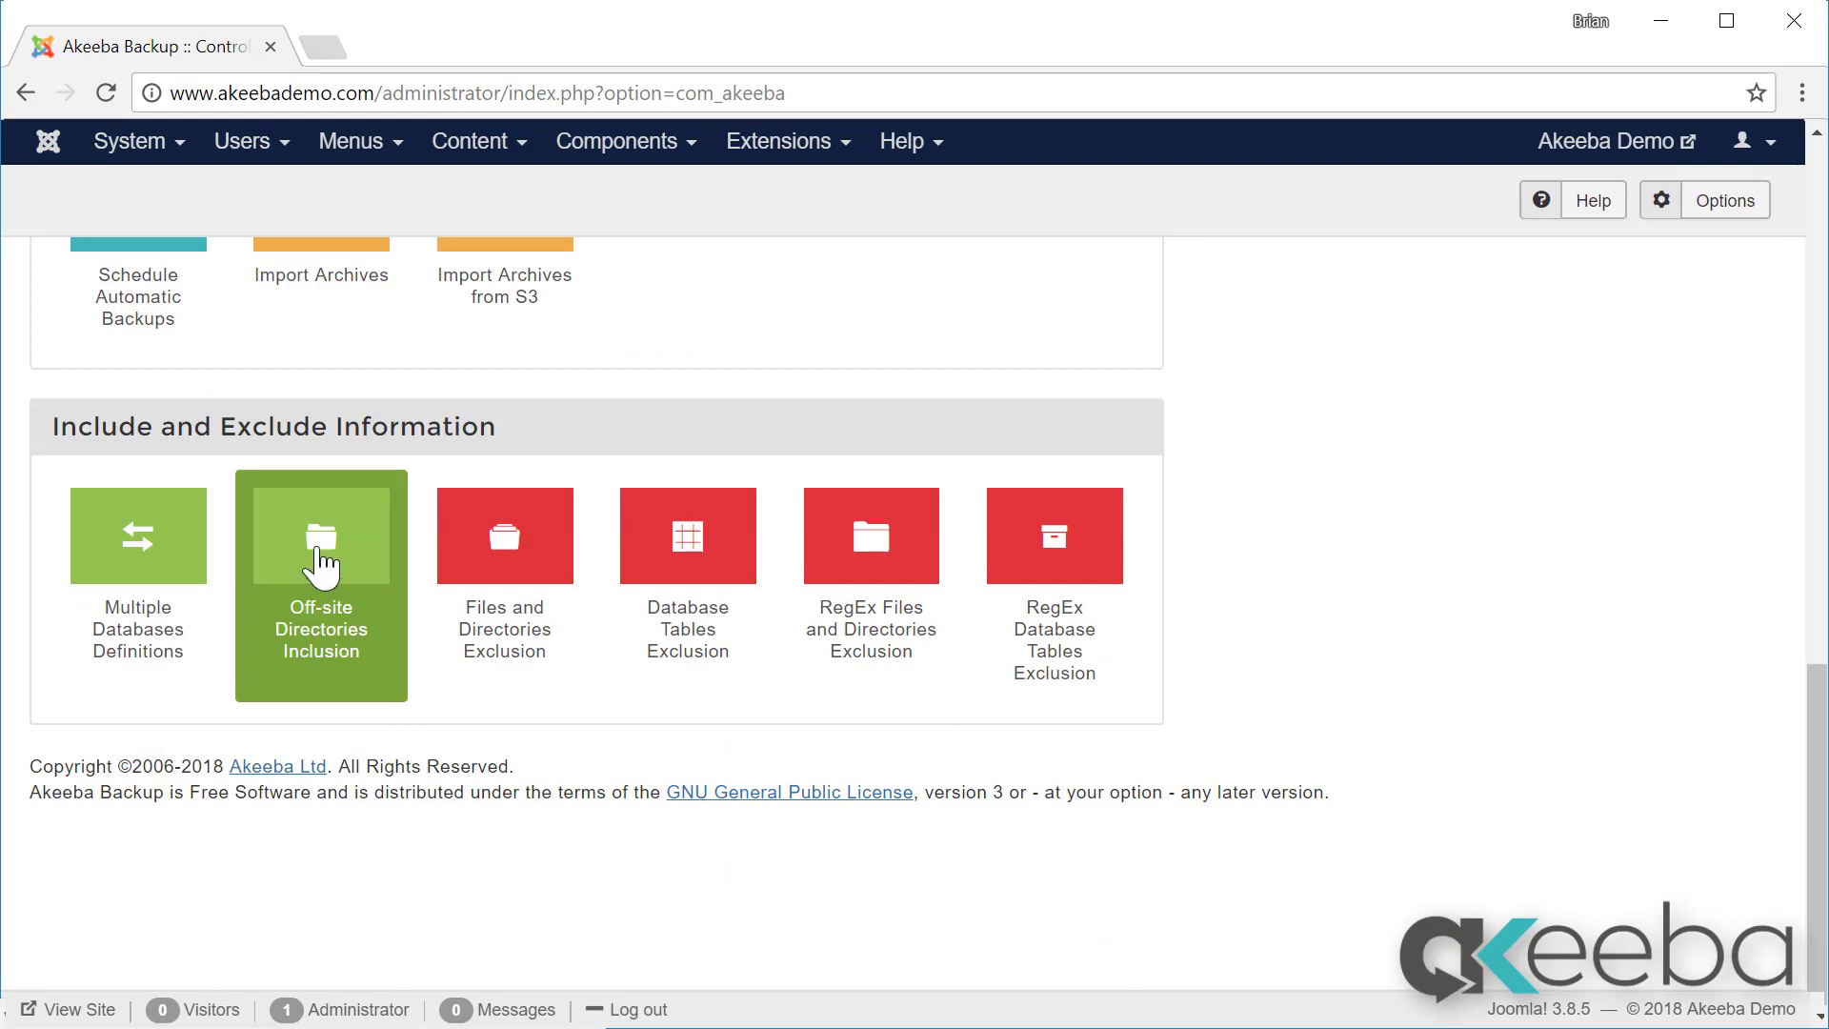
{"action": "left_click", "coordinate": [317, 550]}
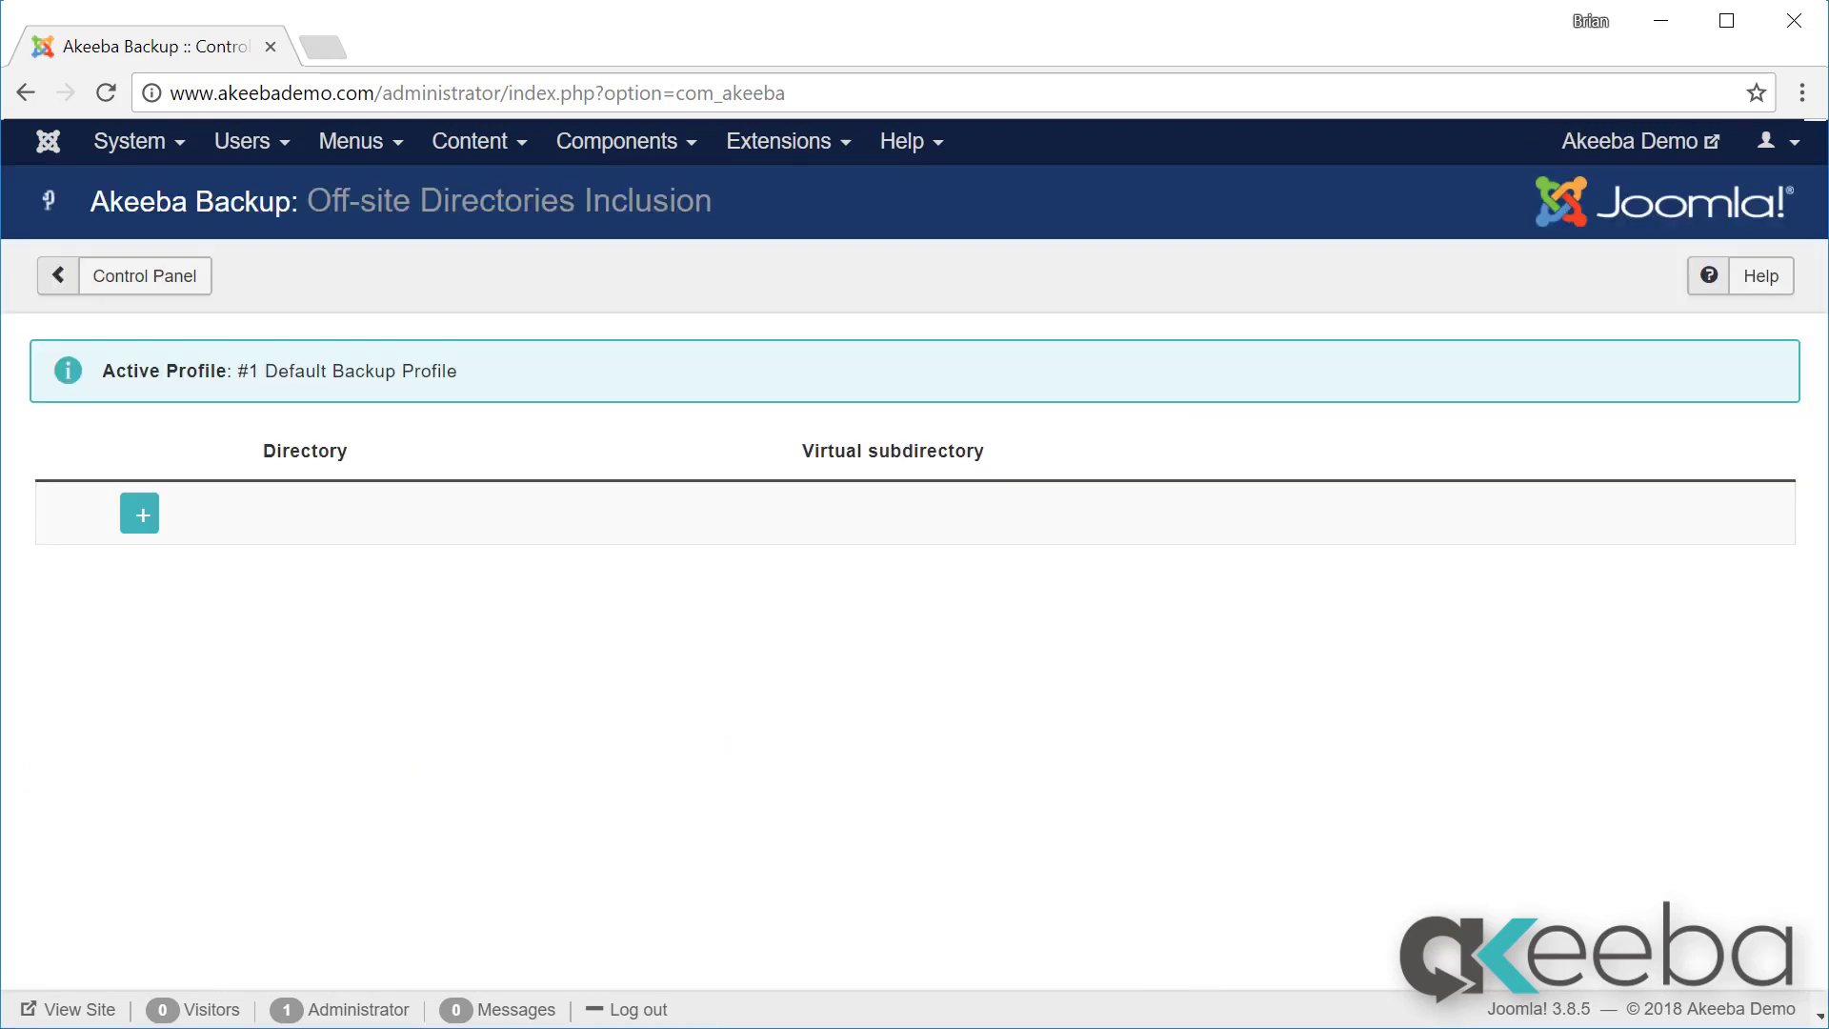
Step: Add /home/teeman03/root/downloads as an off-site directory and begin a second entry
{"action": "left_click", "coordinate": [140, 517]}
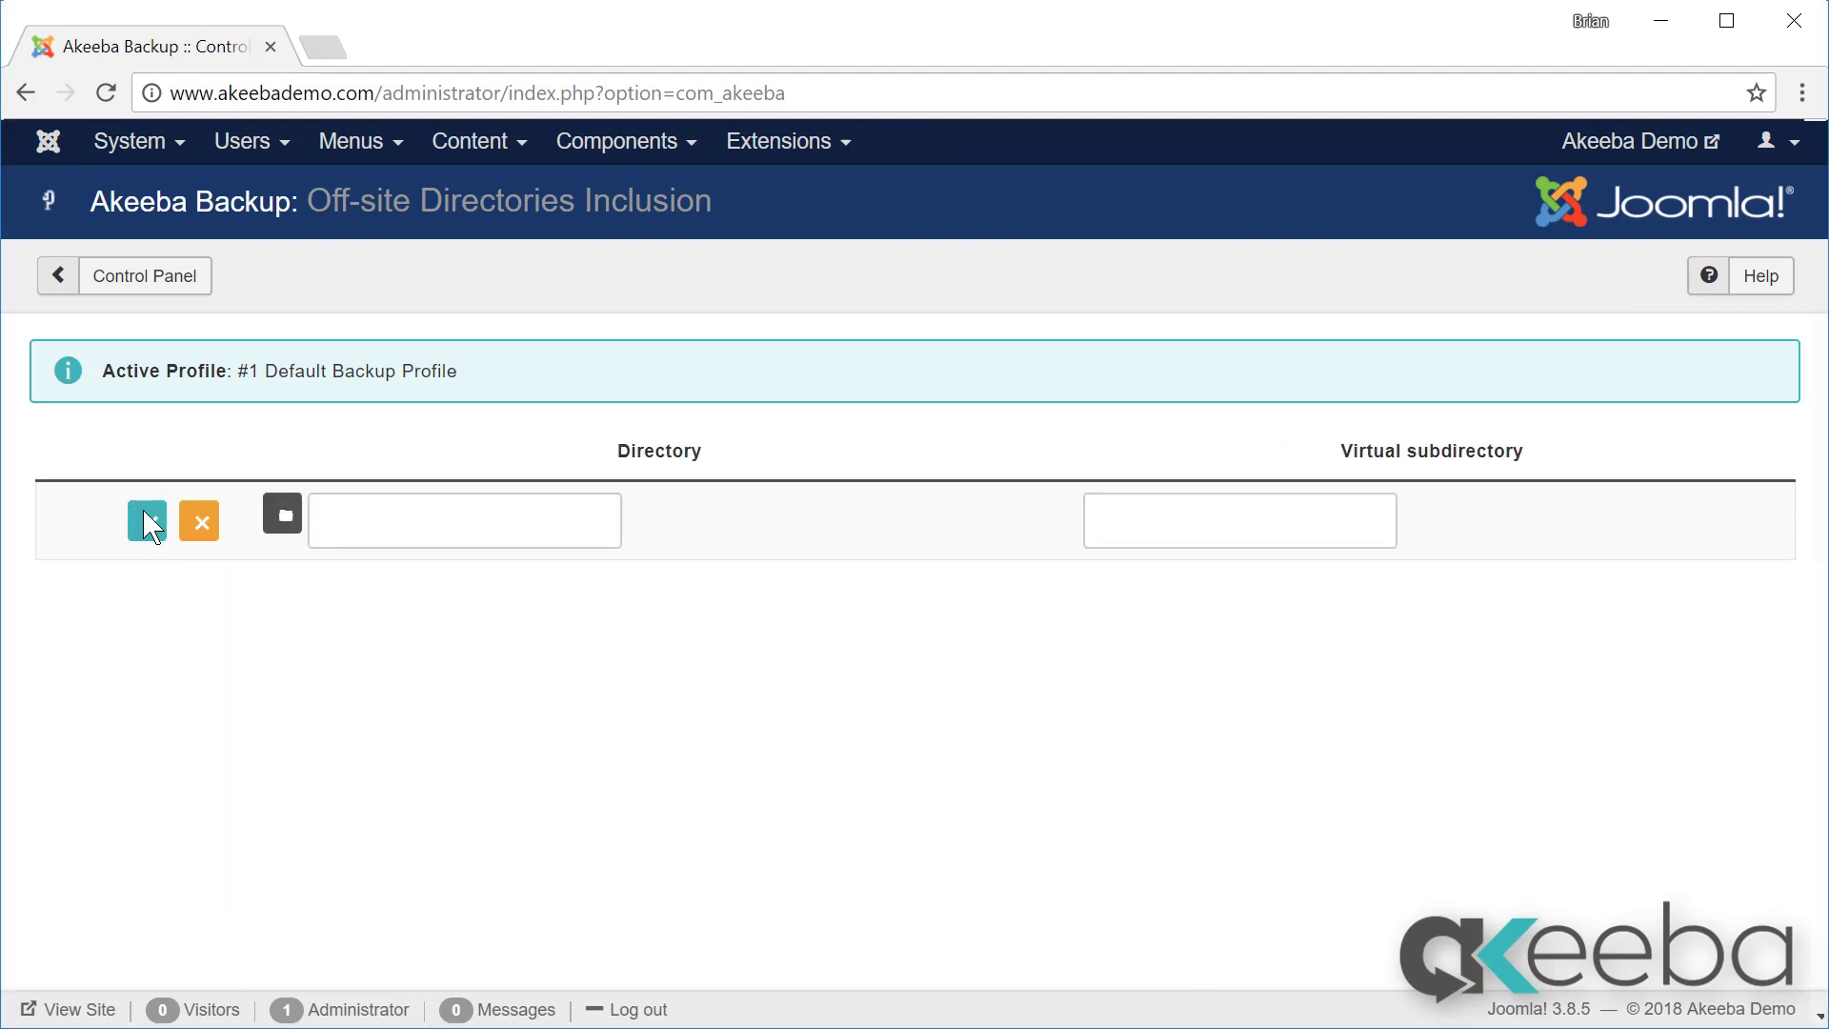
{"action": "left_click", "coordinate": [283, 519]}
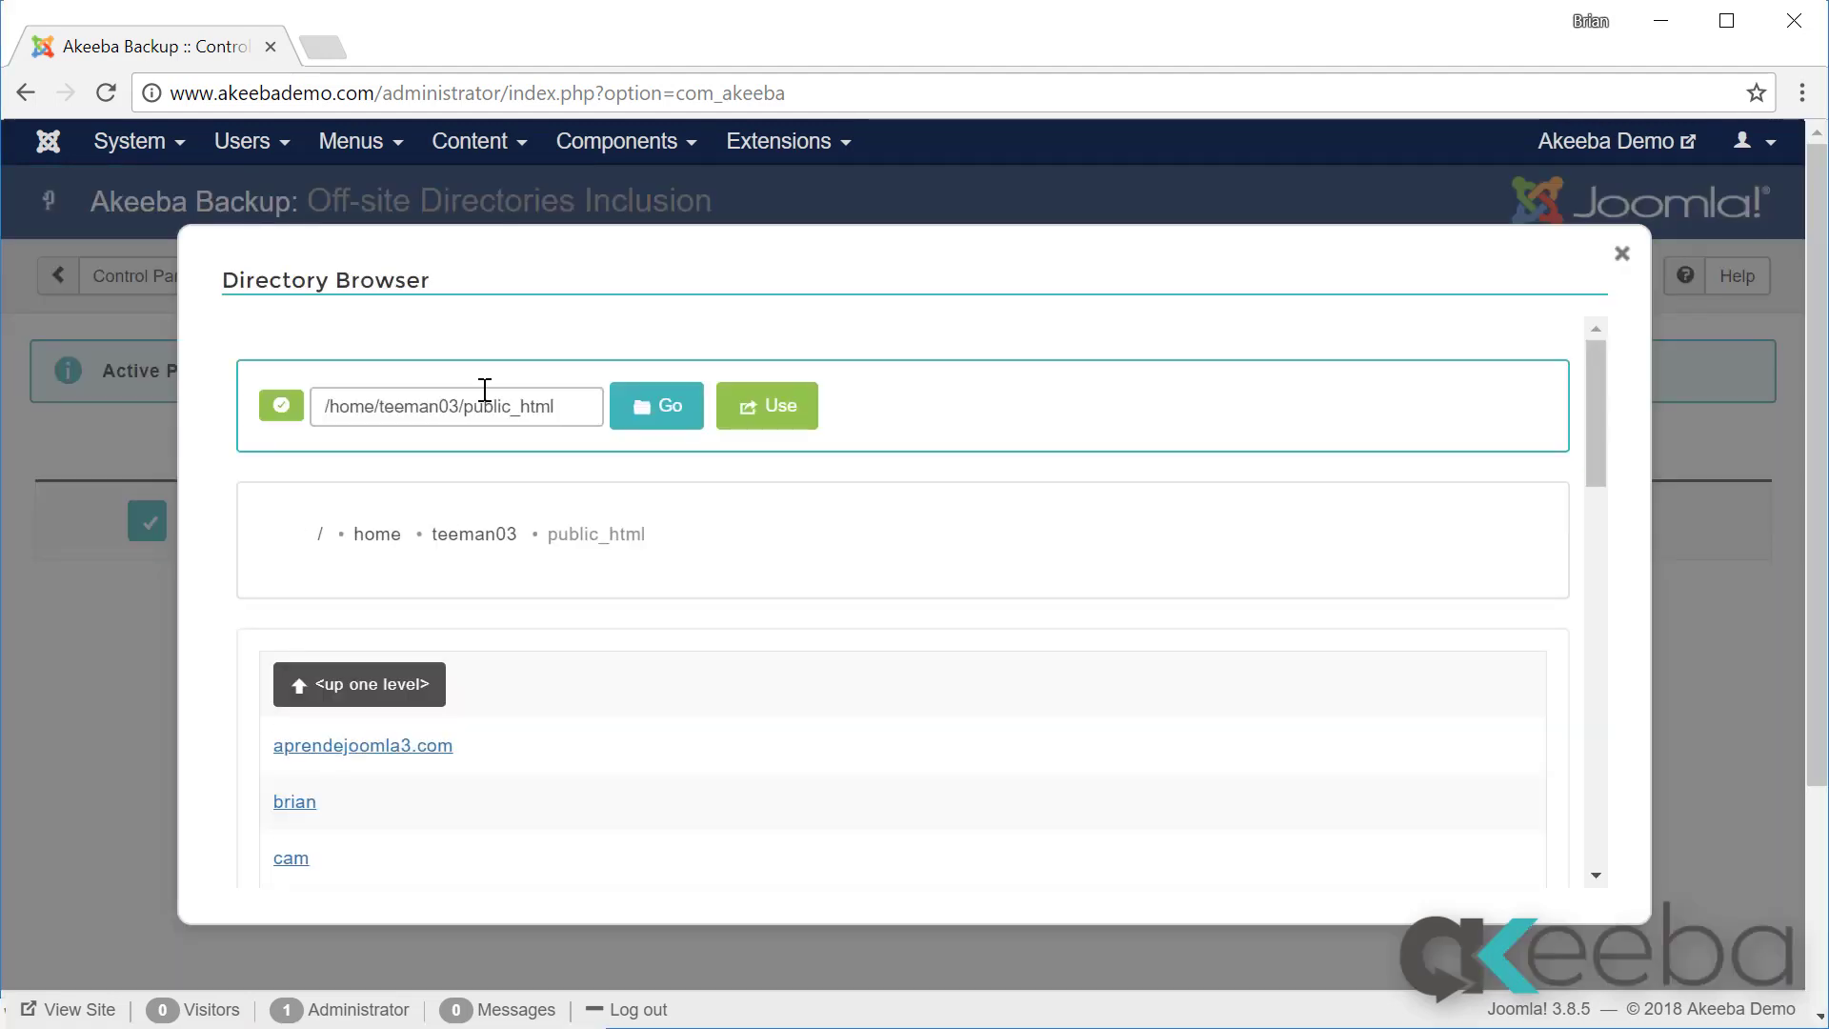
{"action": "left_click", "coordinate": [655, 406]}
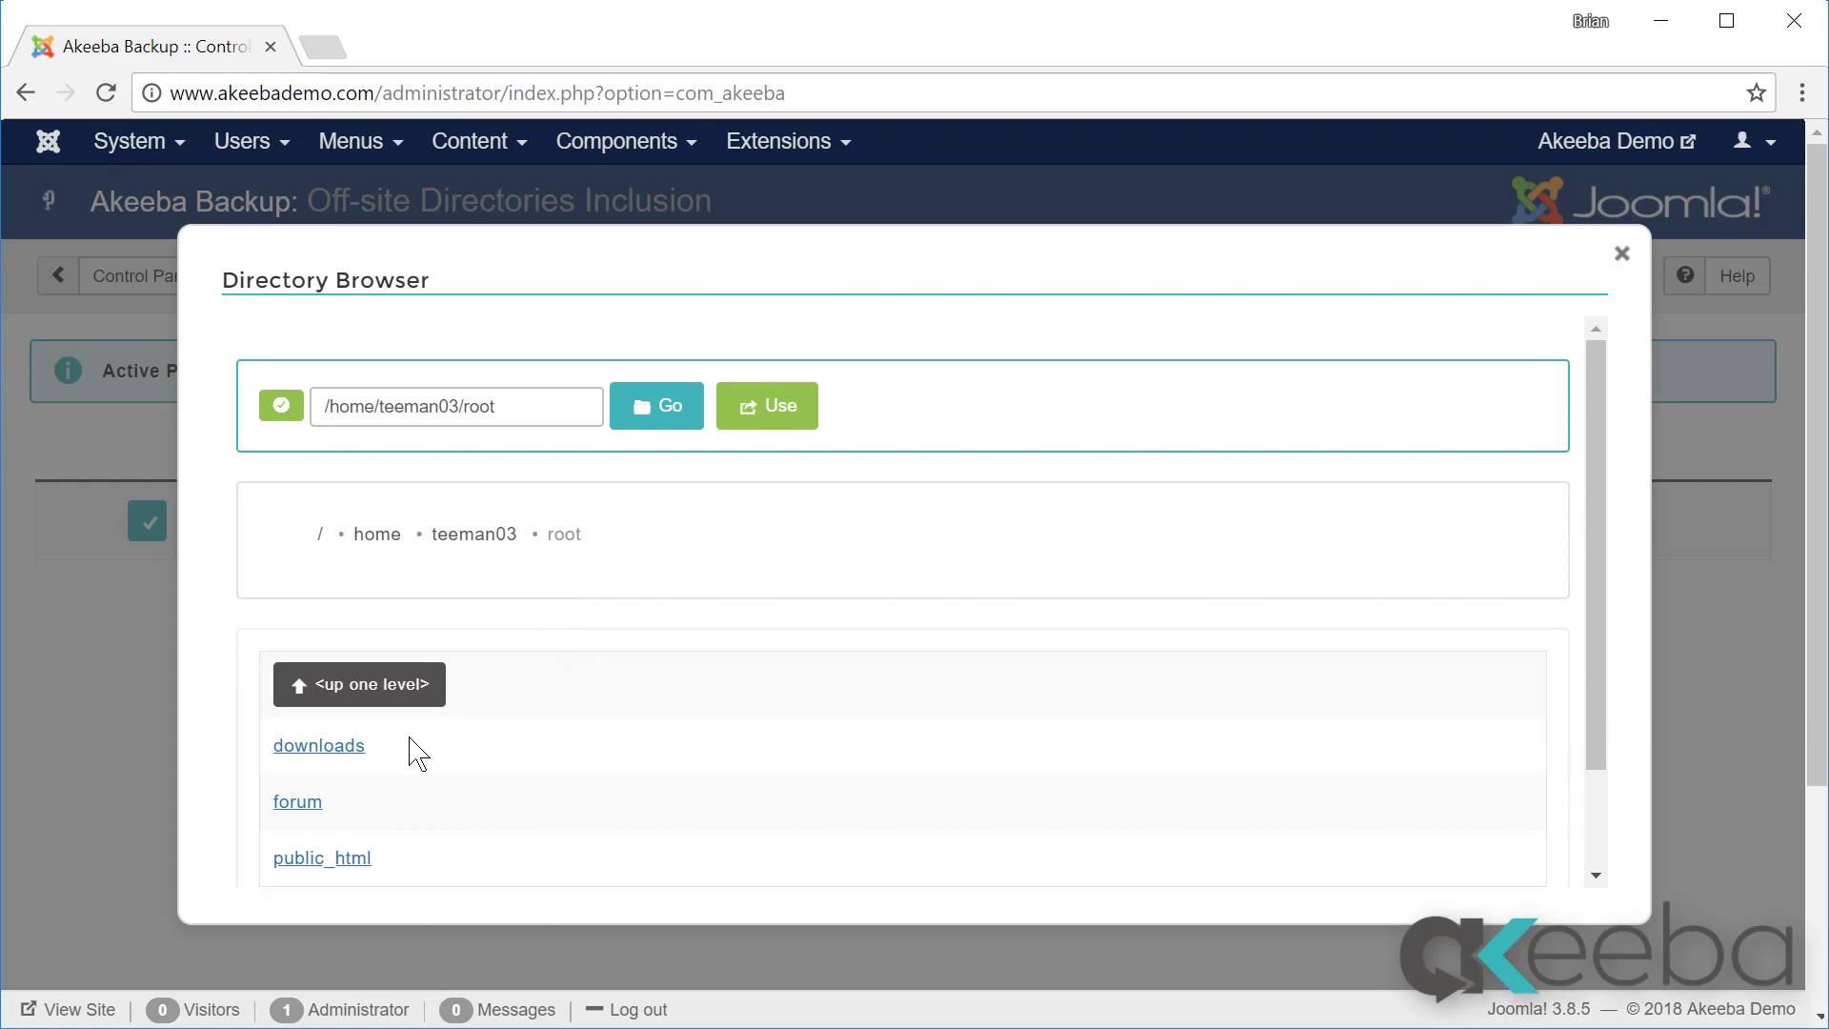
{"action": "scroll", "coordinate": [401, 767], "scroll_direction": "down", "scroll_amount": 2}
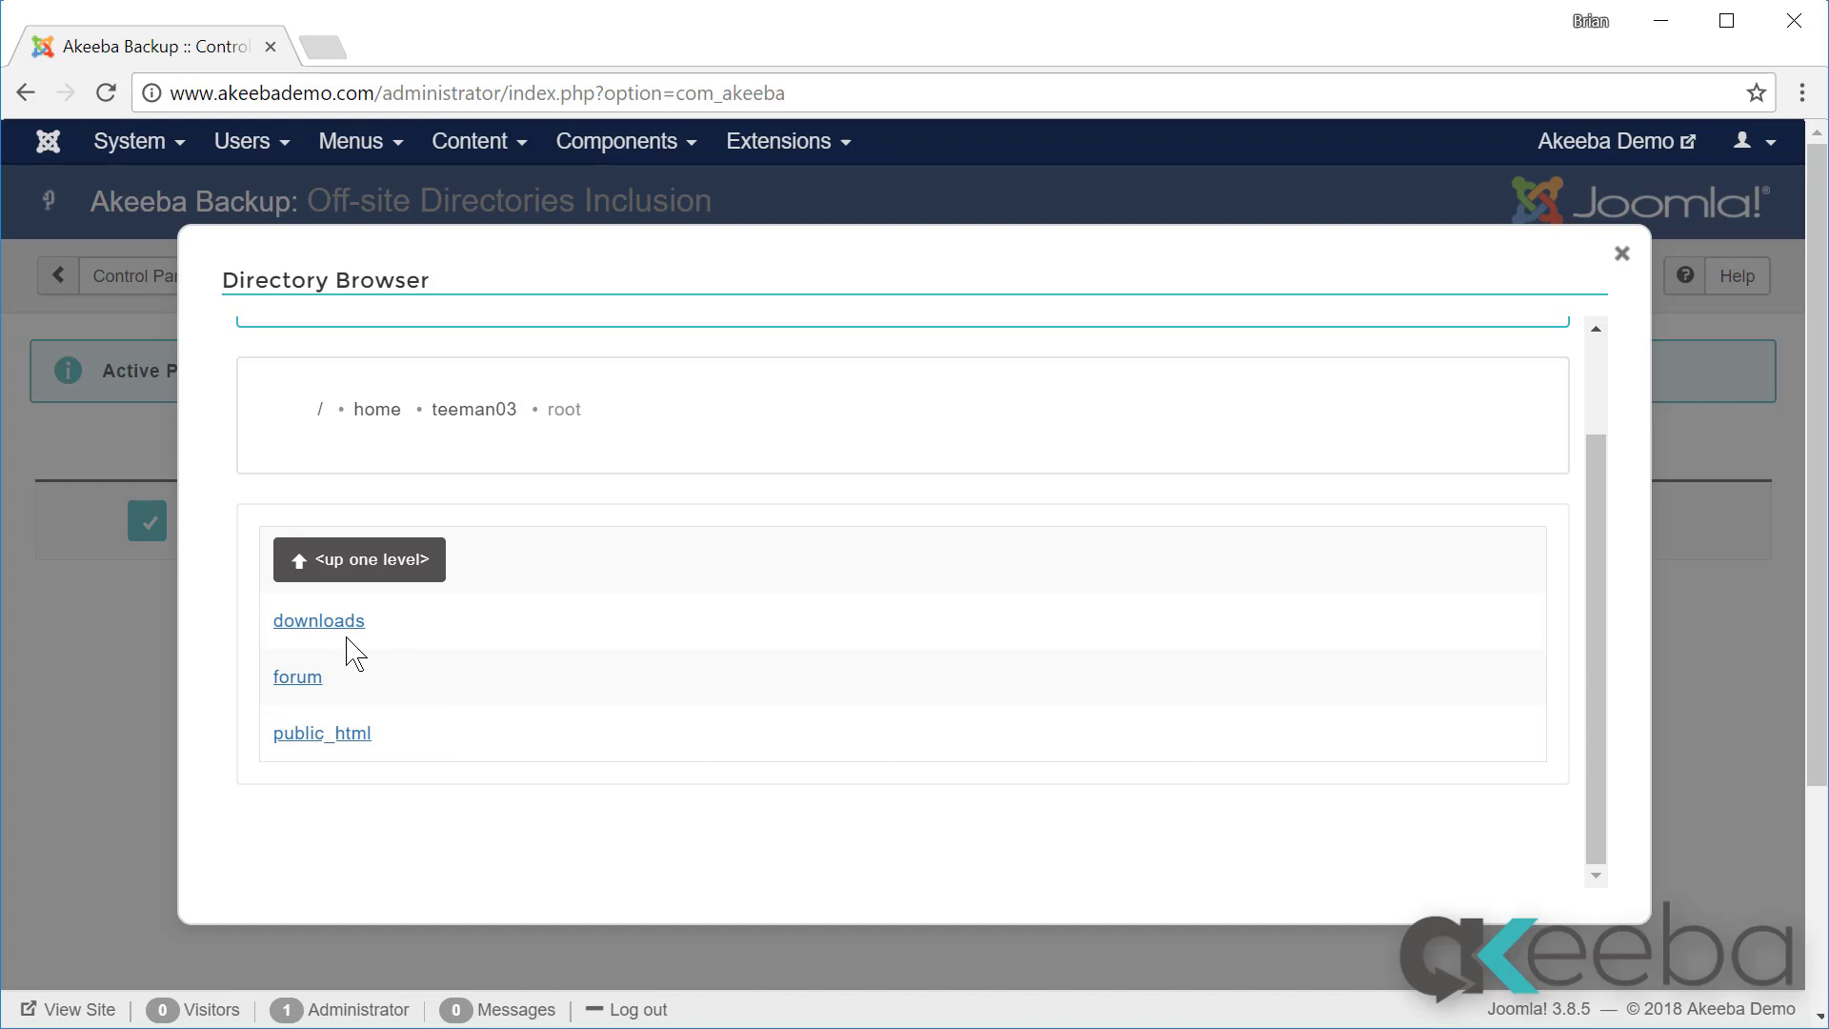
{"action": "left_click", "coordinate": [334, 624]}
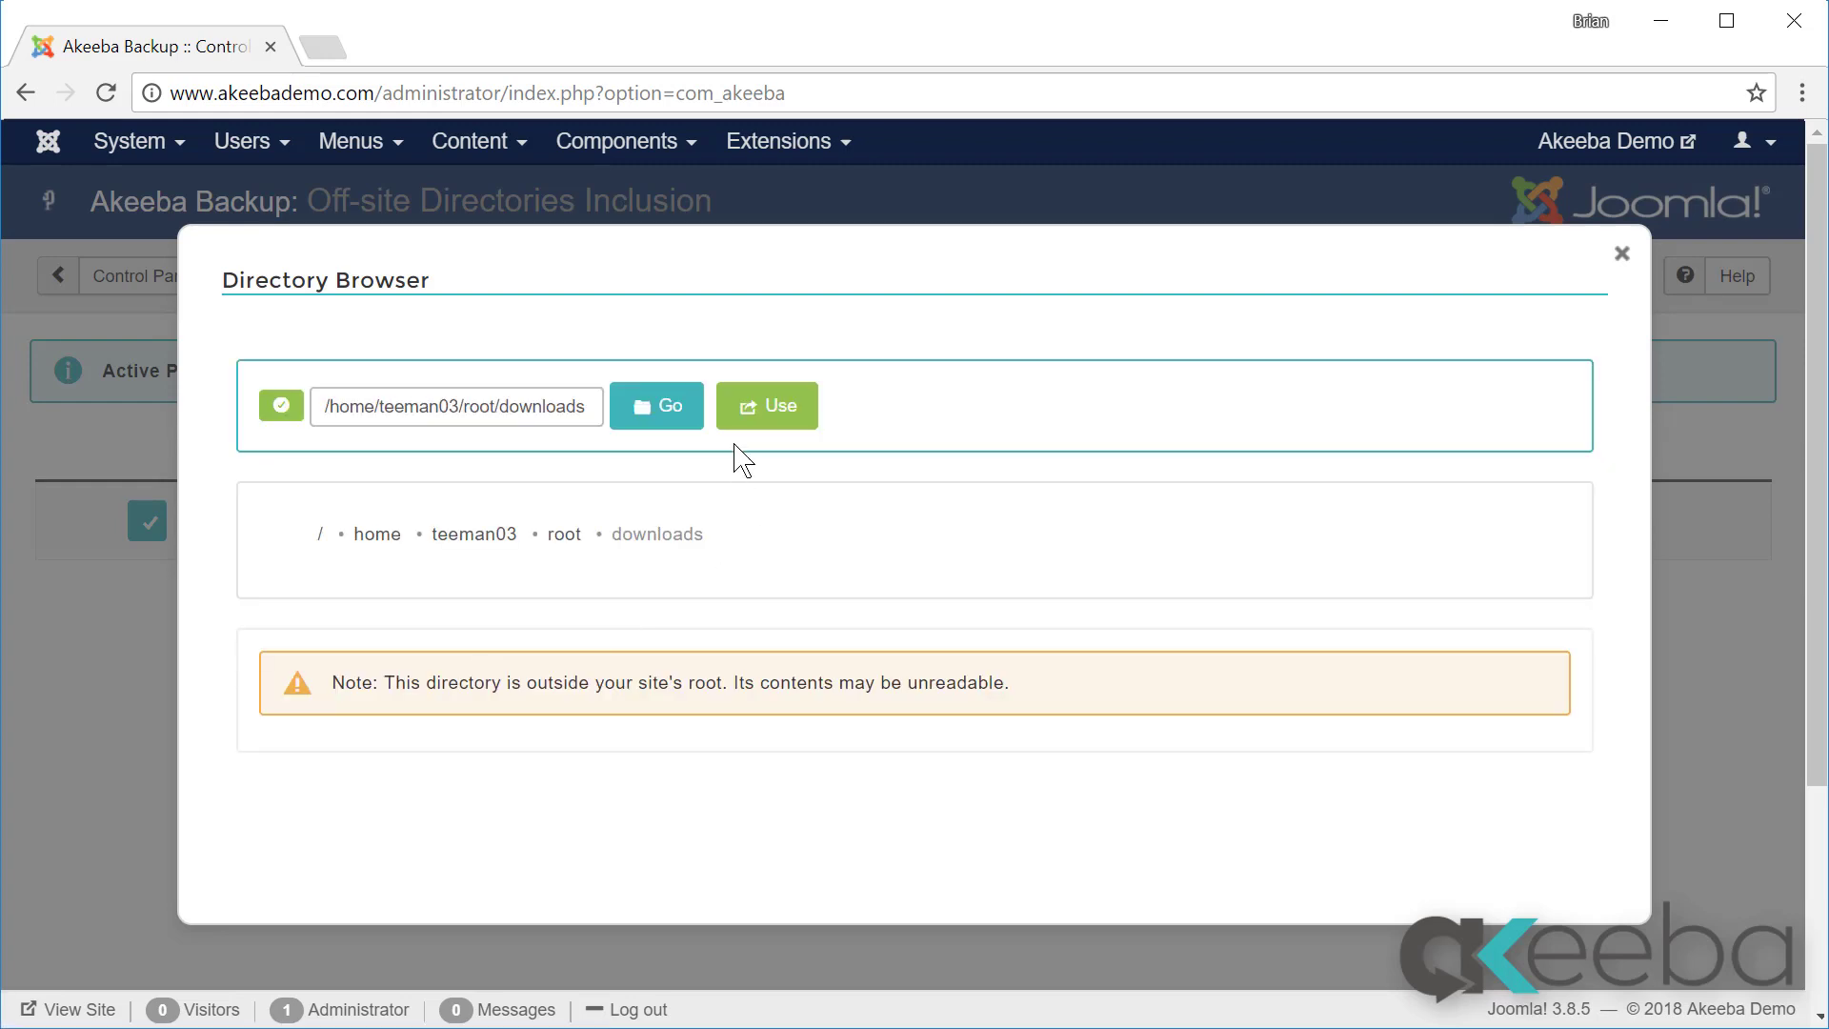
{"action": "left_click", "coordinate": [754, 417]}
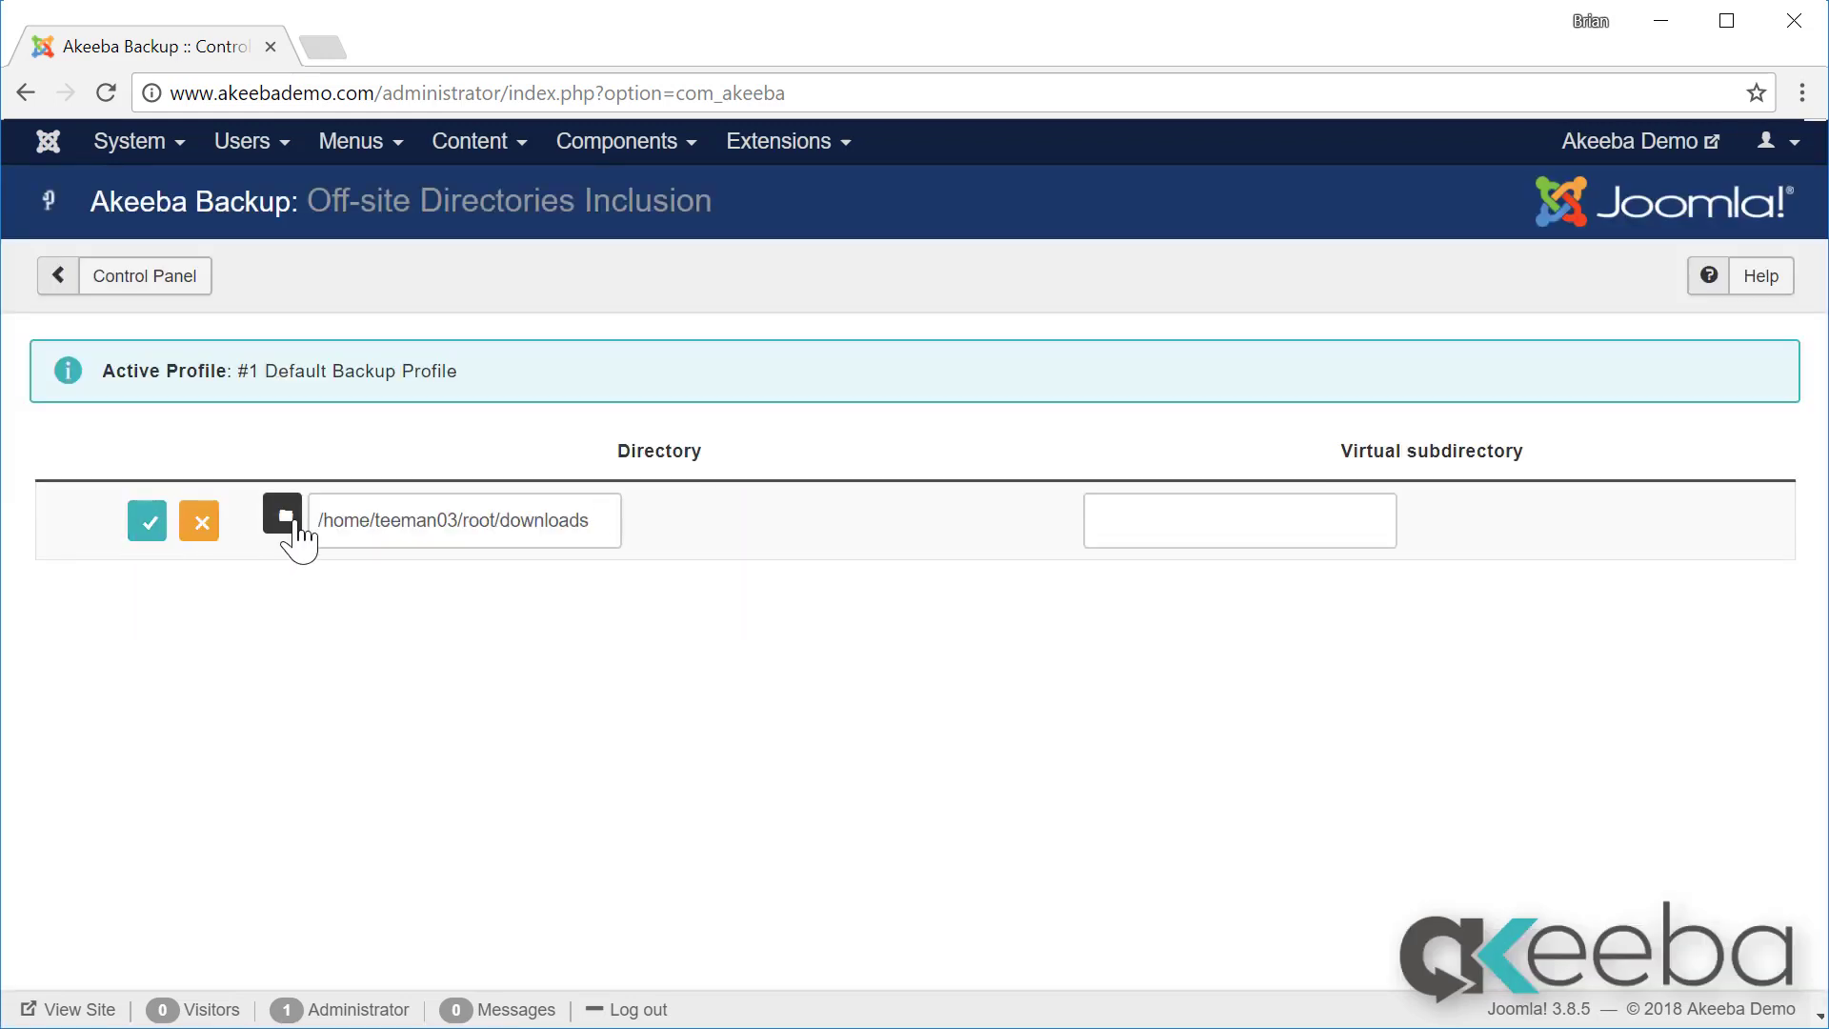
{"action": "left_click", "coordinate": [148, 522]}
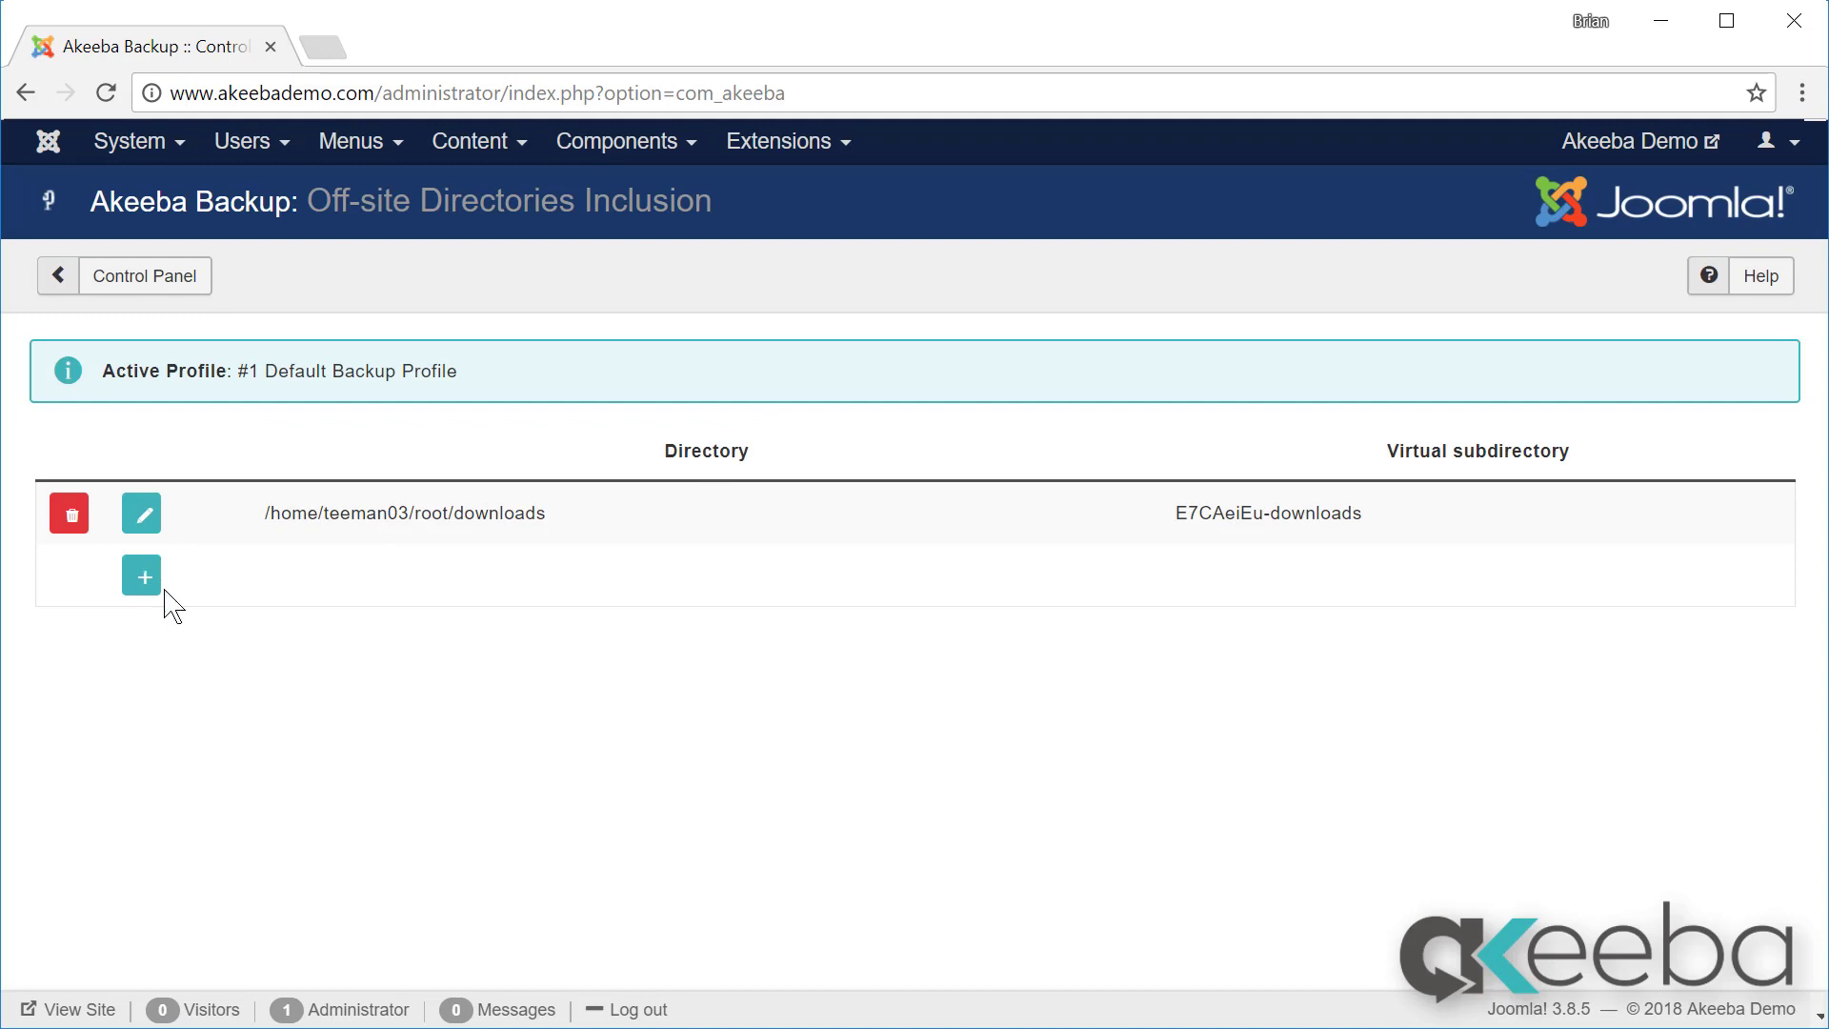
{"action": "left_click", "coordinate": [145, 577]}
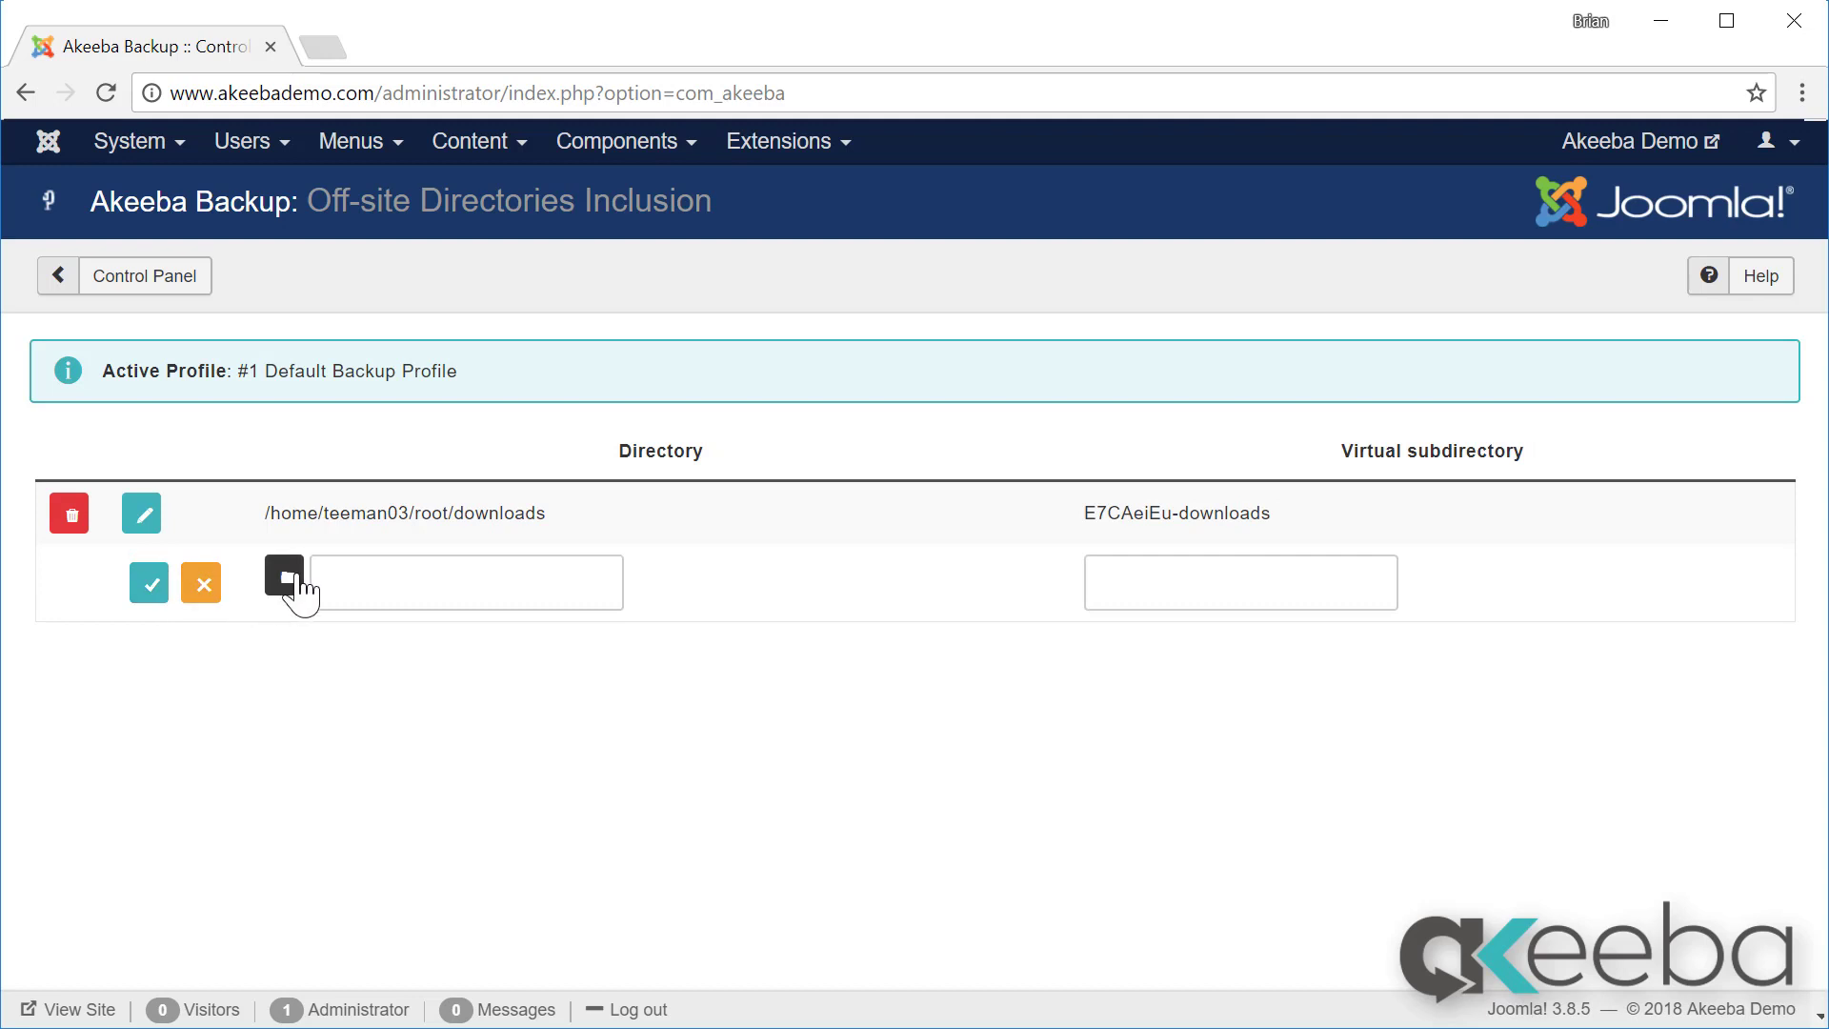
Step: Include /home/teeman03/root/forum as the second off-site directory, then go back to the Control Panel
{"action": "left_click", "coordinate": [284, 577]}
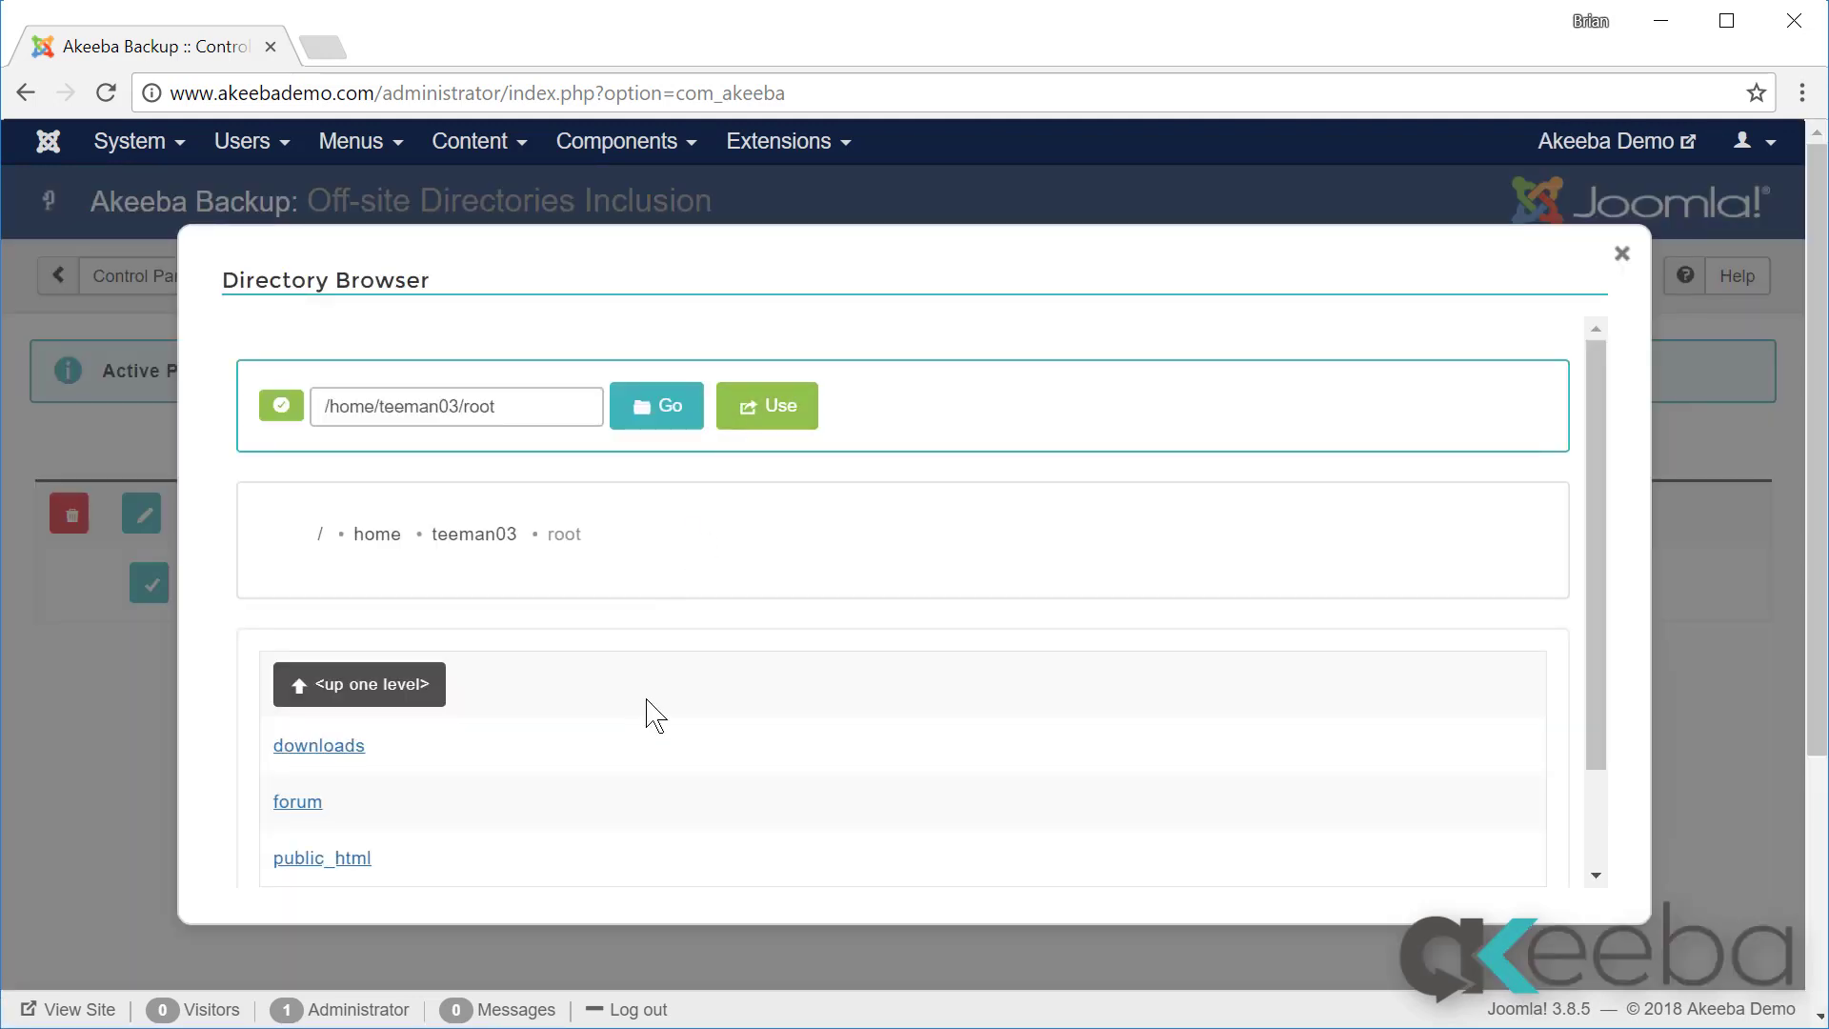
{"action": "left_click", "coordinate": [320, 803]}
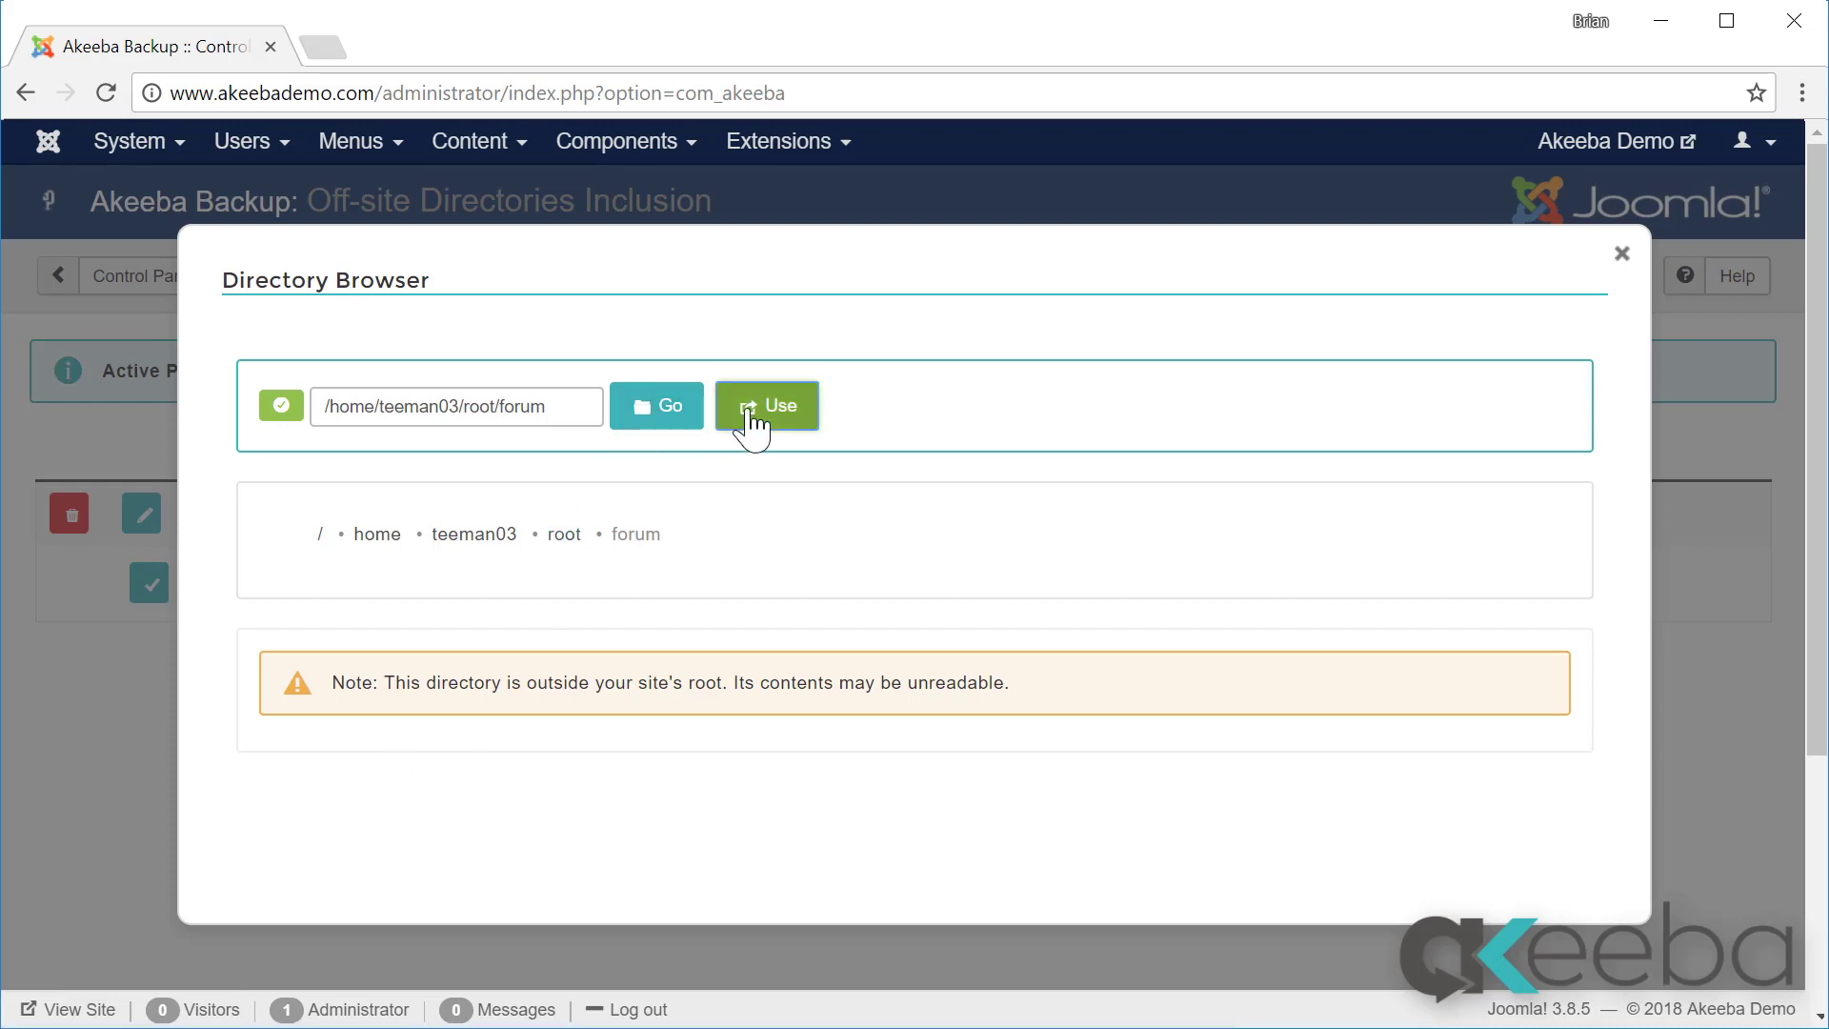
{"action": "left_click", "coordinate": [752, 406]}
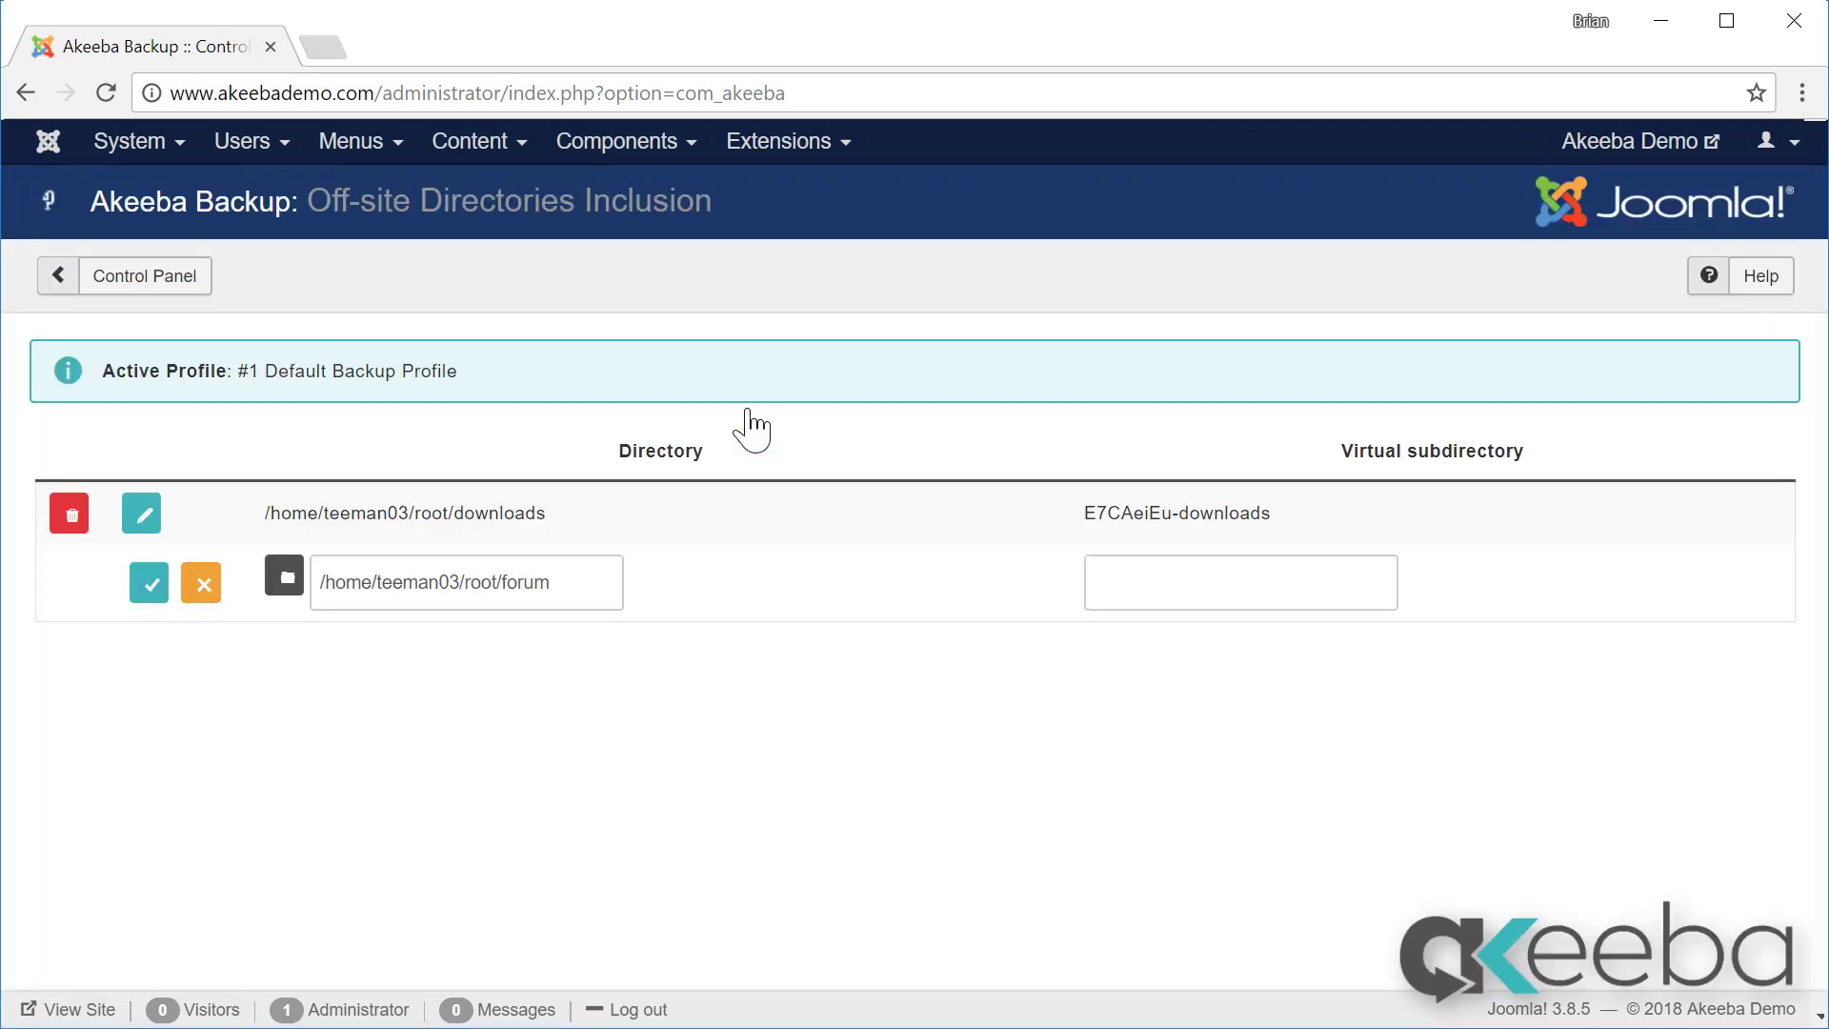
{"action": "left_click", "coordinate": [153, 585]}
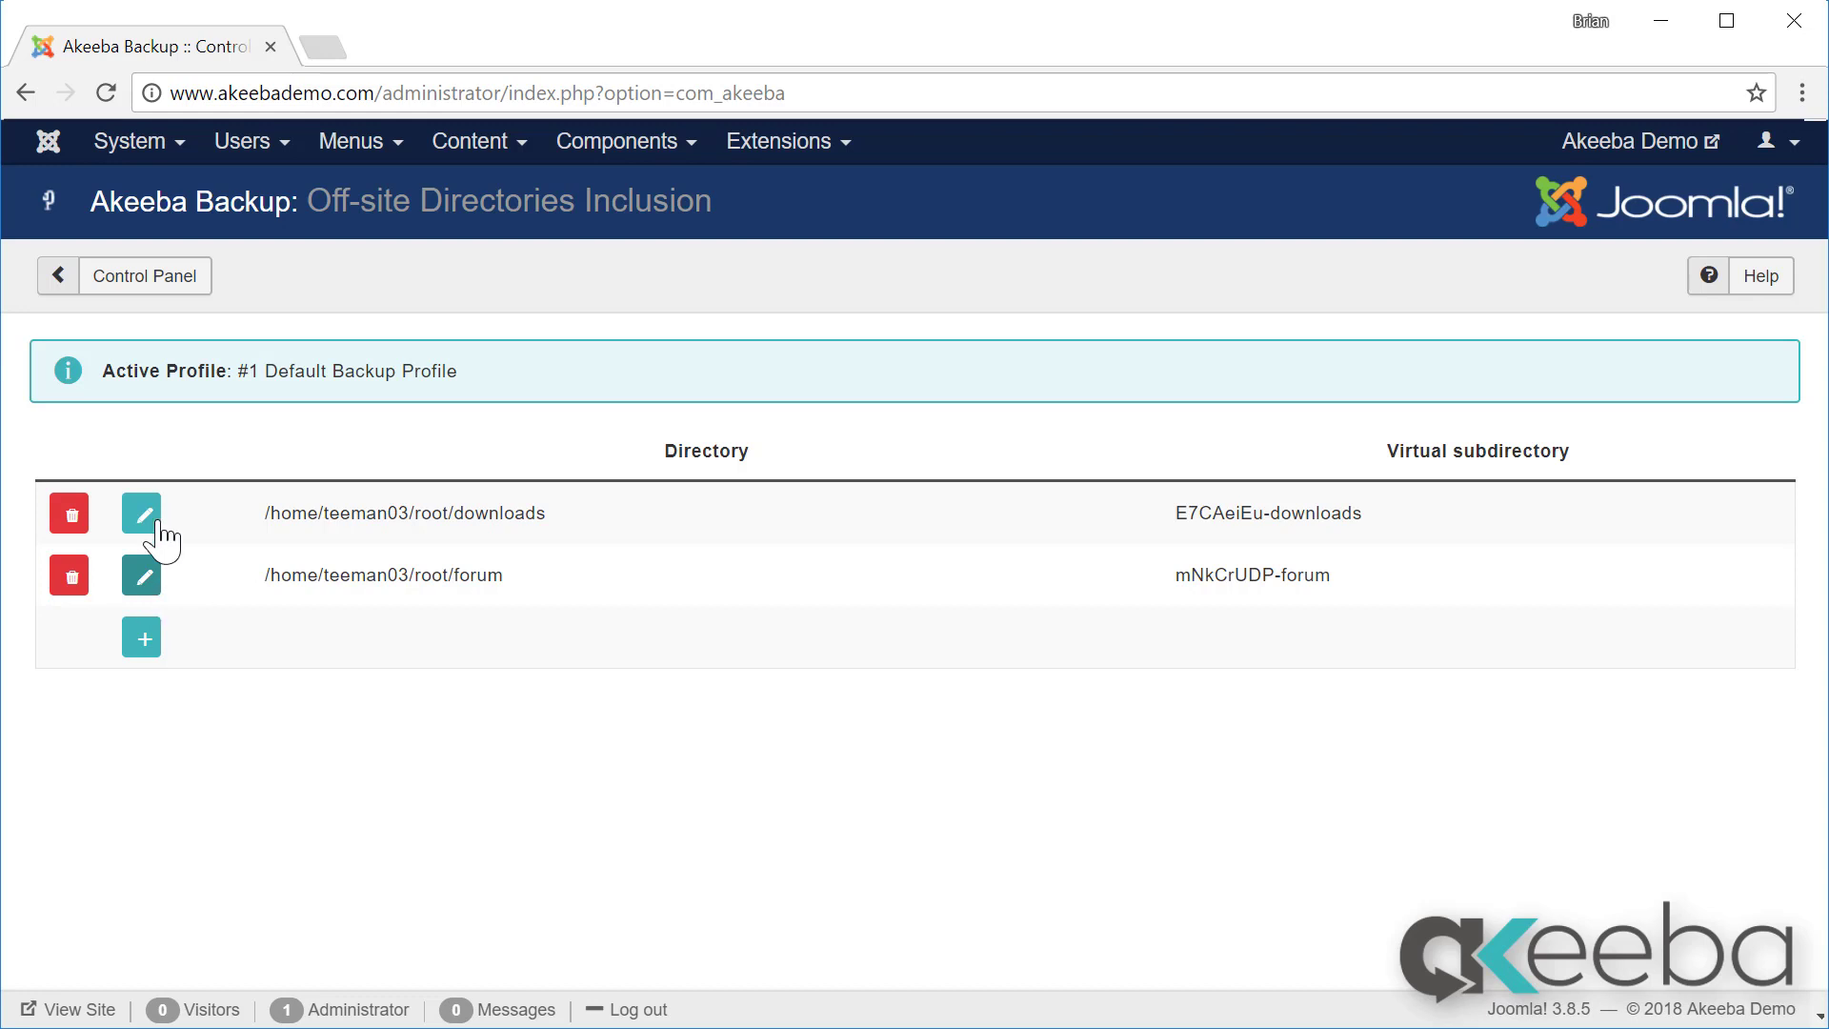
{"action": "left_click", "coordinate": [159, 291]}
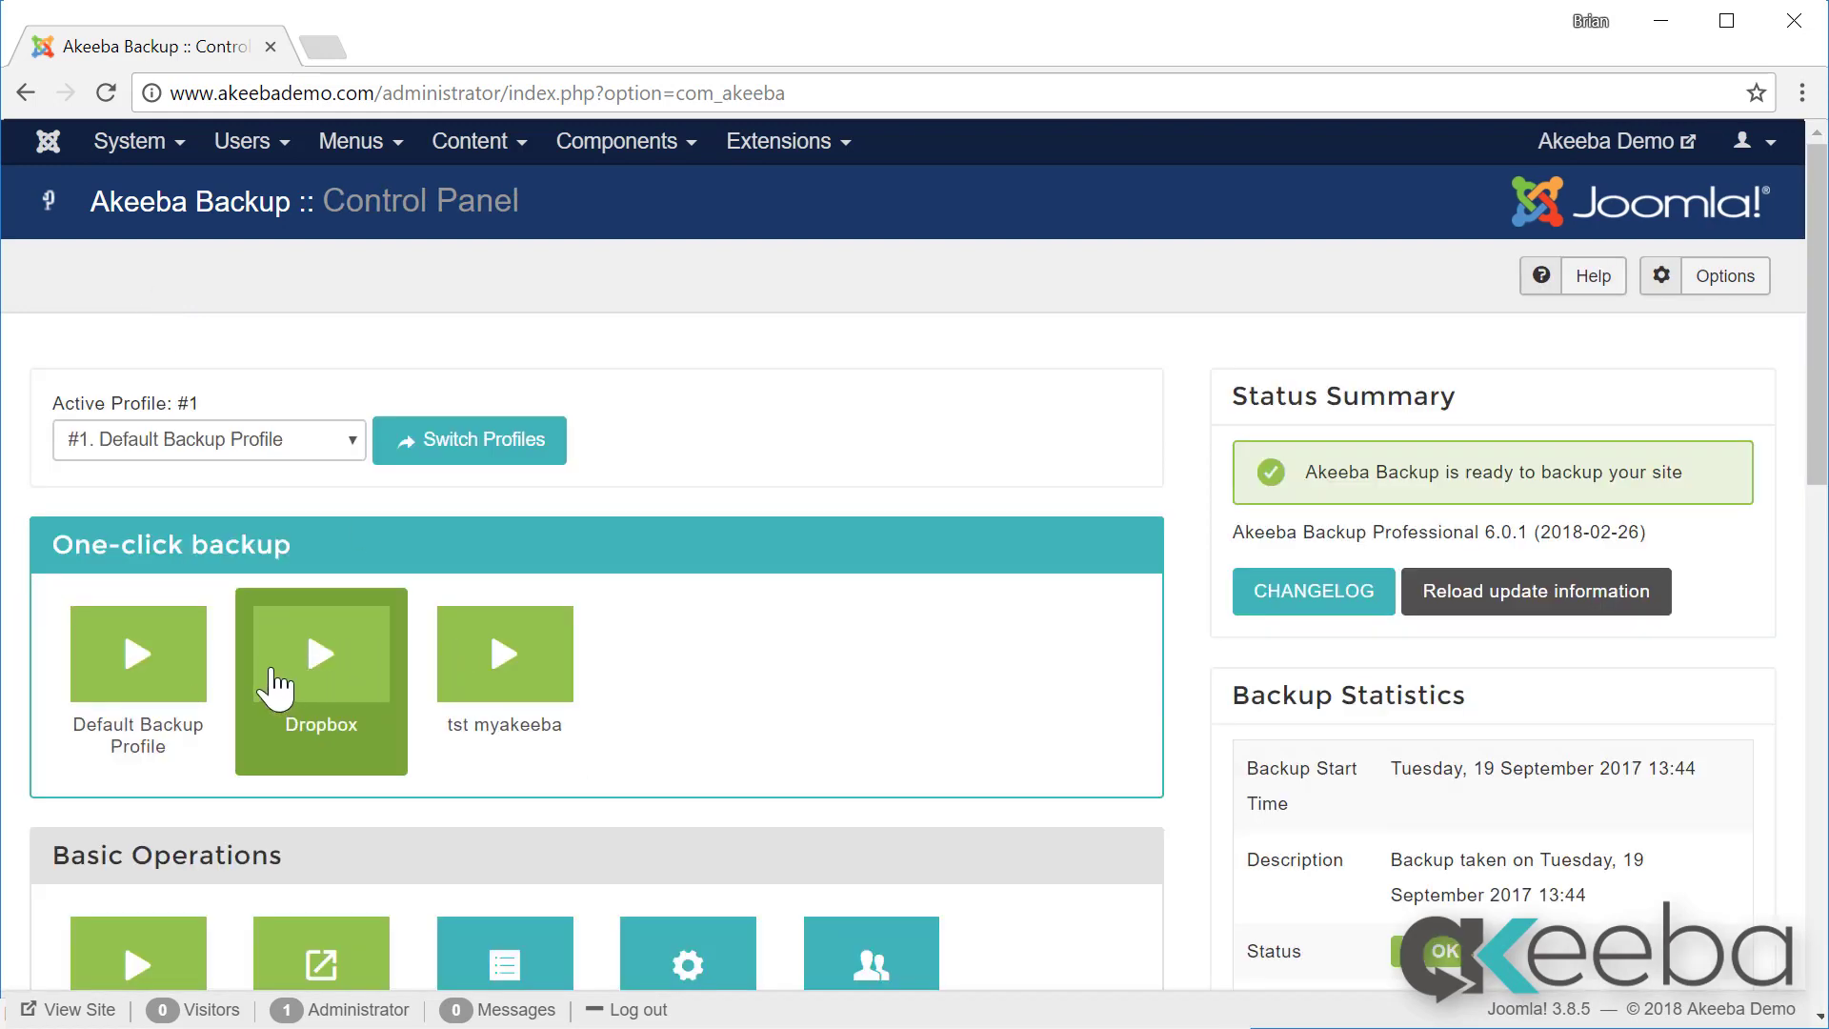
Step: Run a one-click backup and download the newest backup archive
{"action": "left_click", "coordinate": [171, 695]}
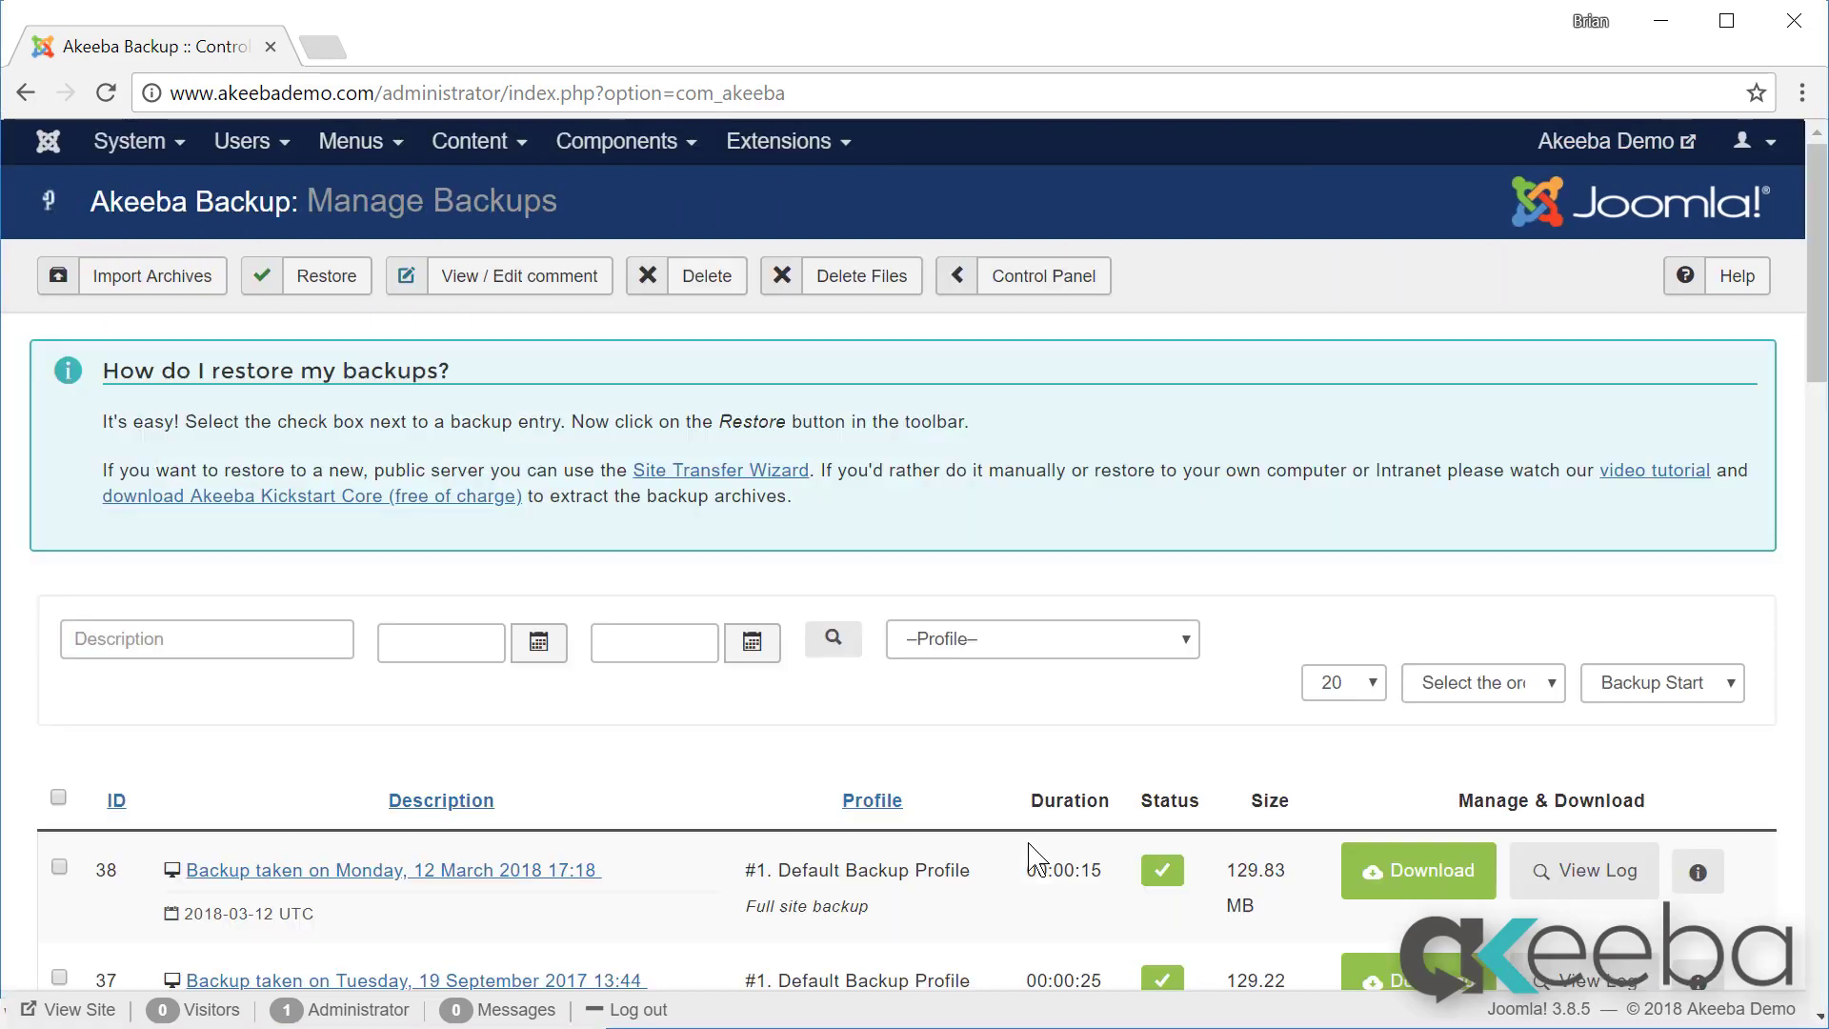
{"action": "left_click", "coordinate": [1423, 862]}
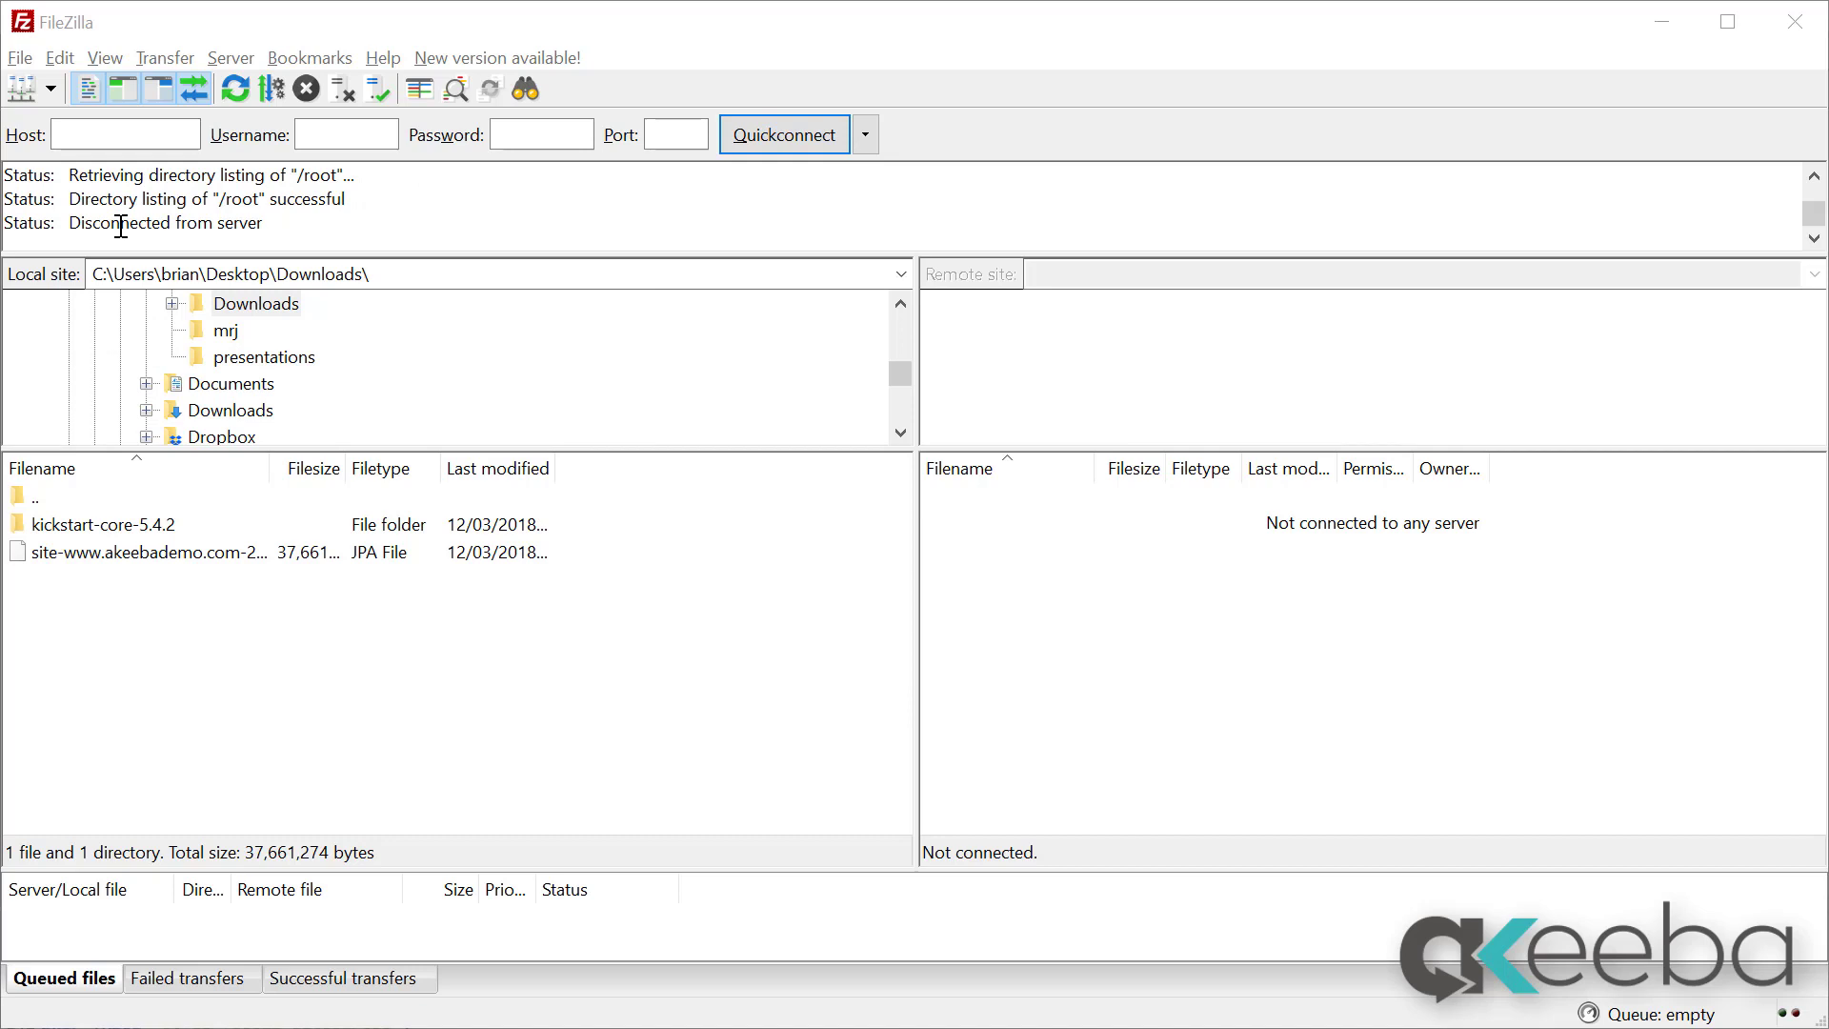
Step: Connect to the FTP site and upload the JPA backup archive into remote public_html
{"action": "left_click", "coordinate": [50, 88]}
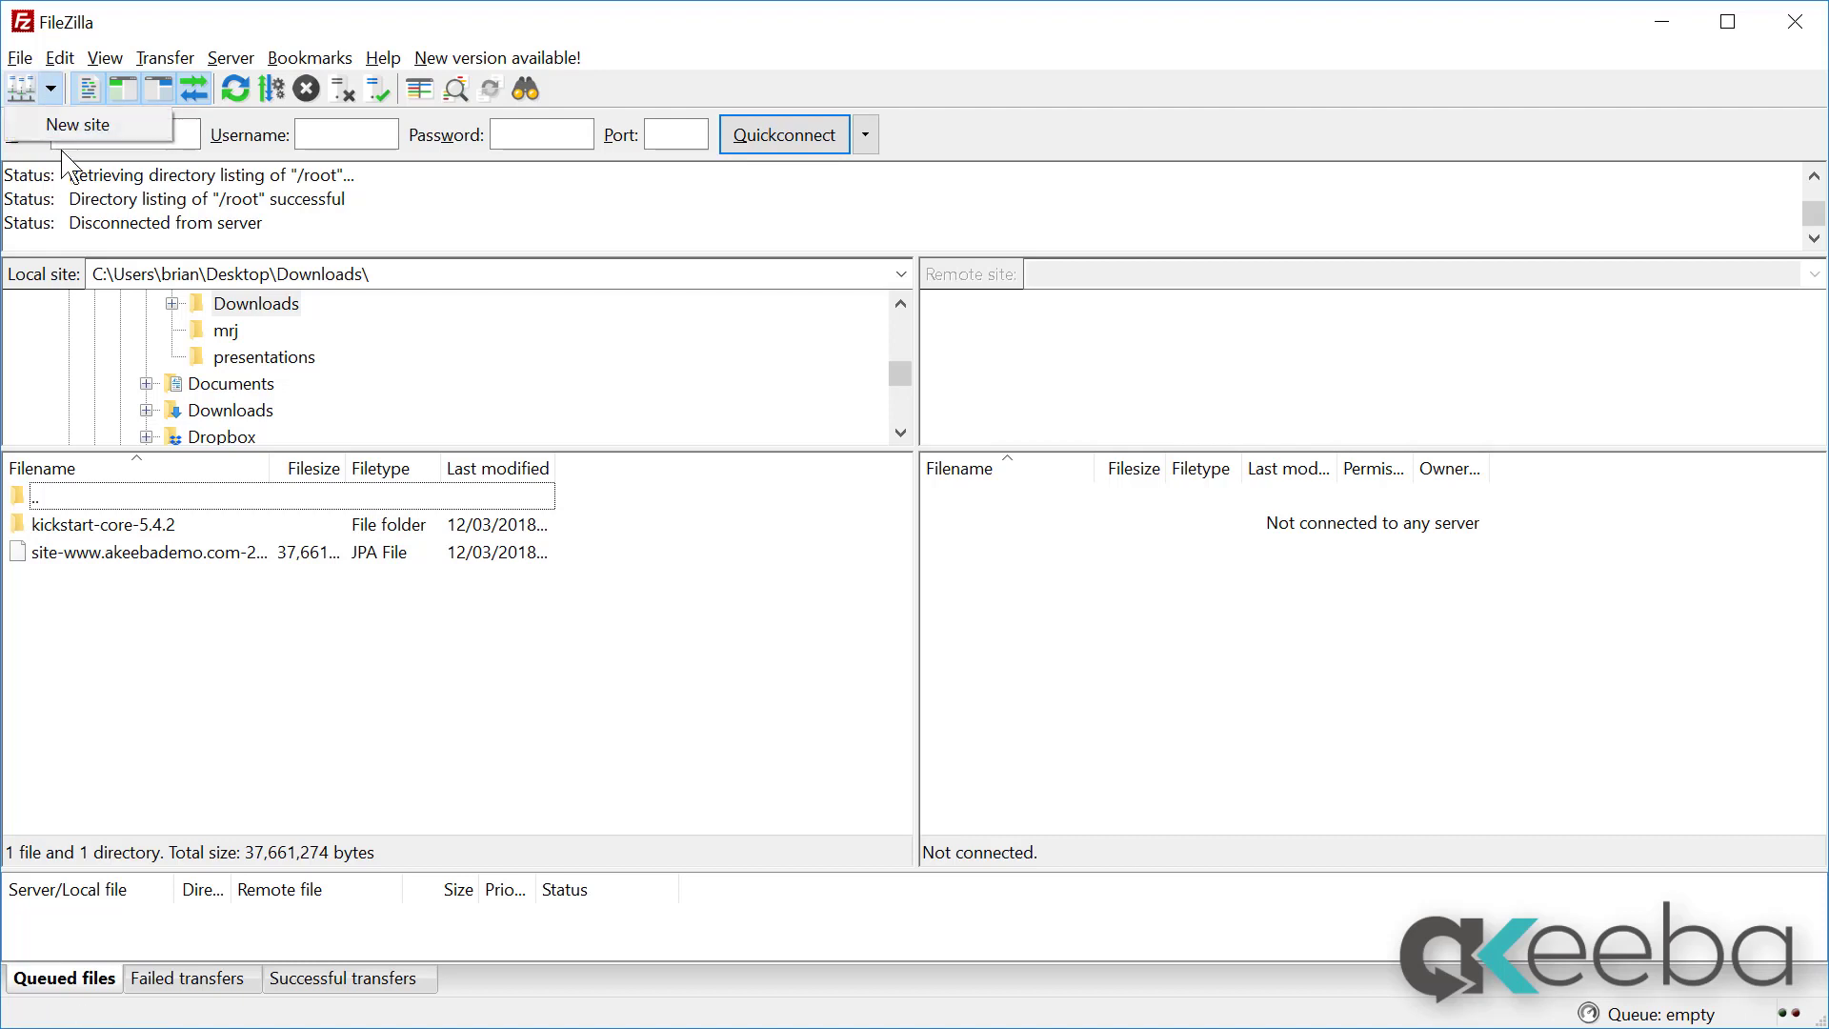
{"action": "left_click", "coordinate": [72, 124]}
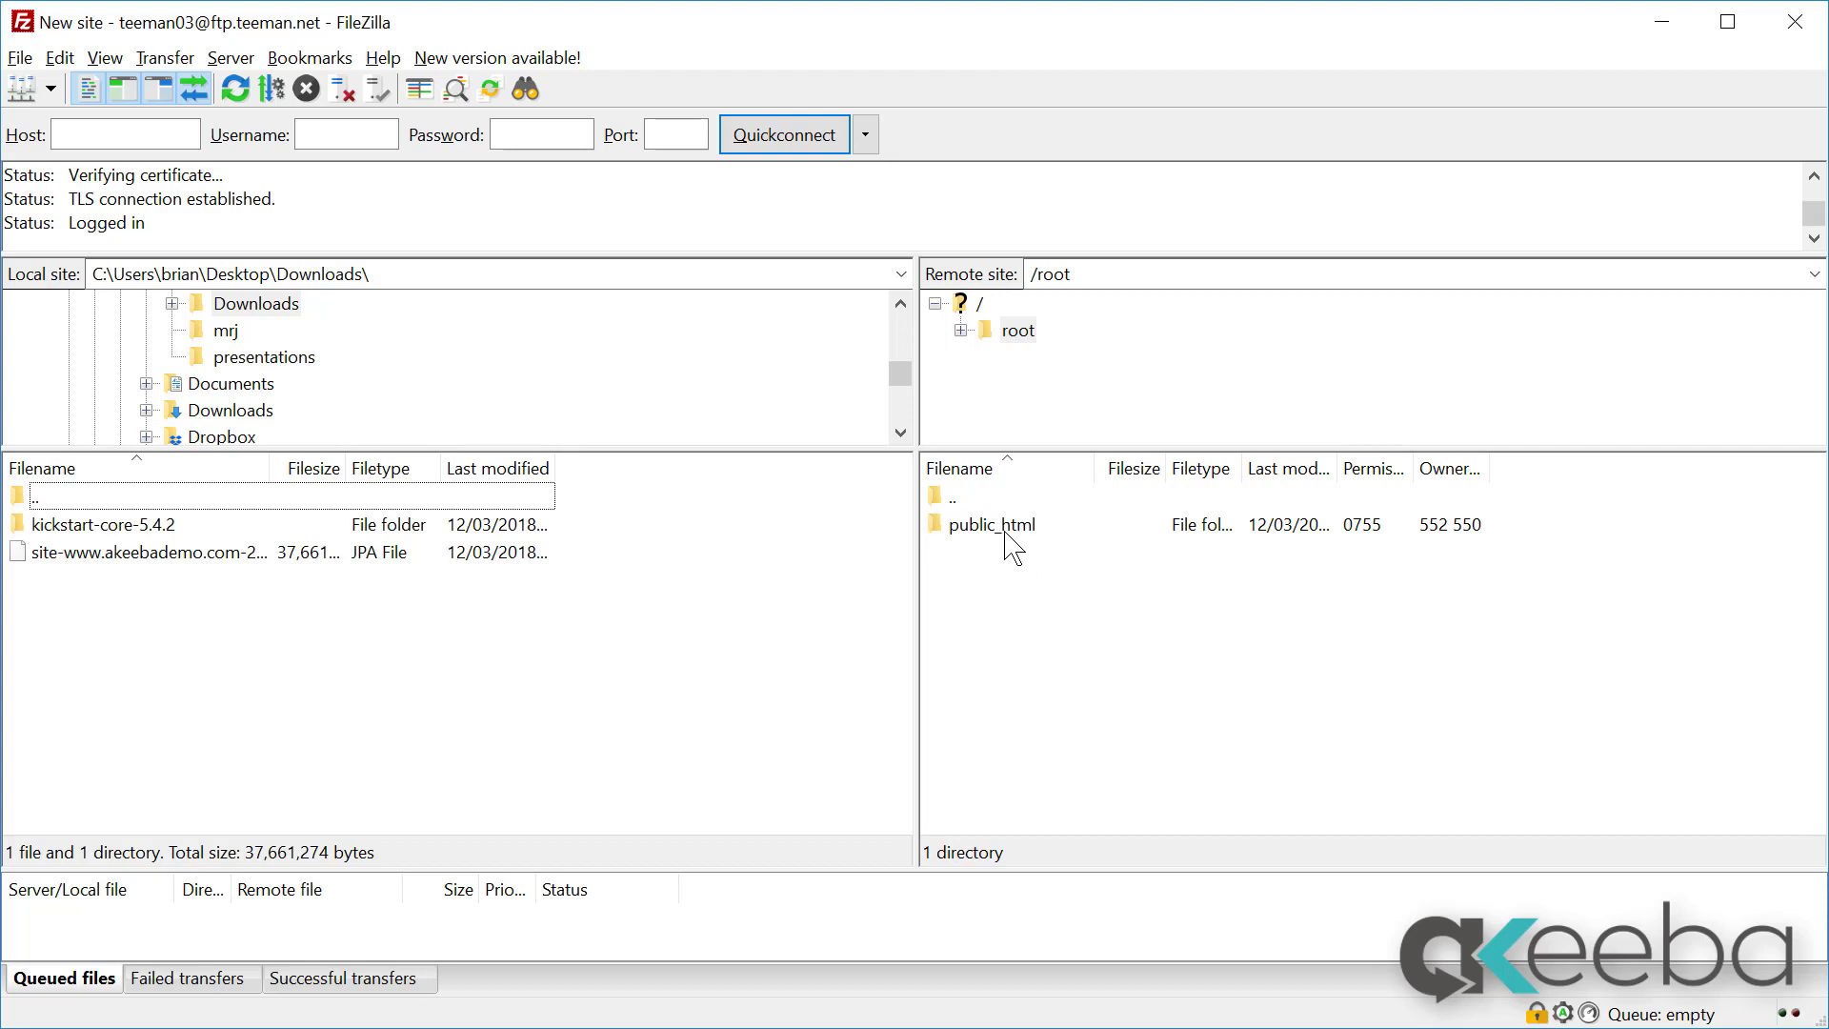
{"action": "double_click", "coordinate": [1006, 535]}
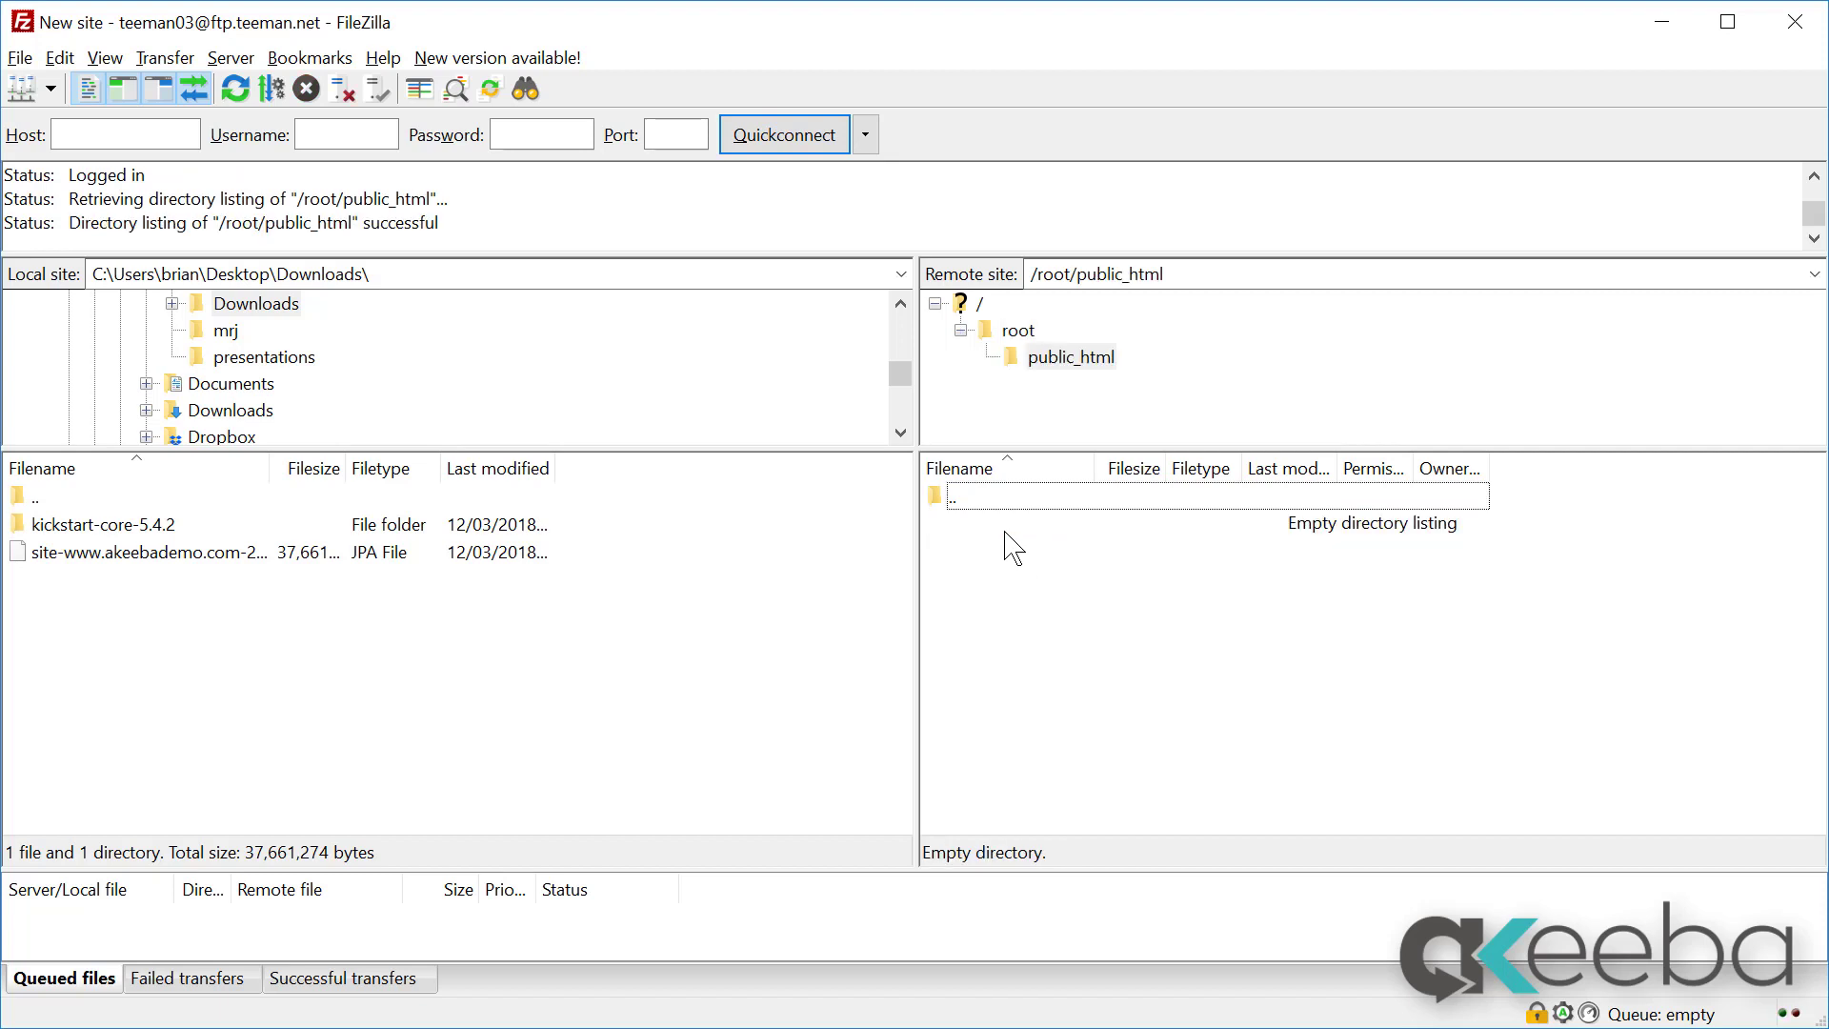
{"action": "left_click", "coordinate": [197, 555]}
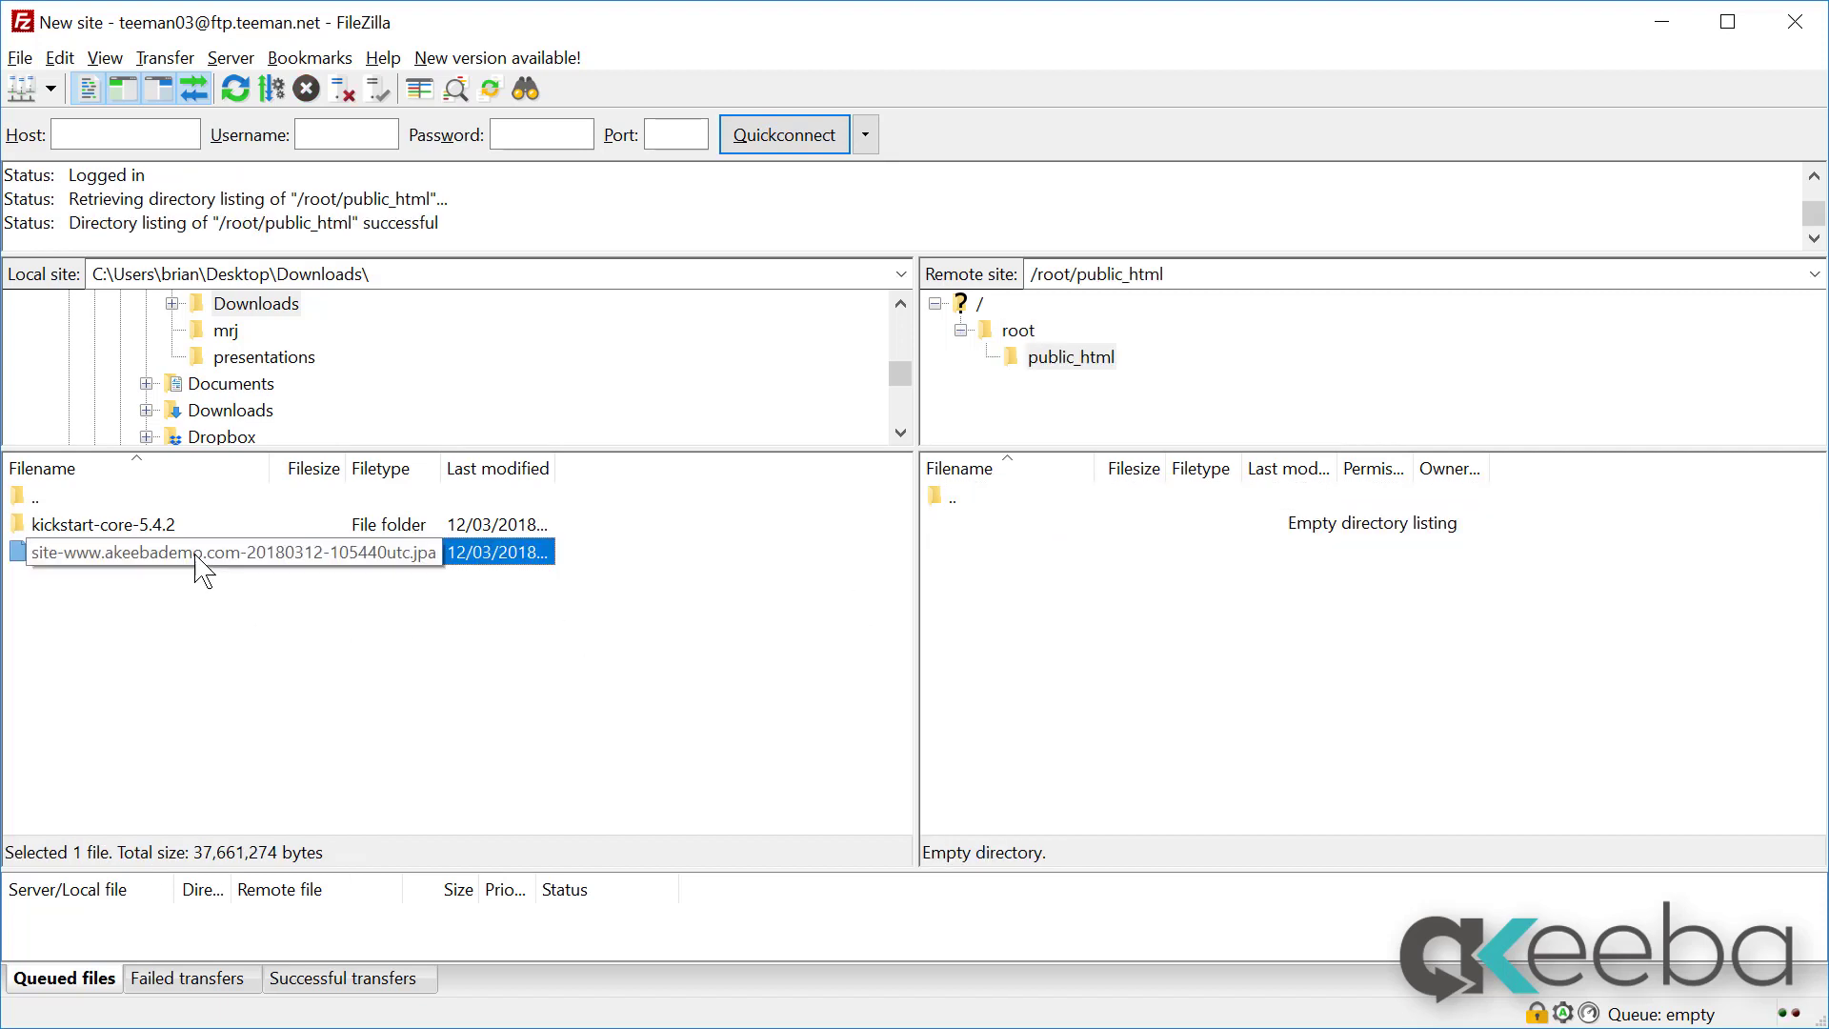
{"action": "left_click_drag", "start_coordinate": [200, 560], "coordinate": [1116, 650]}
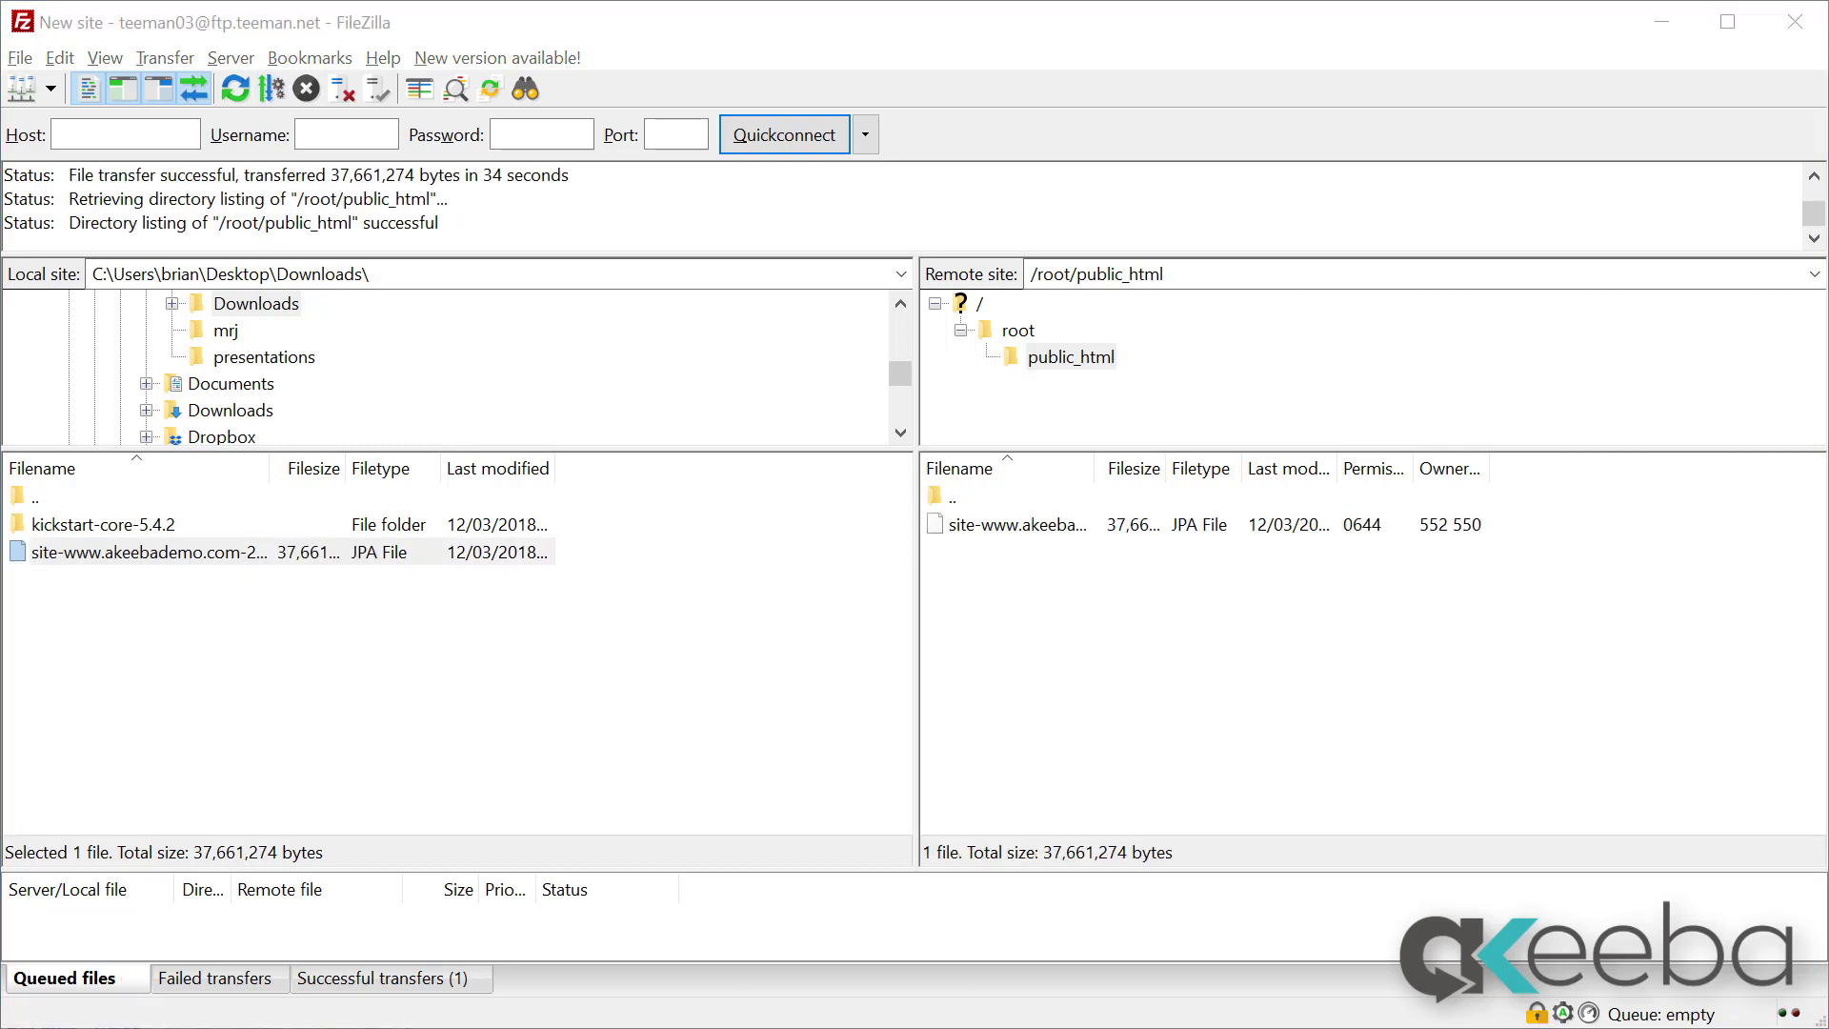
Step: Upload kickstart.php from the kickstart-core-5.4.2 folder into remote public_html
{"action": "double_click", "coordinate": [162, 529]}
{"action": "scroll", "coordinate": [184, 620], "scroll_direction": "down", "scroll_amount": 4}
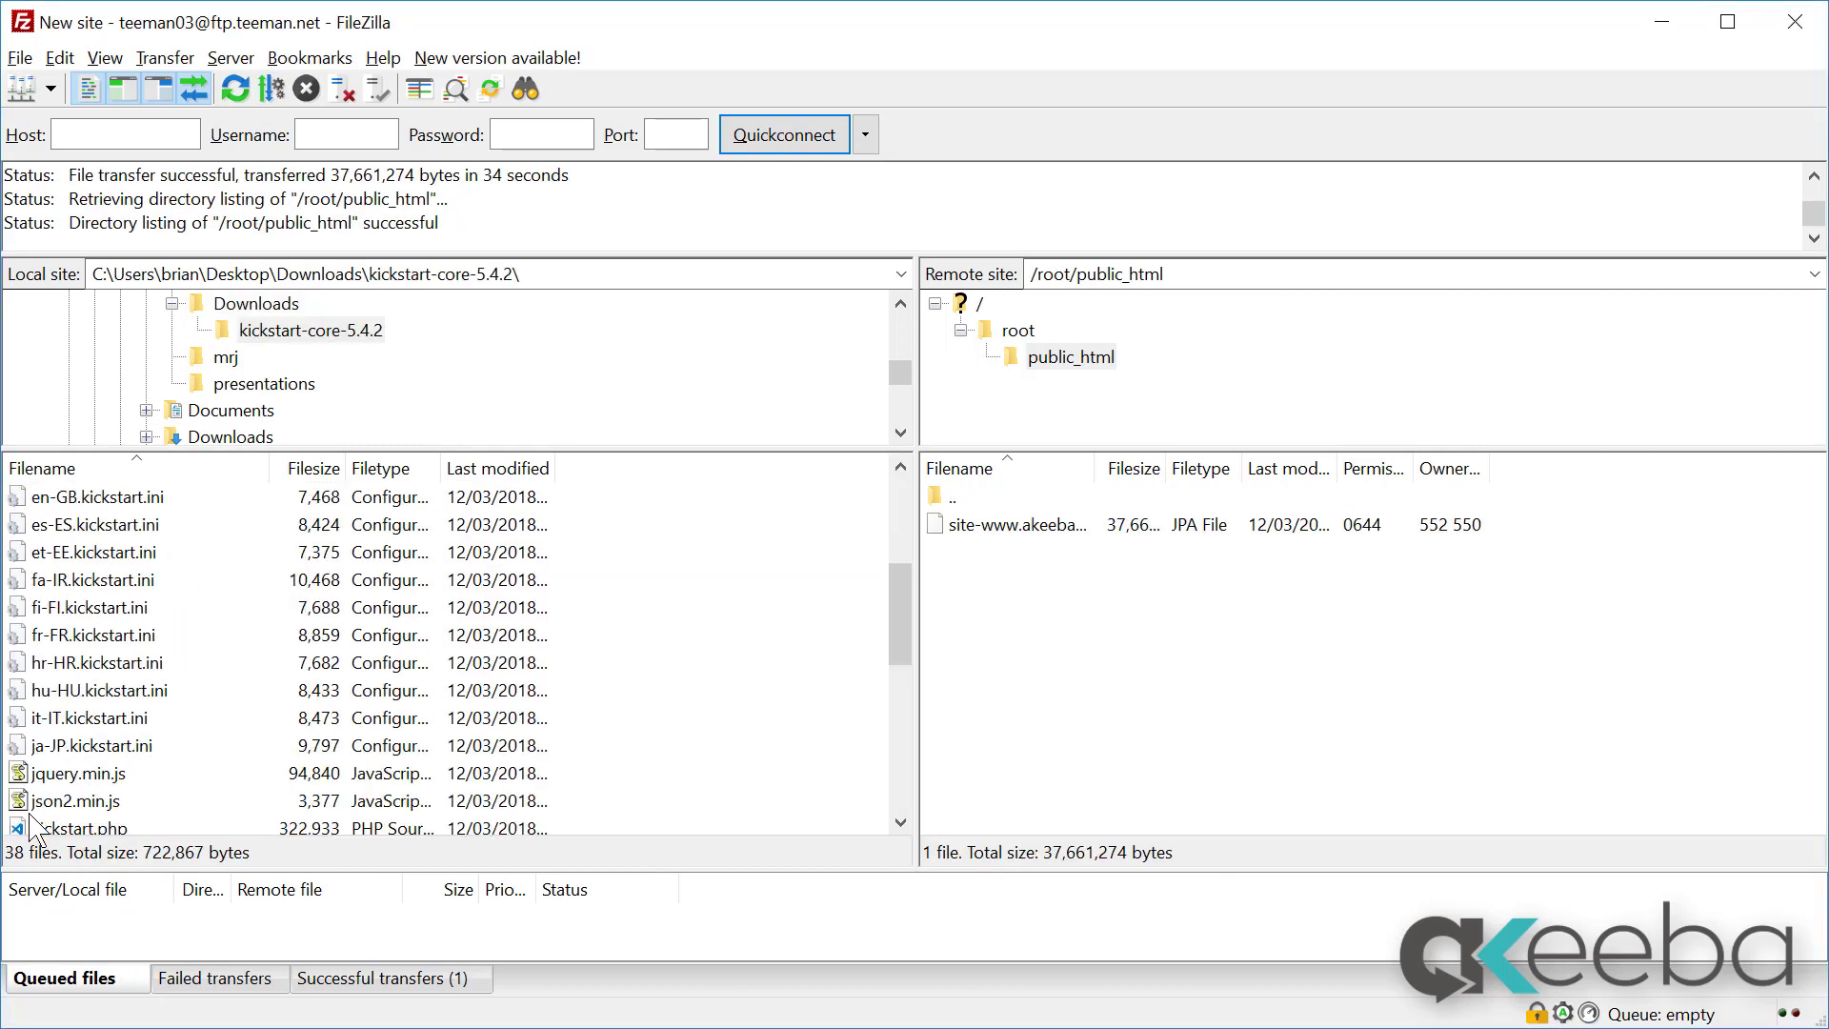
{"action": "scroll", "coordinate": [67, 805], "scroll_direction": "down", "scroll_amount": 1}
{"action": "left_click_drag", "start_coordinate": [70, 774], "coordinate": [1302, 746]}
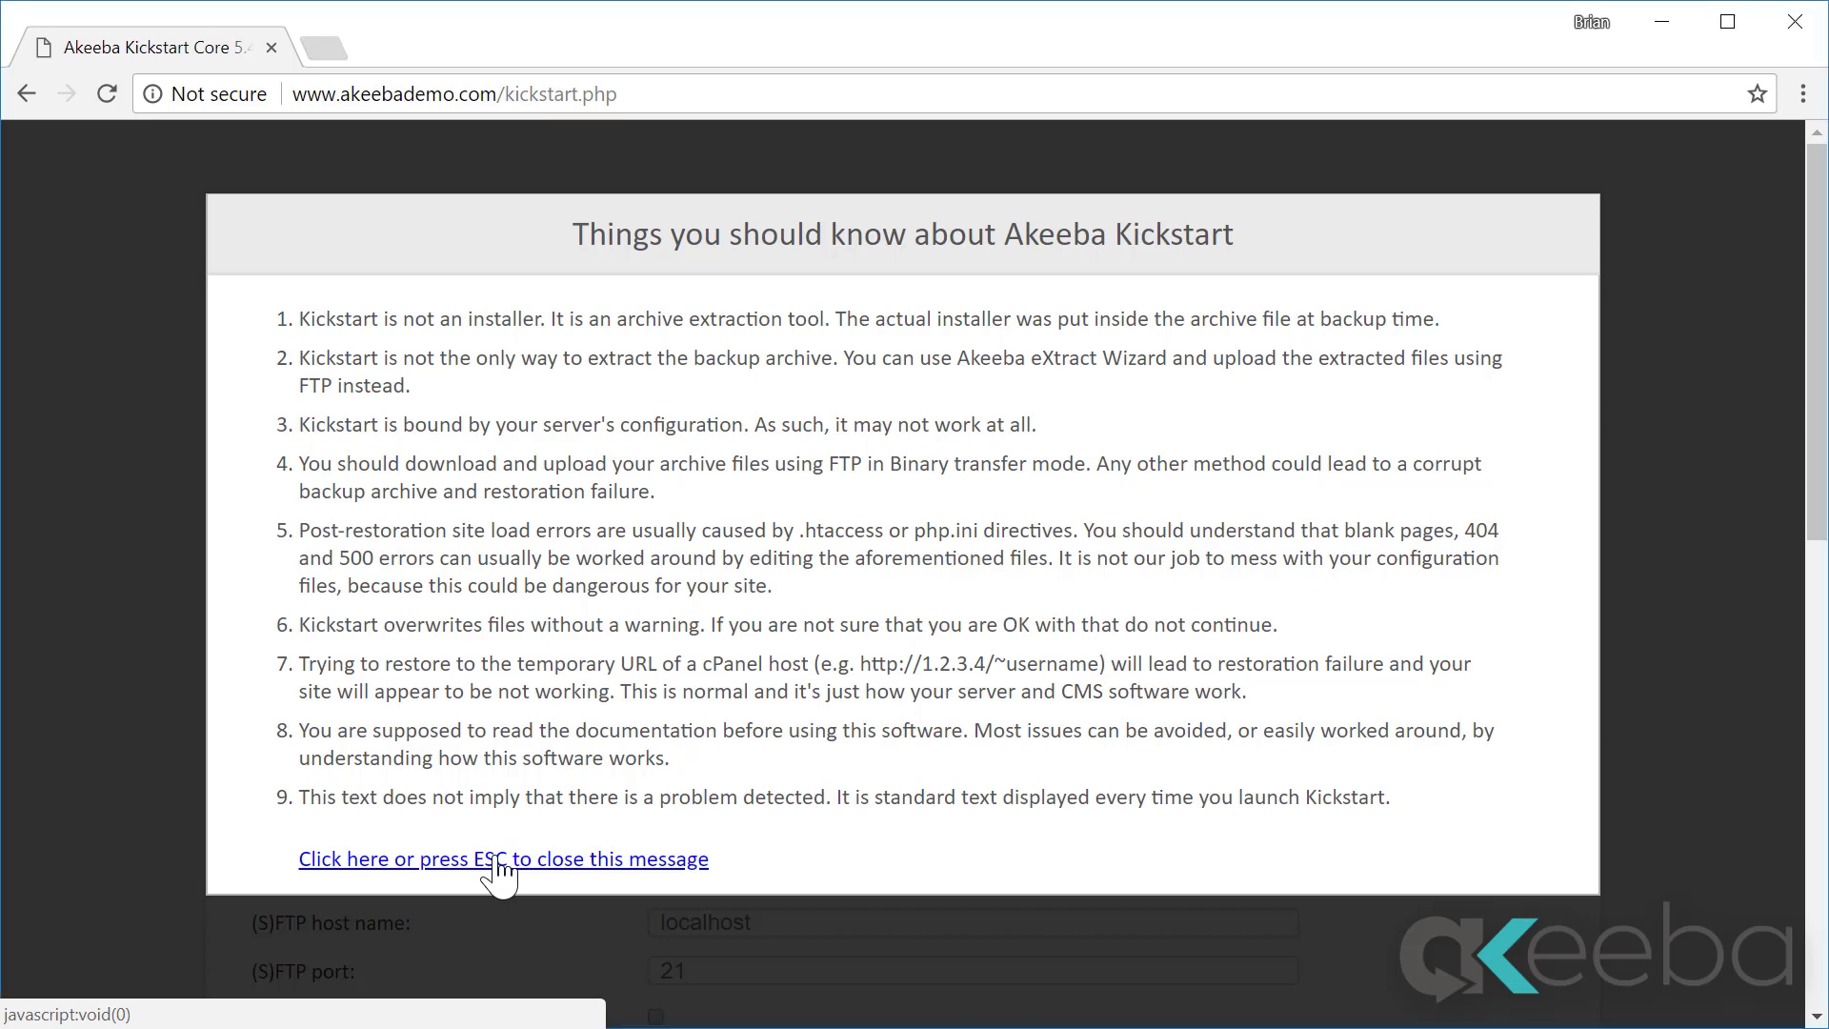
Step: Dismiss the Kickstart notice, extract the backup archive, and run the ANGIE installer
{"action": "left_click", "coordinate": [497, 862]}
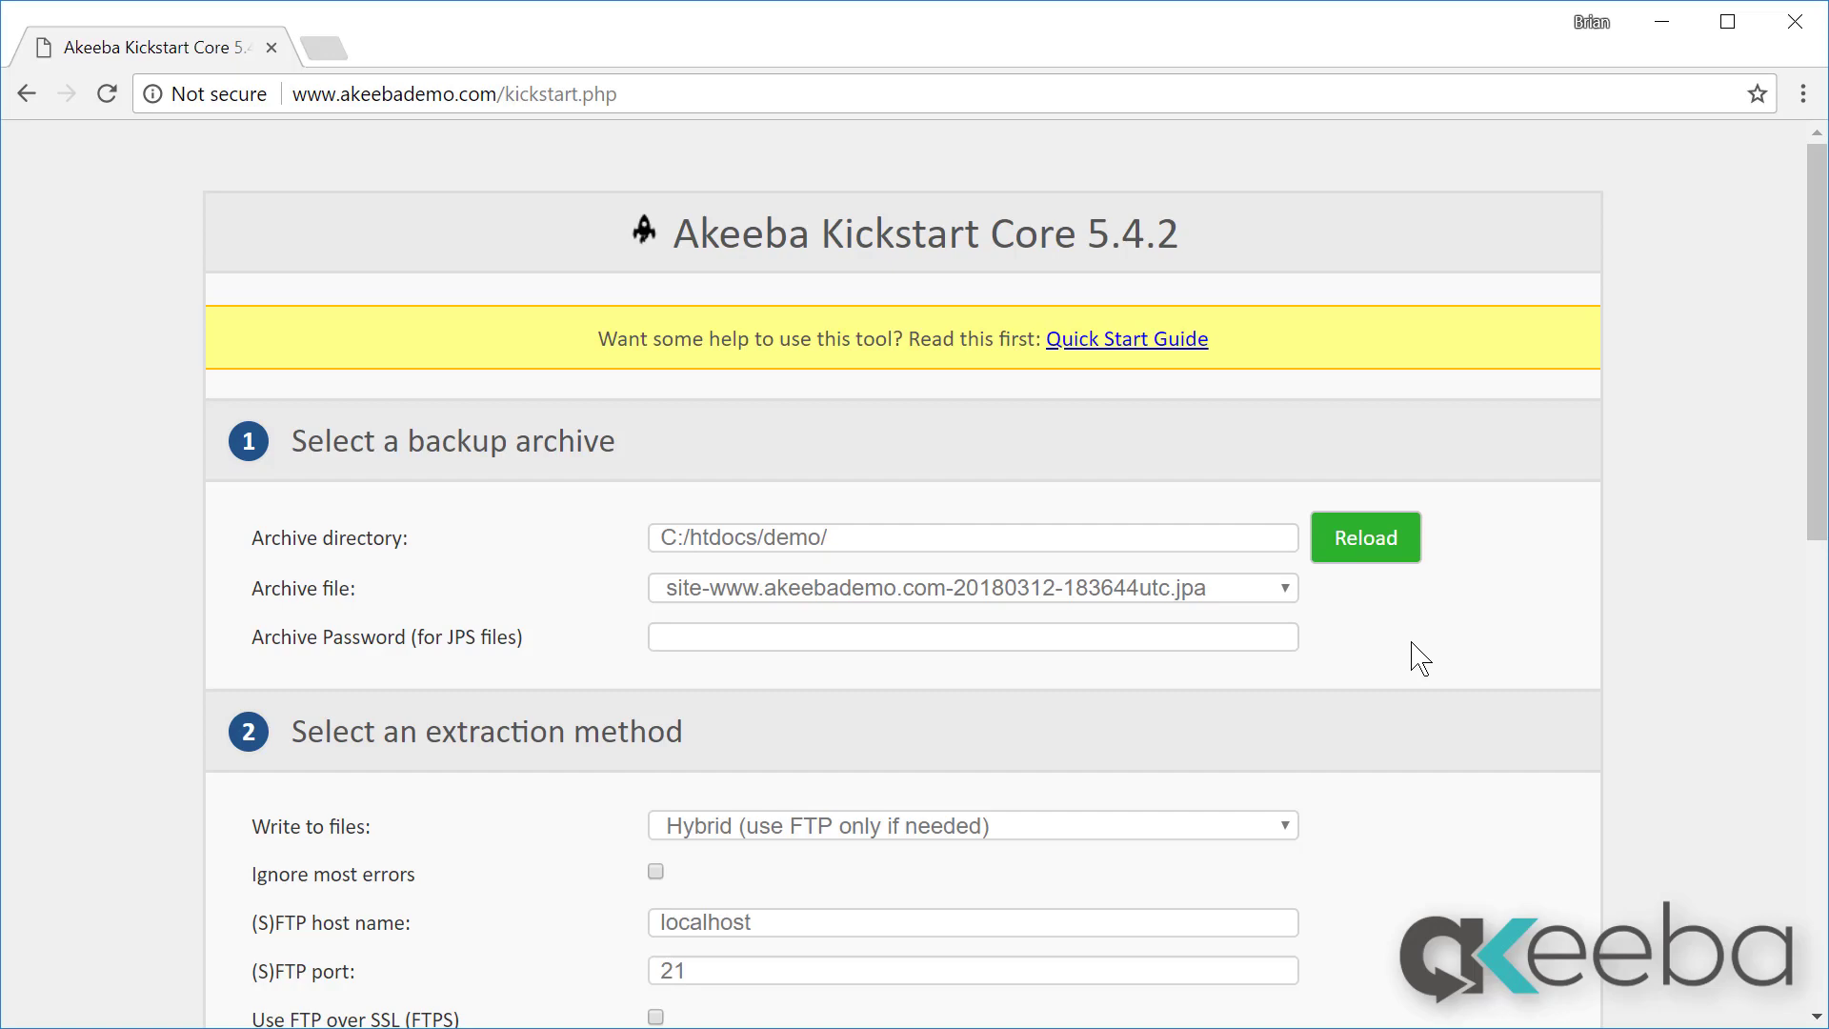
{"action": "scroll", "coordinate": [1414, 664], "scroll_direction": "down", "scroll_amount": 10}
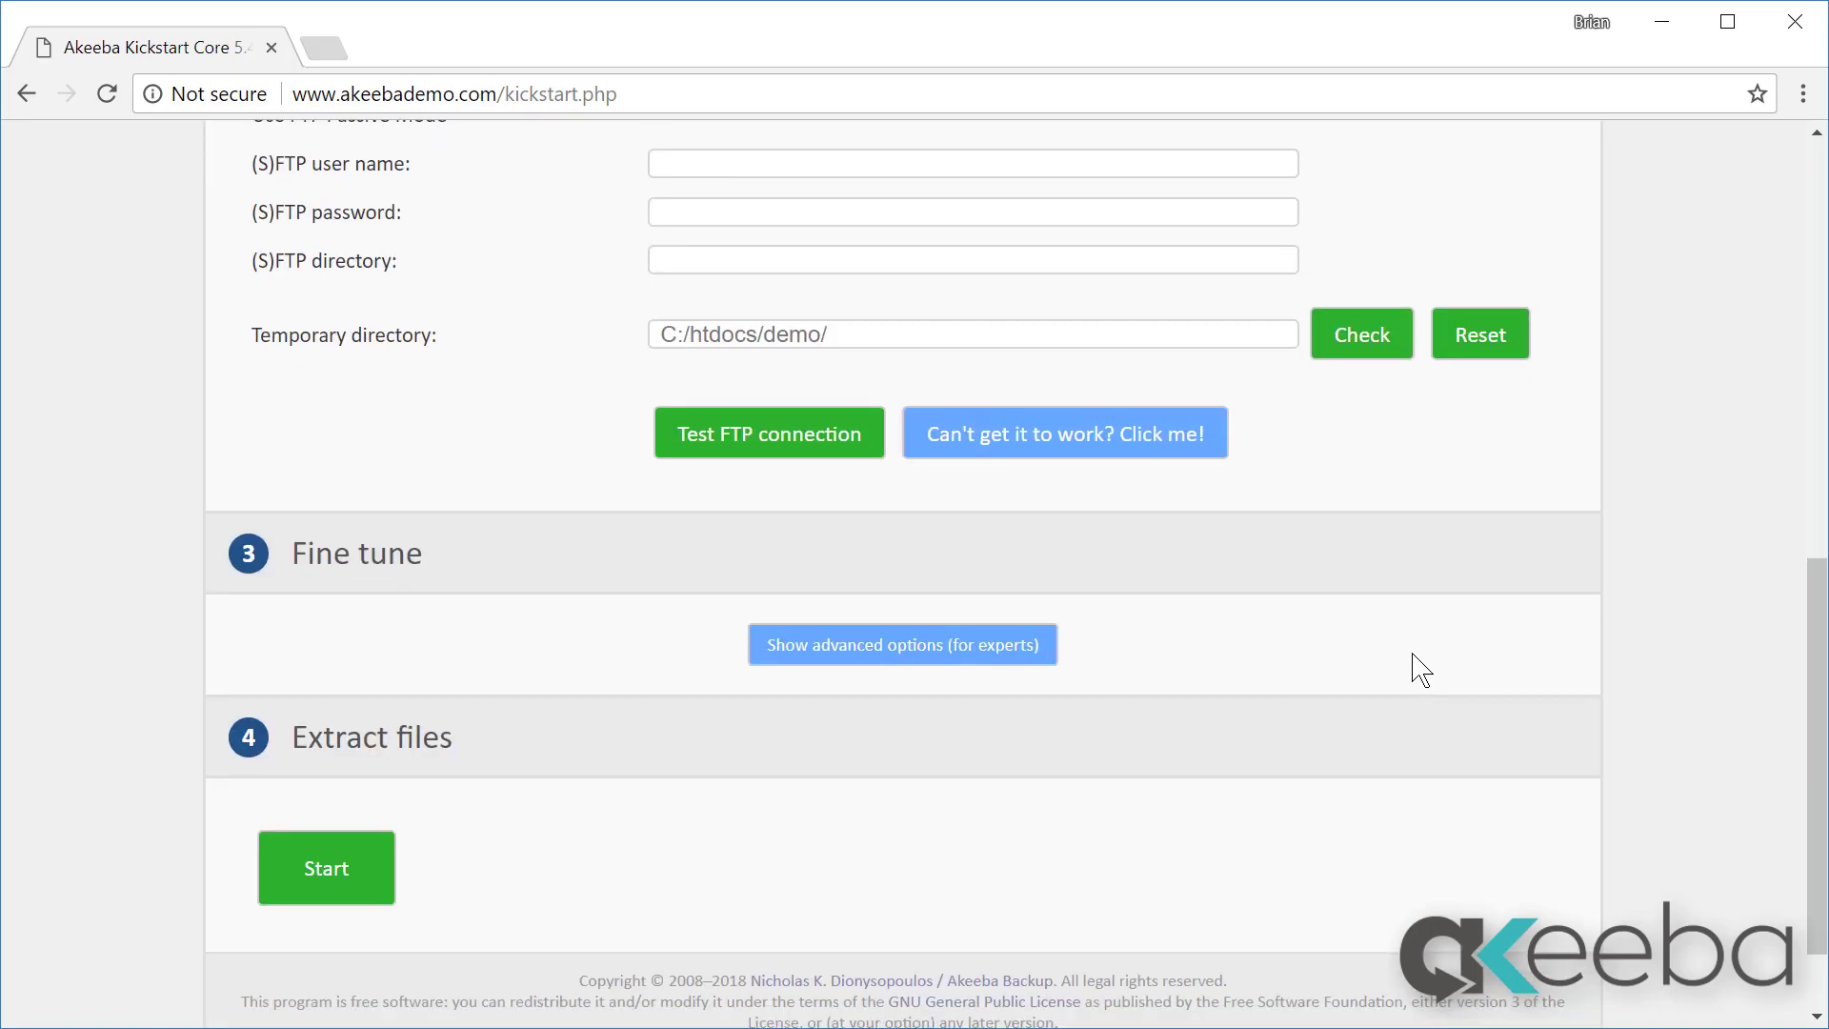
{"action": "left_click", "coordinate": [329, 868]}
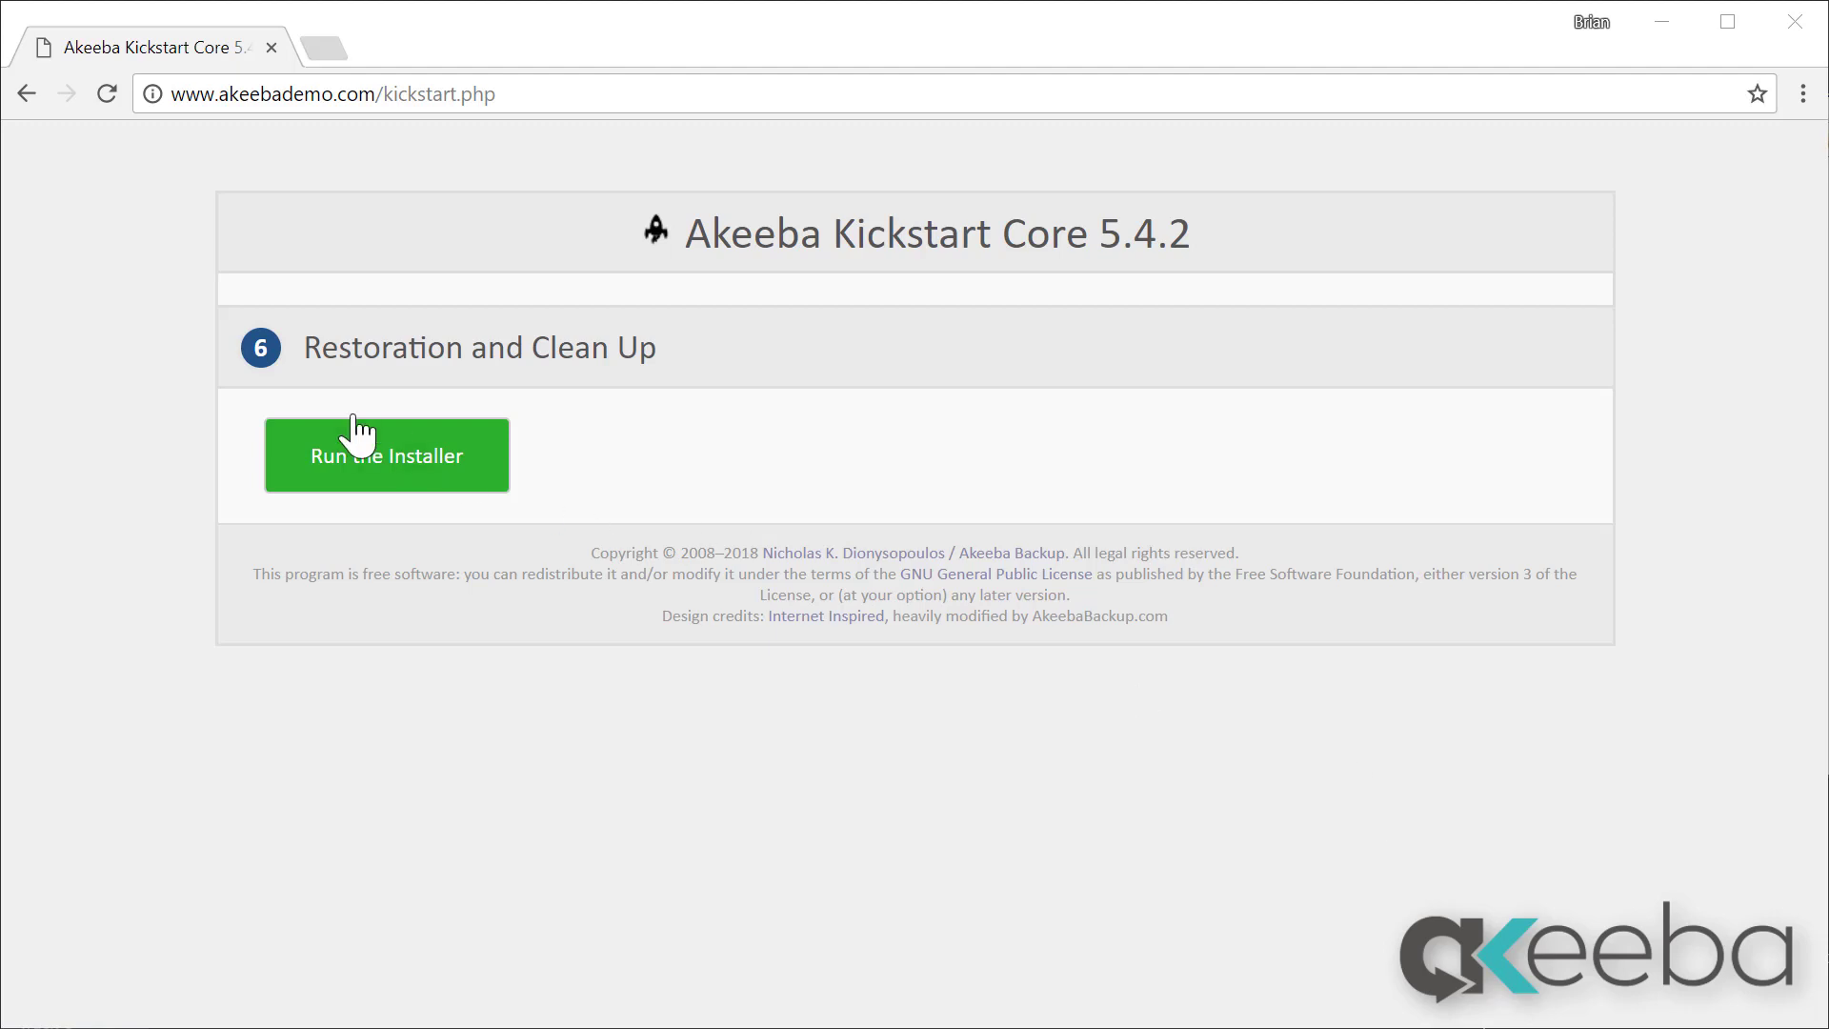
{"action": "left_click", "coordinate": [372, 469]}
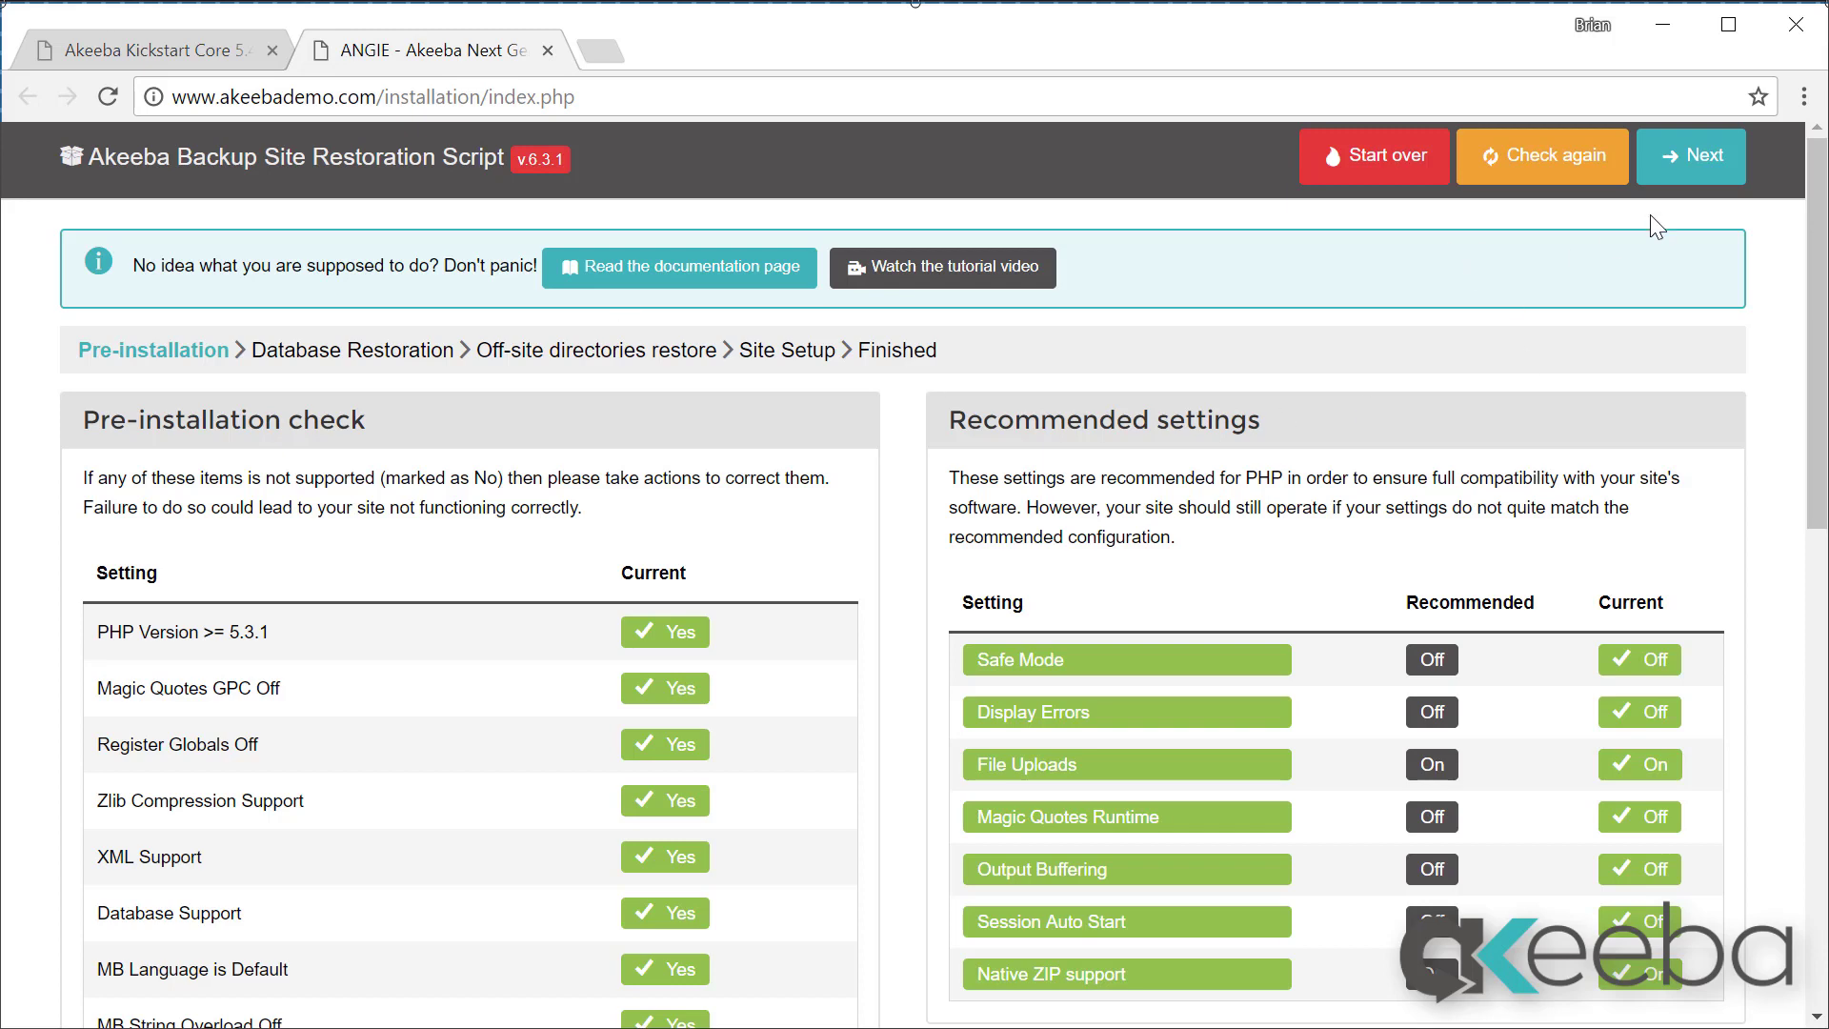
Step: Pass the pre-installation check and restore the main site database and the phpbb database
{"action": "left_click", "coordinate": [1686, 164]}
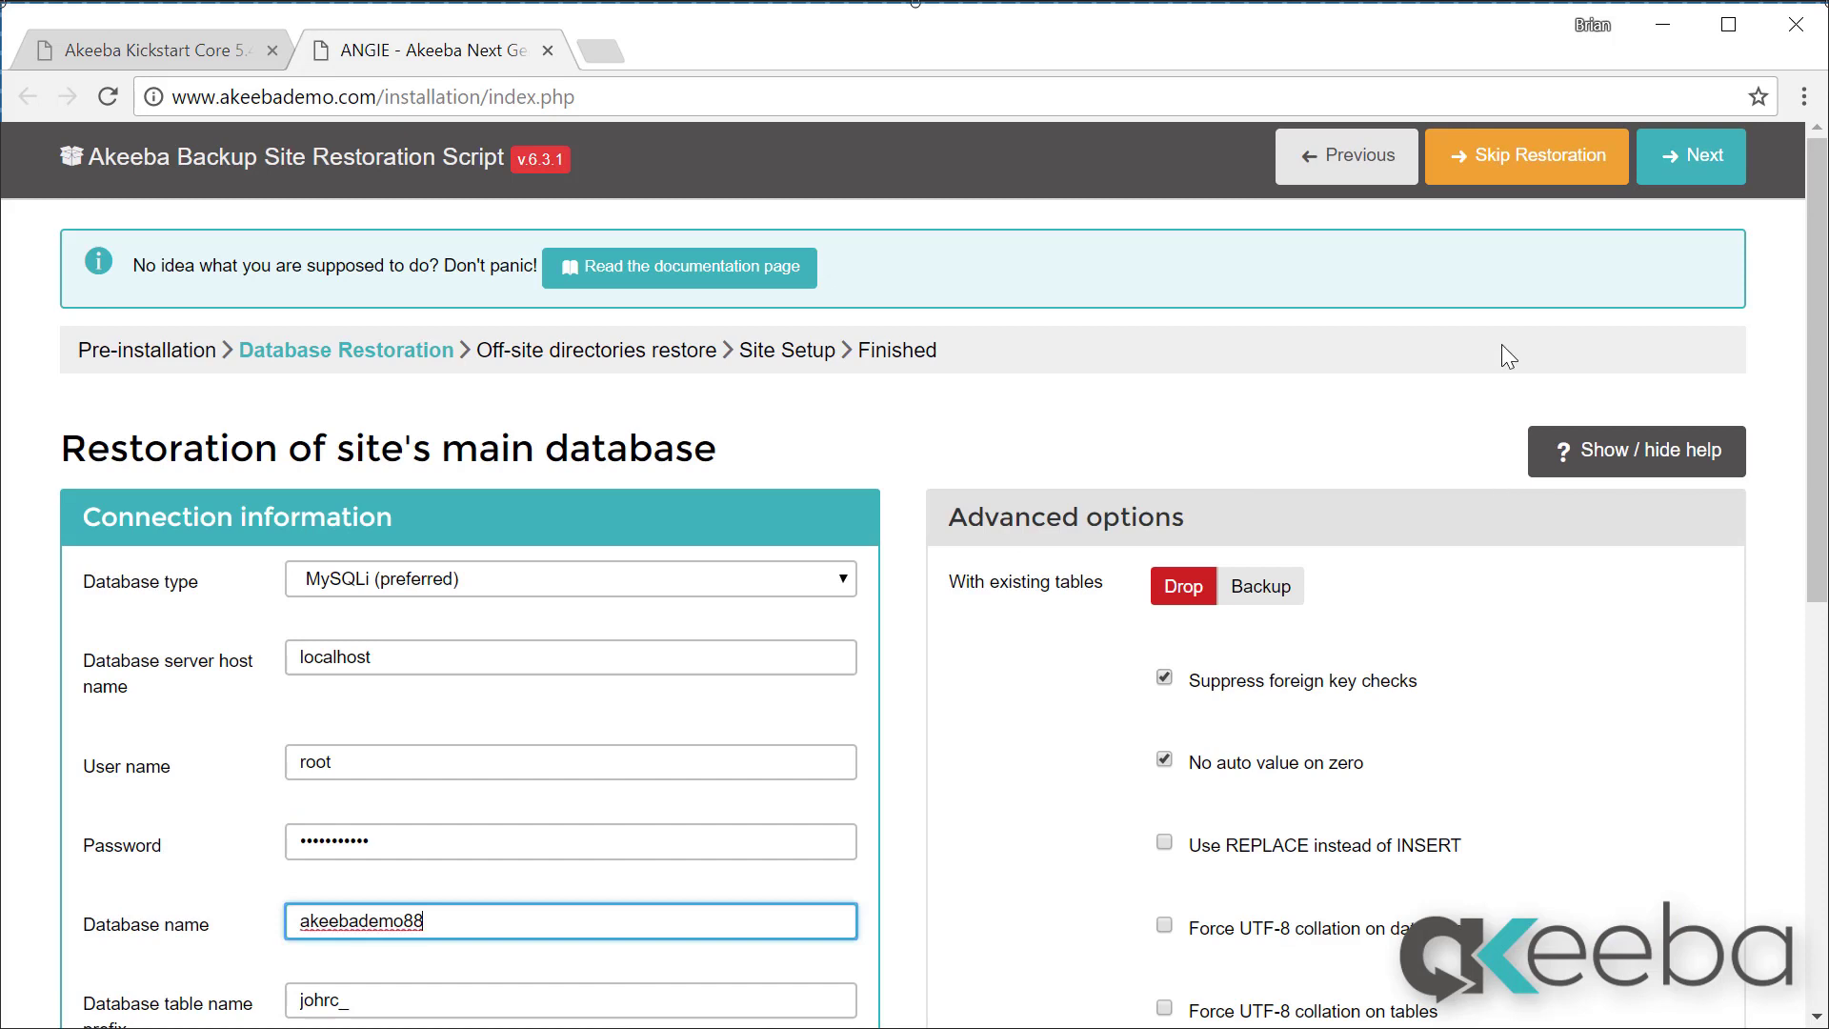
{"action": "left_click", "coordinate": [1685, 173]}
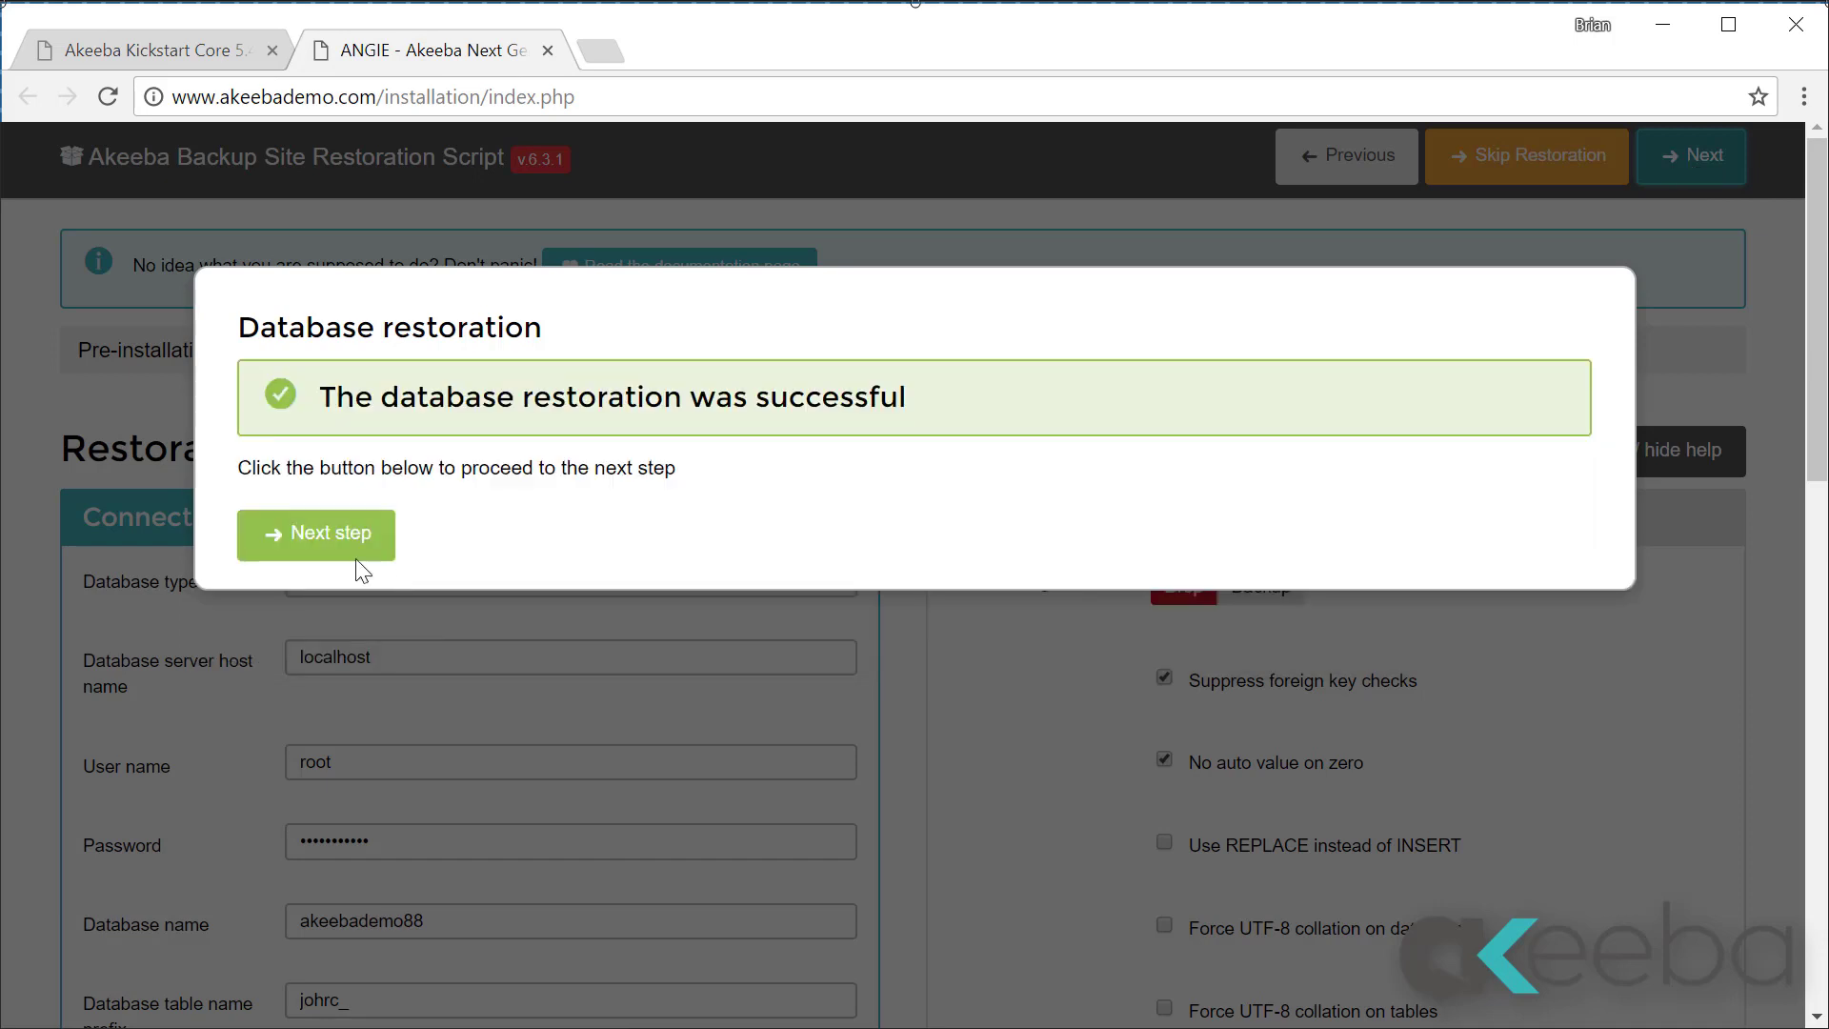
{"action": "left_click", "coordinate": [353, 550]}
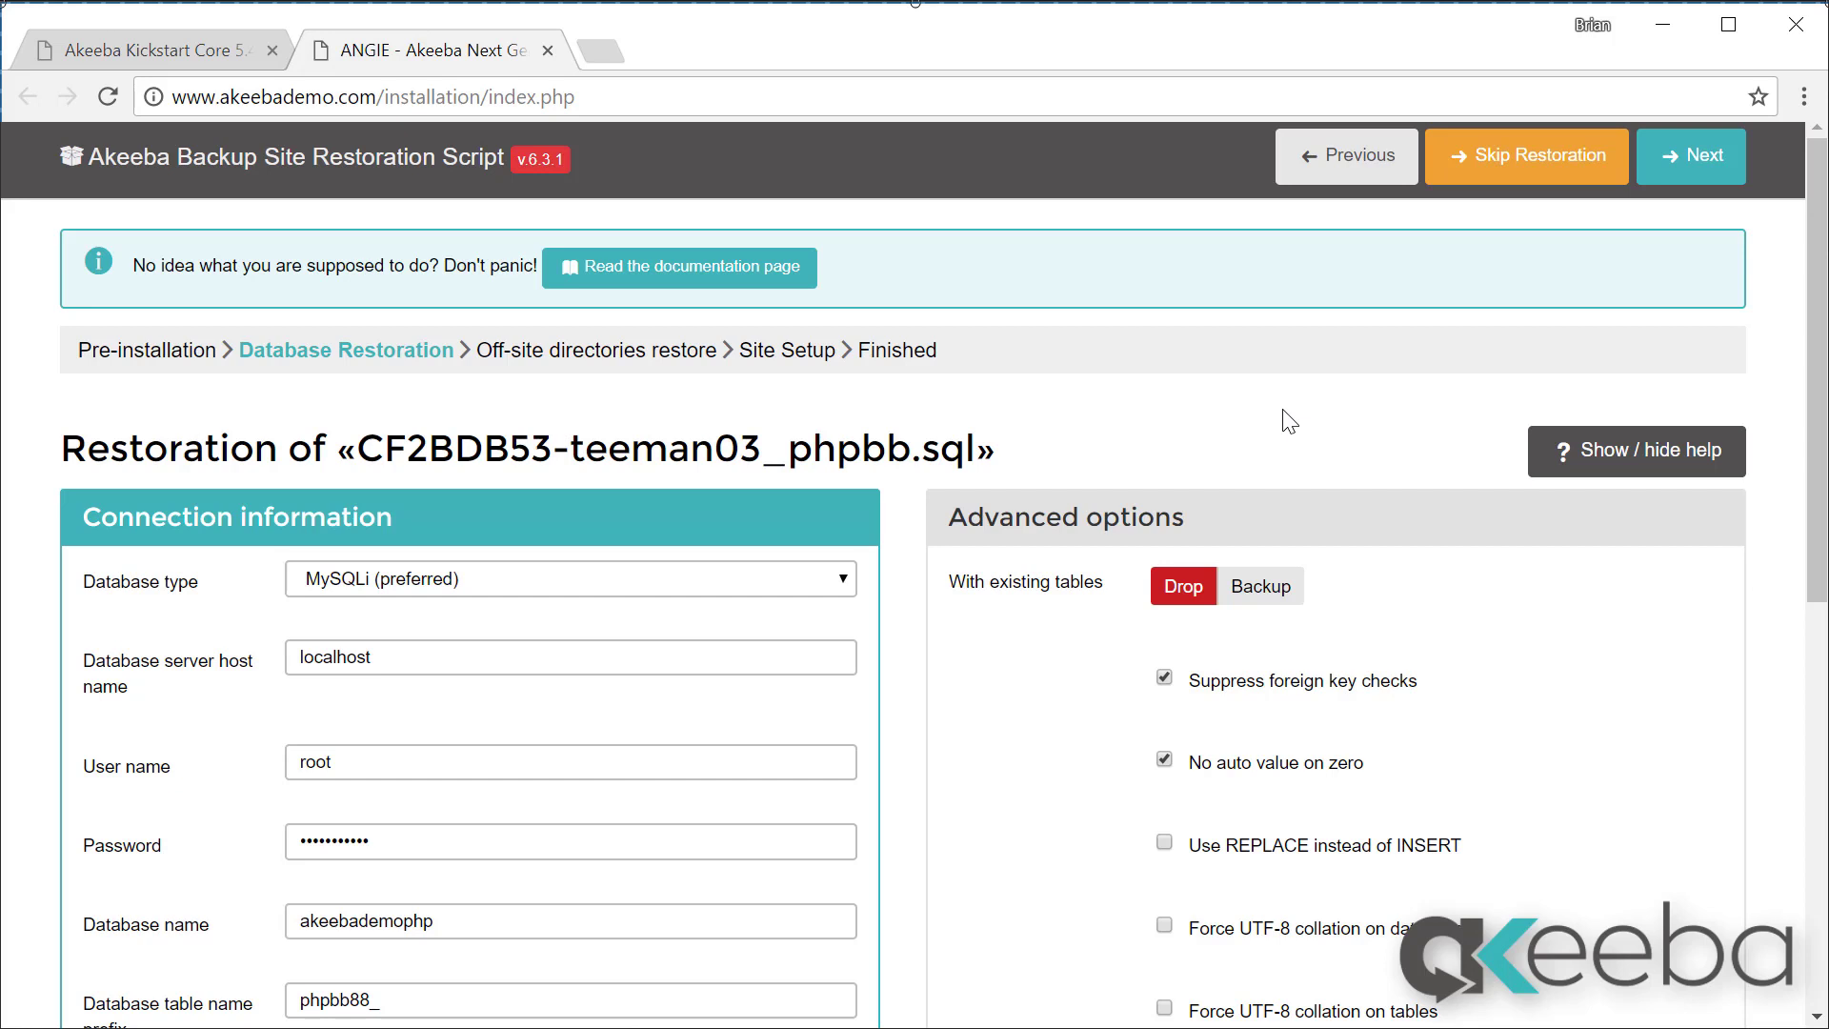
{"action": "left_click", "coordinate": [1676, 155]}
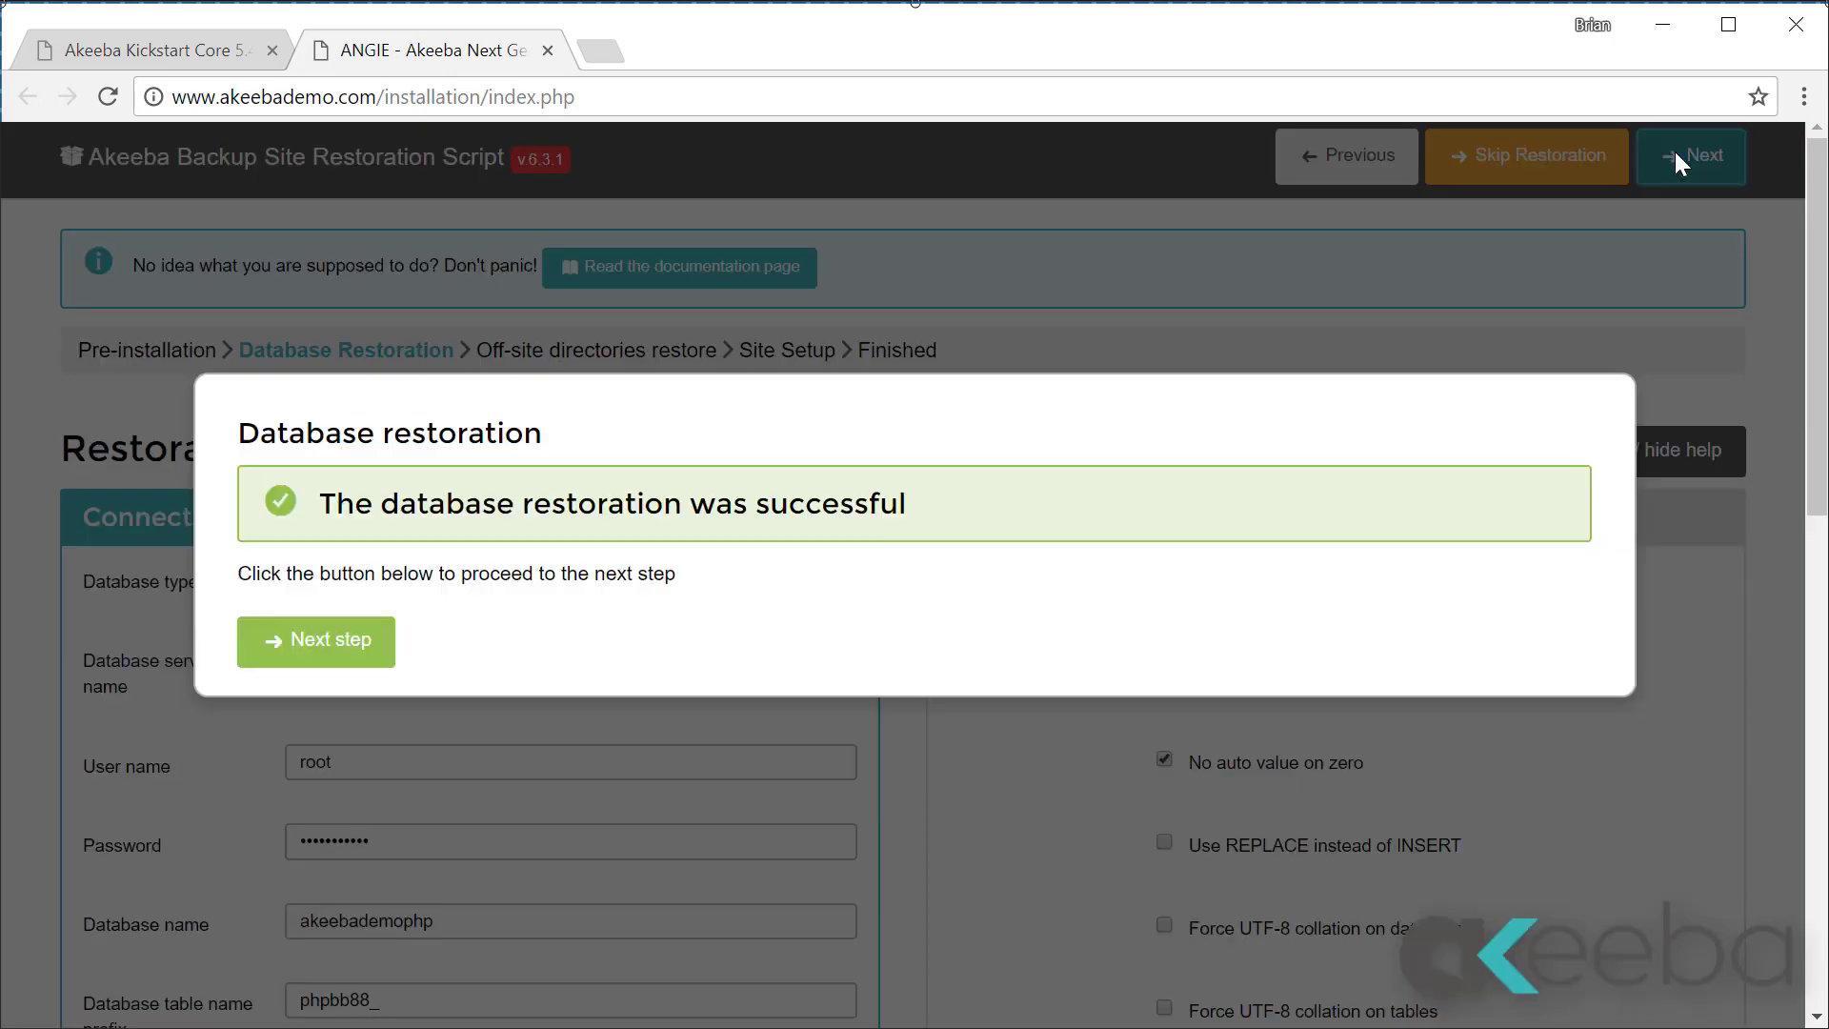
{"action": "left_click", "coordinate": [283, 636]}
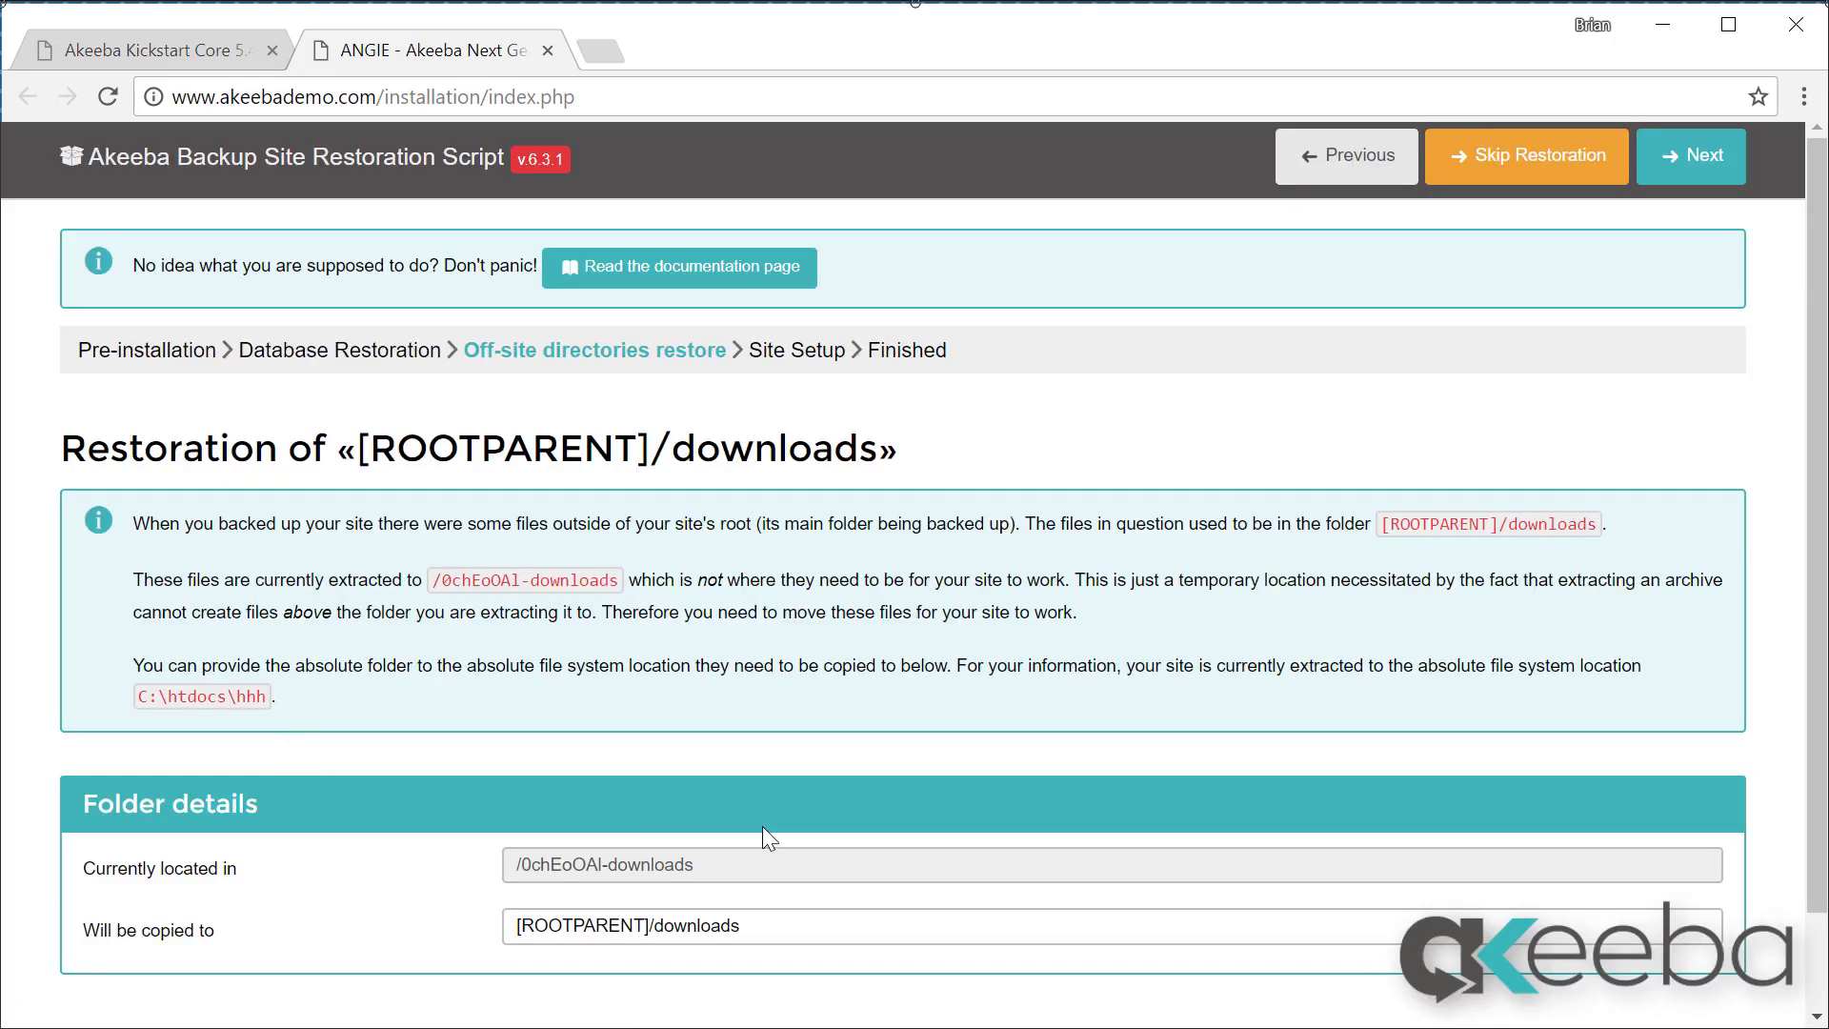
Step: Restore the downloads folder, then the forum folder, to their original locations and continue
{"action": "left_click", "coordinate": [1702, 176]}
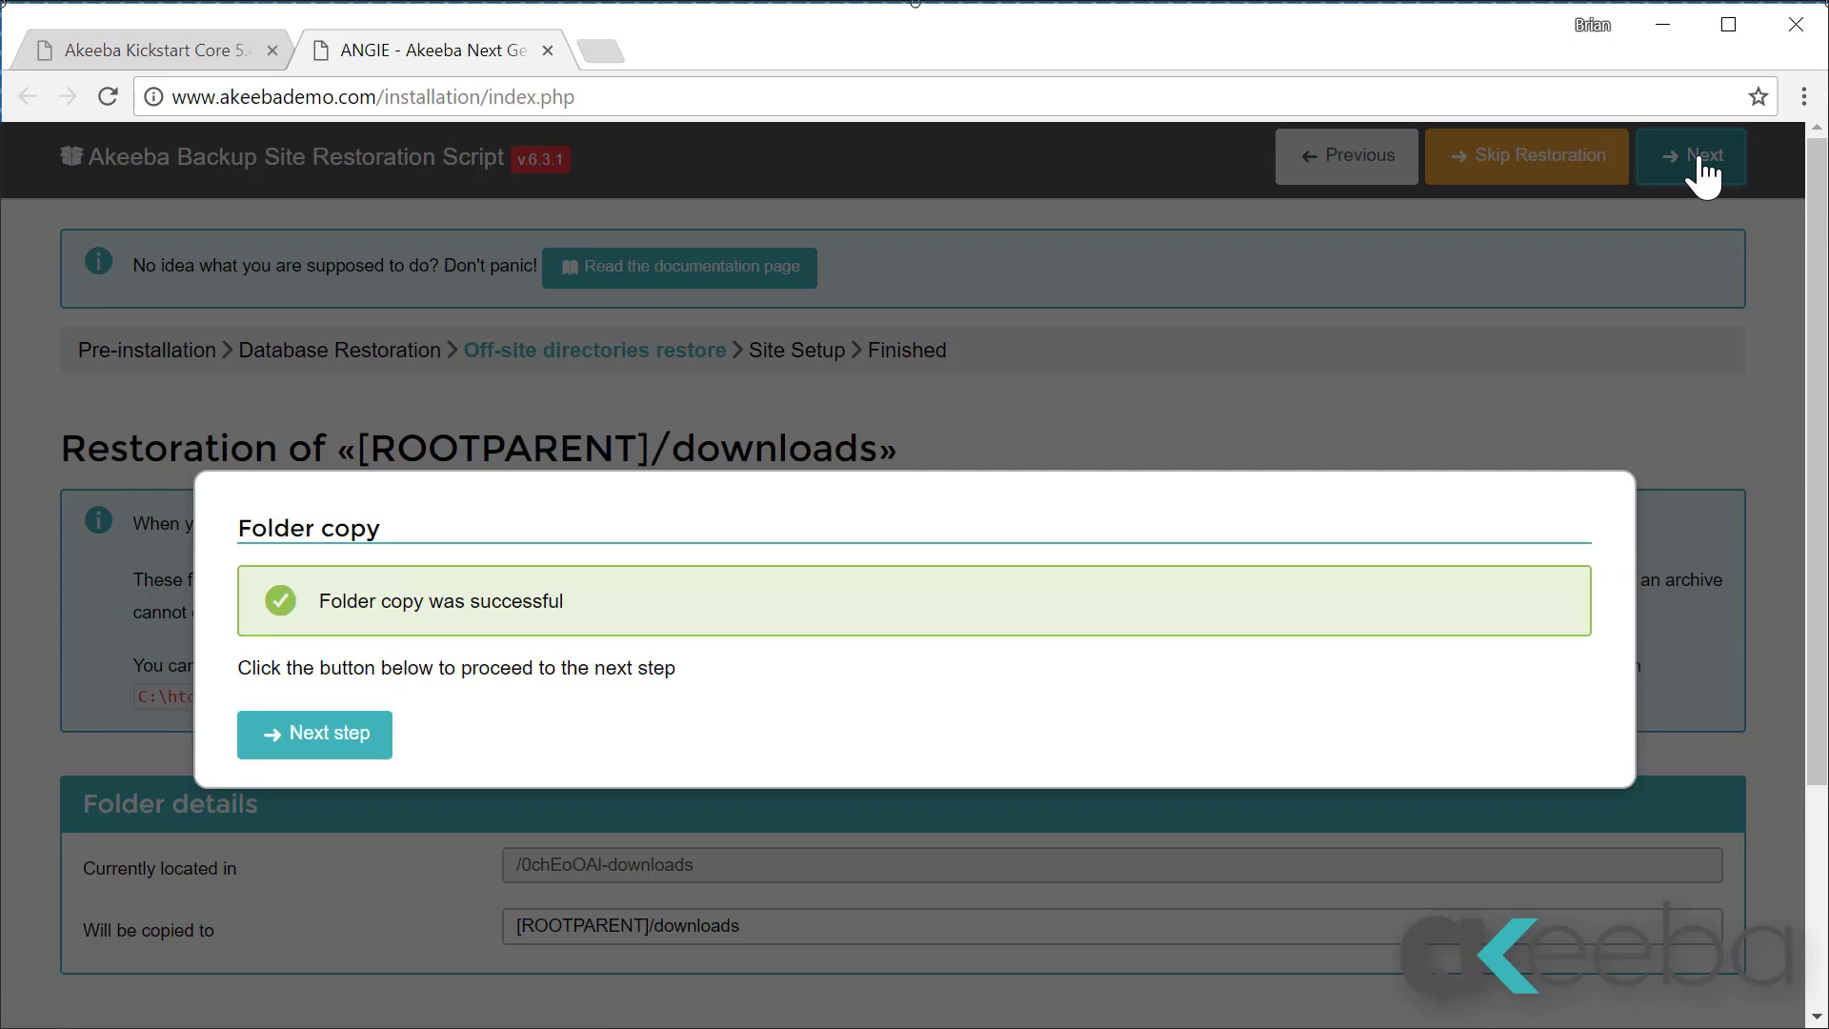
{"action": "left_click", "coordinate": [303, 745]}
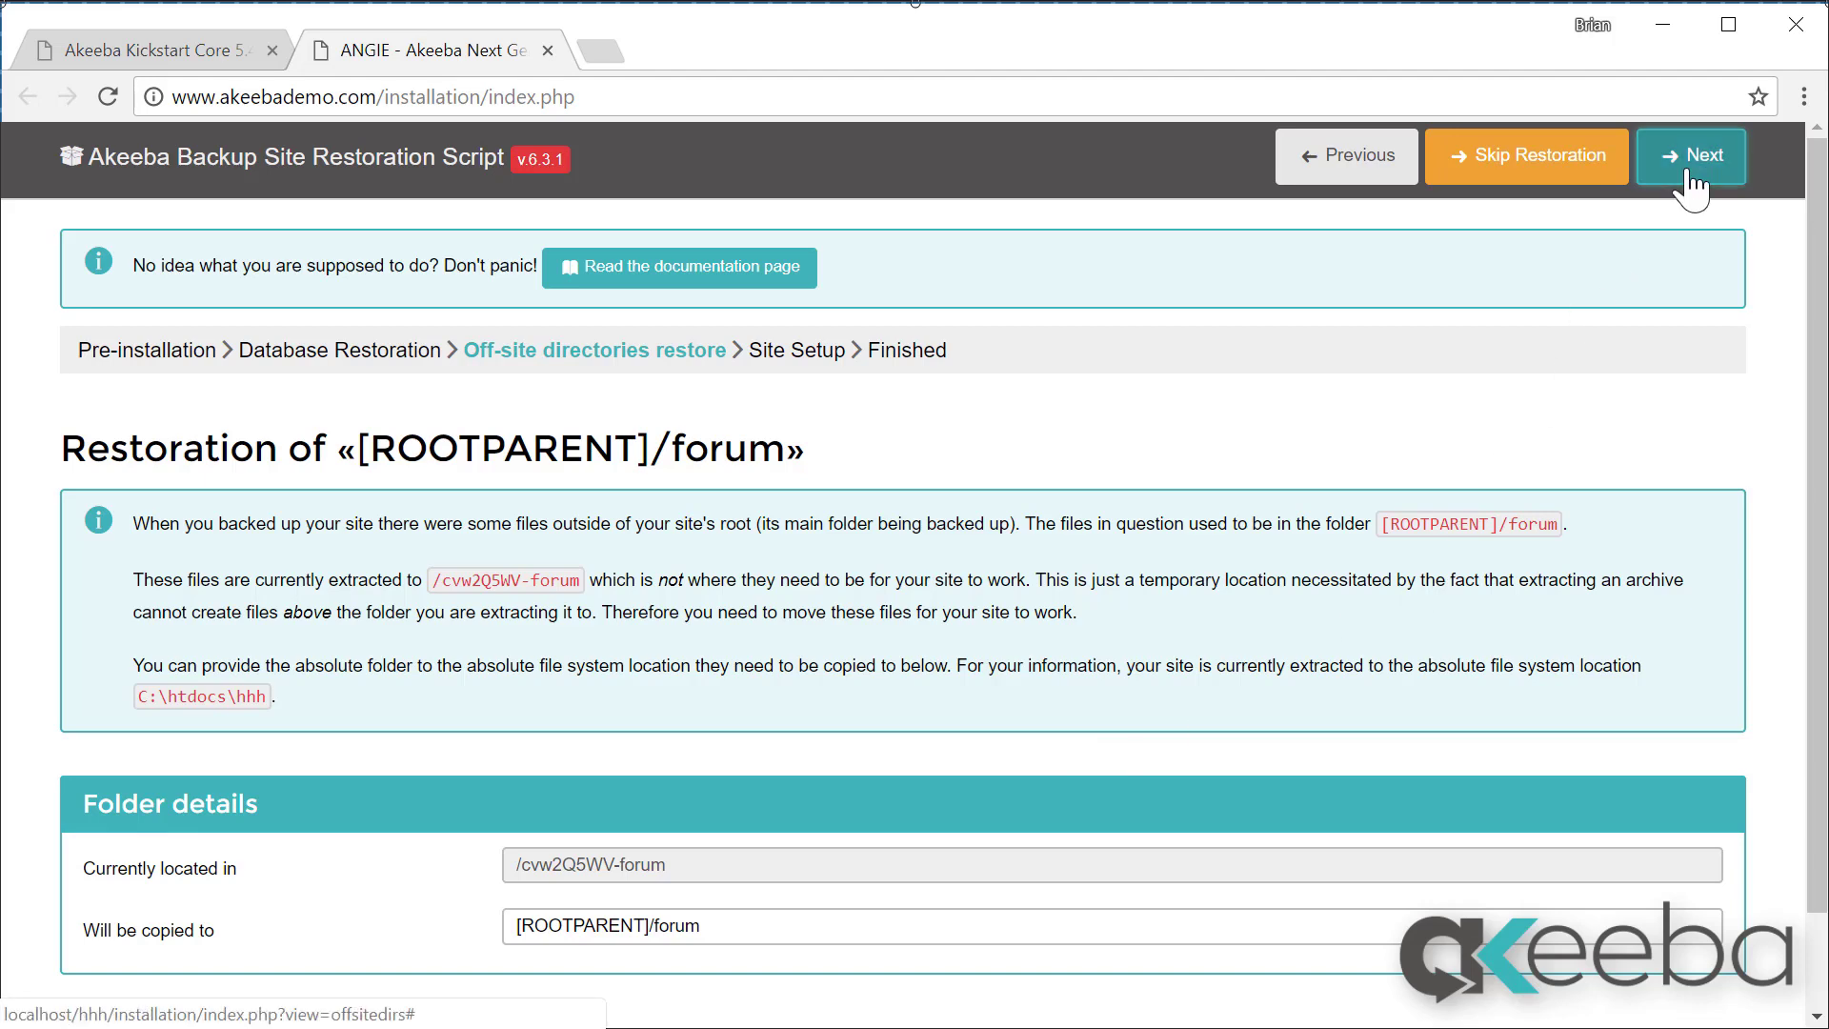
{"action": "left_click", "coordinate": [1690, 181]}
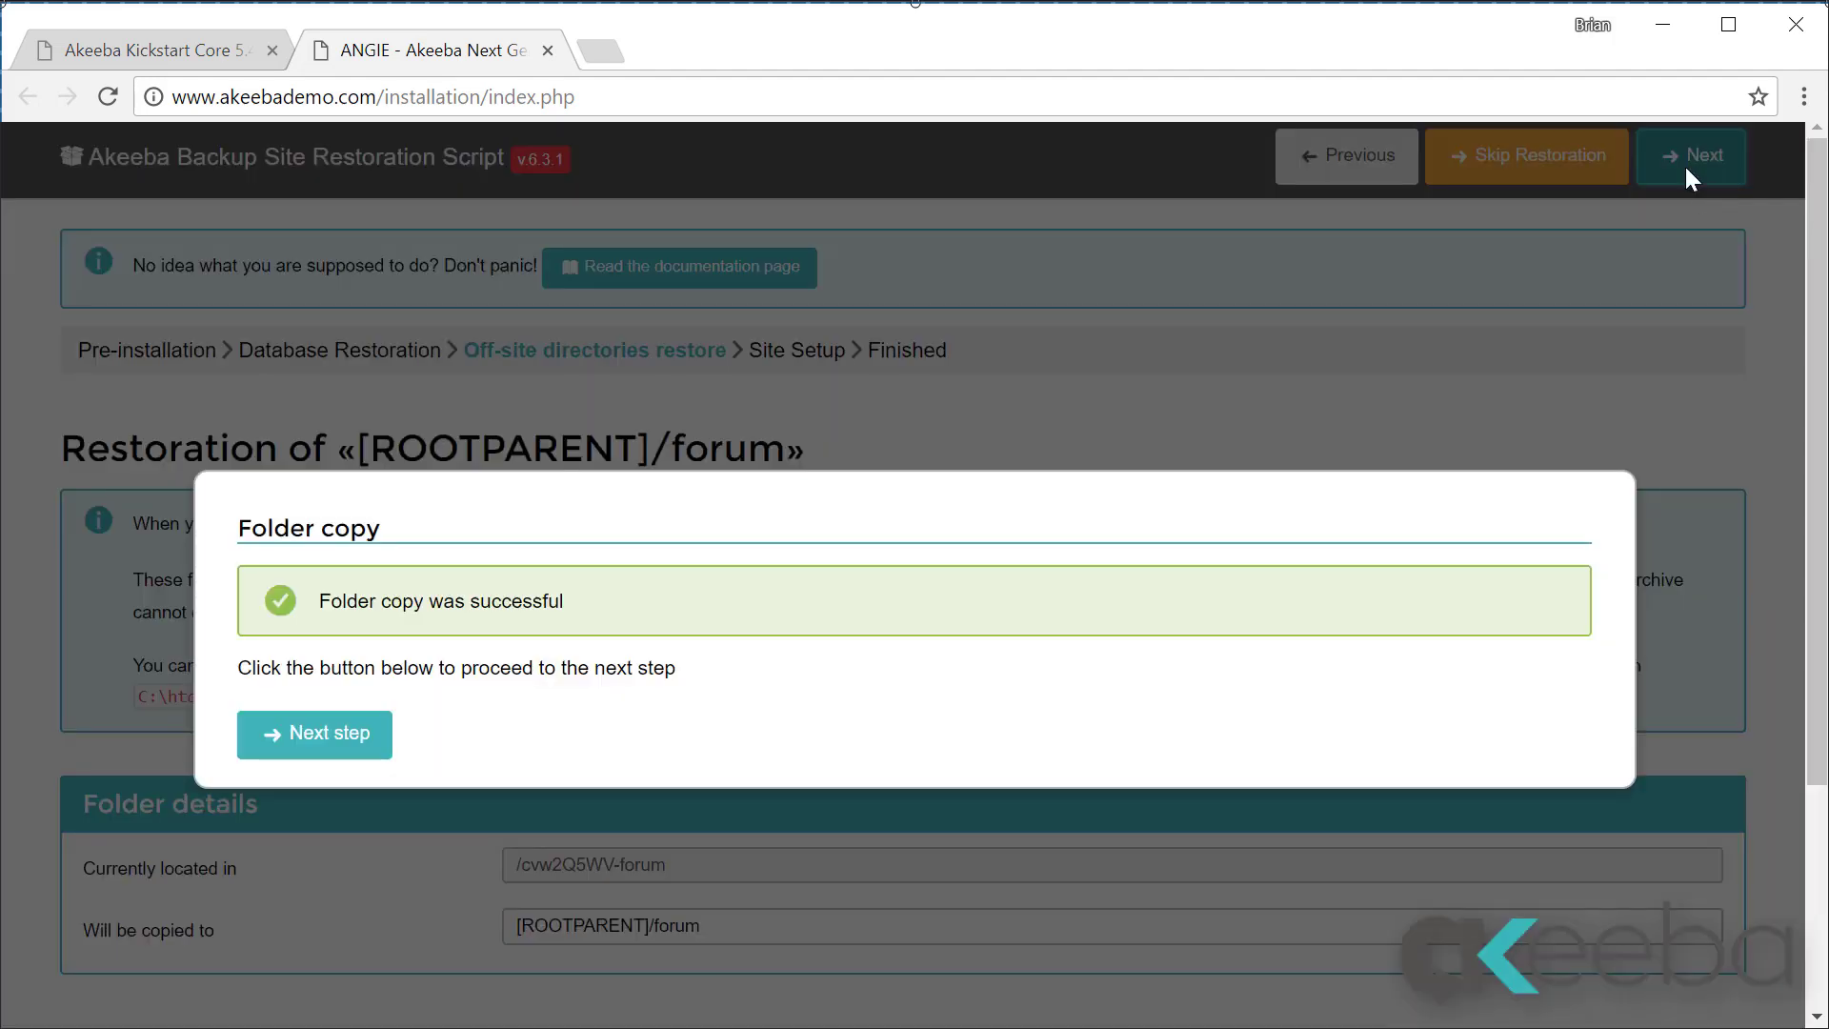
{"action": "left_click", "coordinate": [286, 735]}
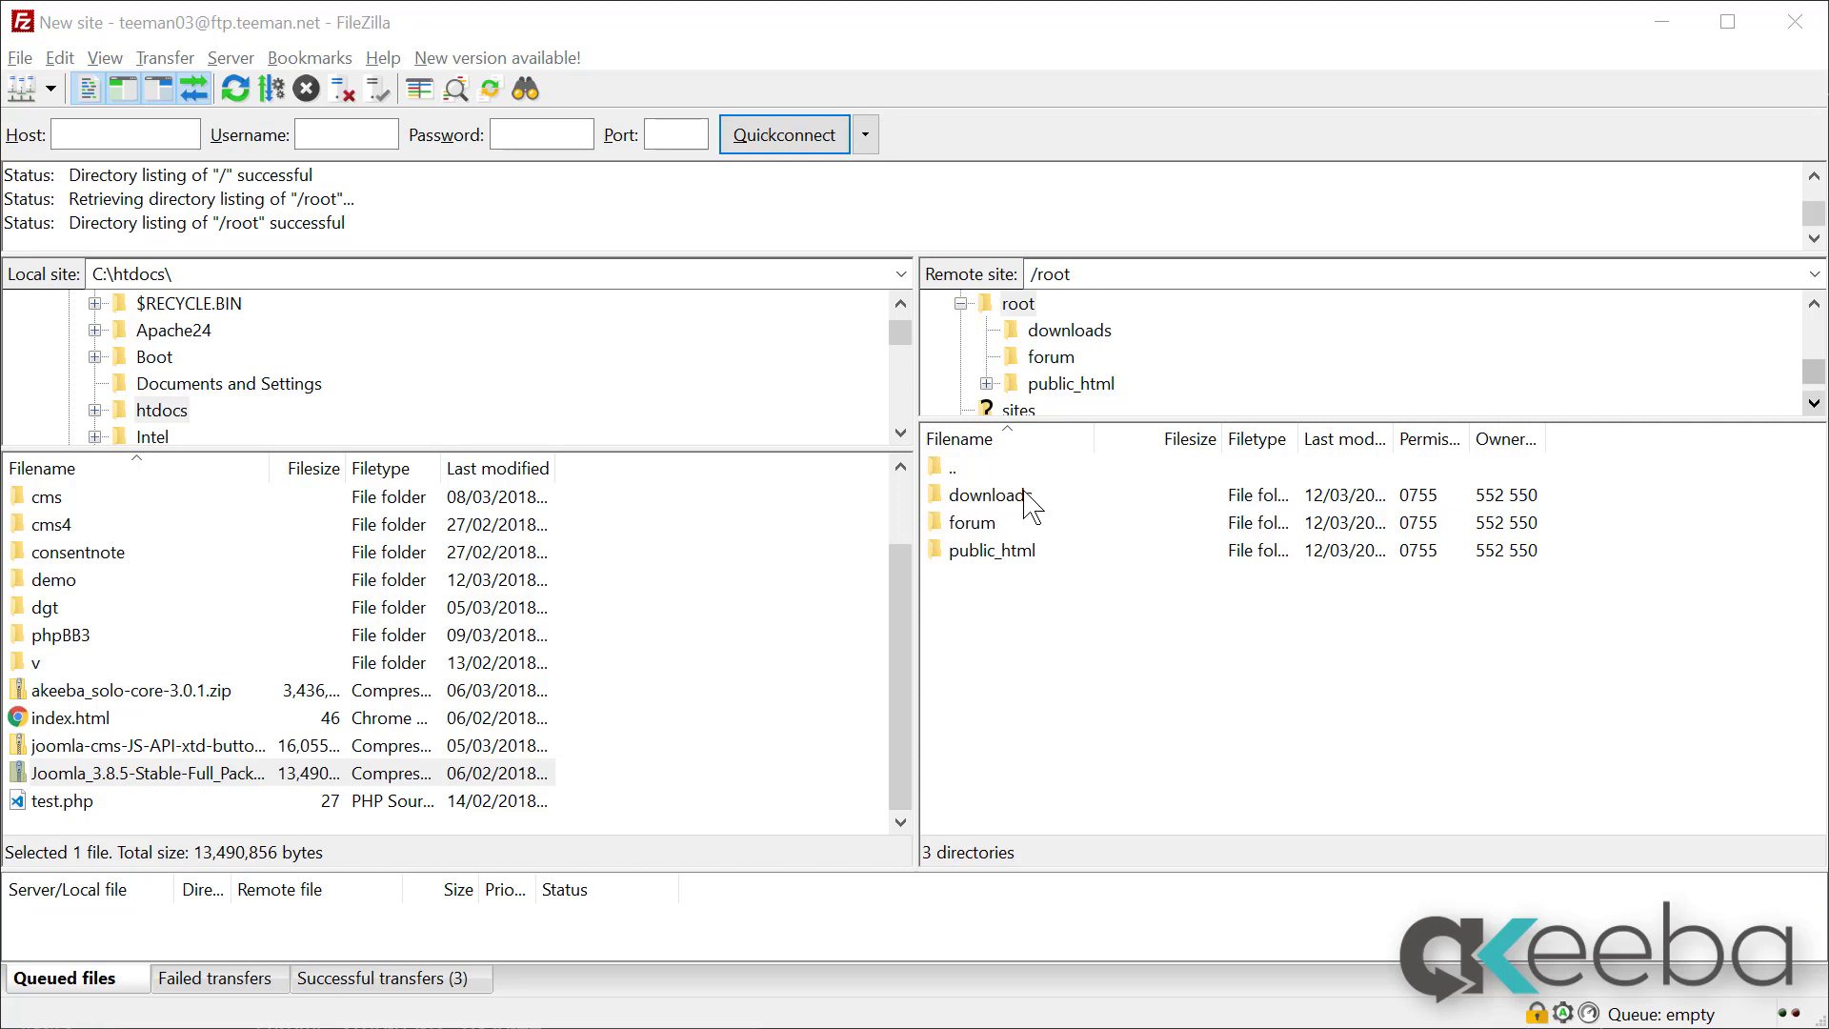
Step: In FileZilla's remote /root folder, open public_html and select the external_files folder
{"action": "double_click", "coordinate": [992, 550]}
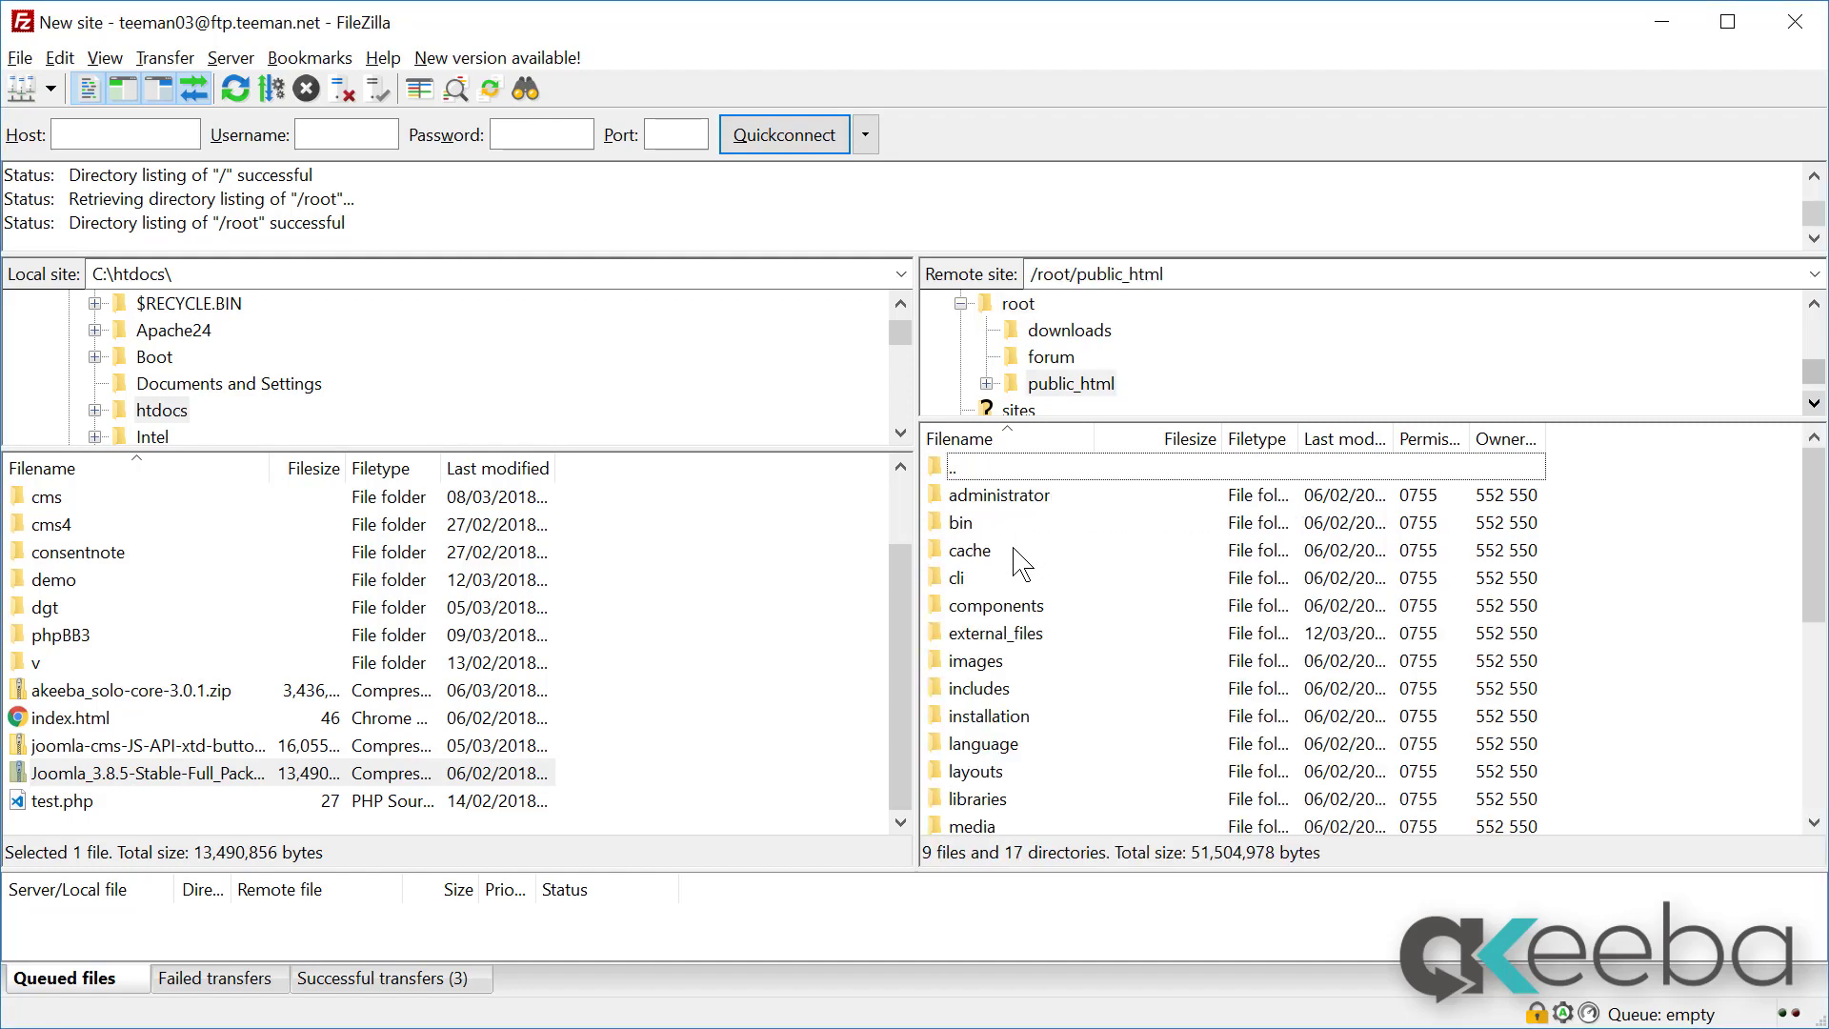
{"action": "left_click", "coordinate": [1038, 639]}
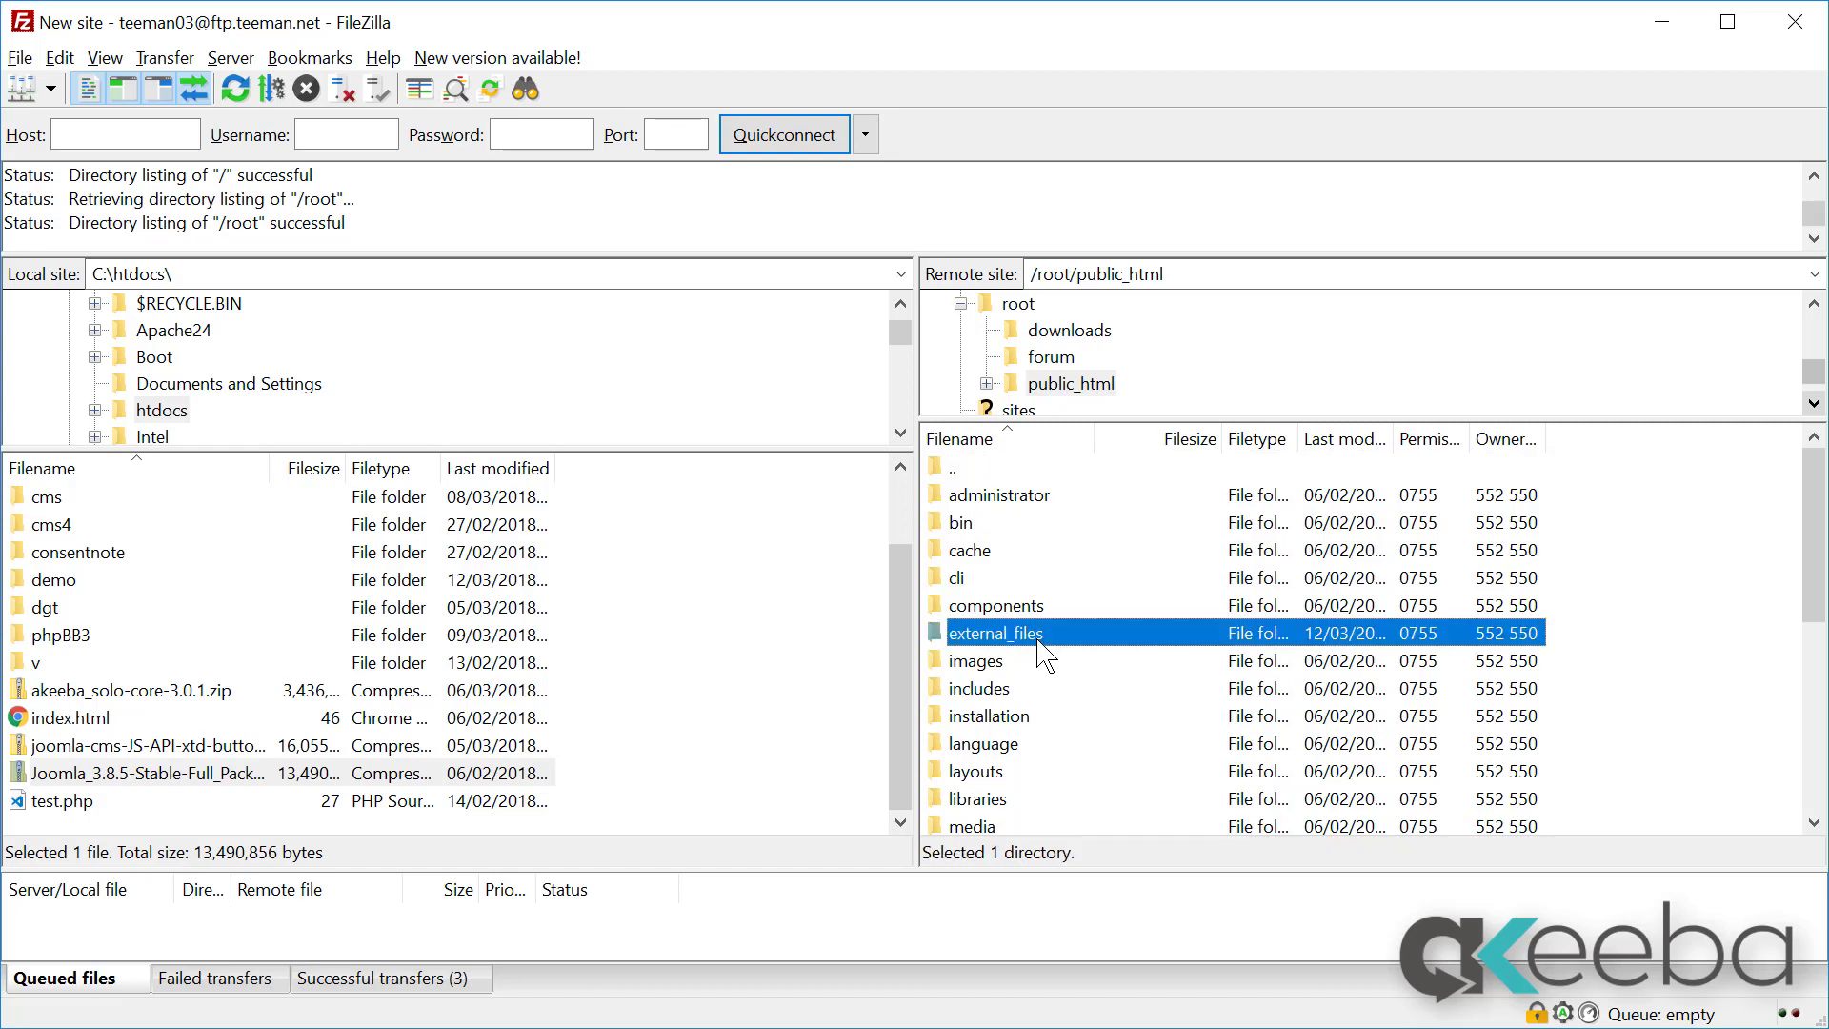